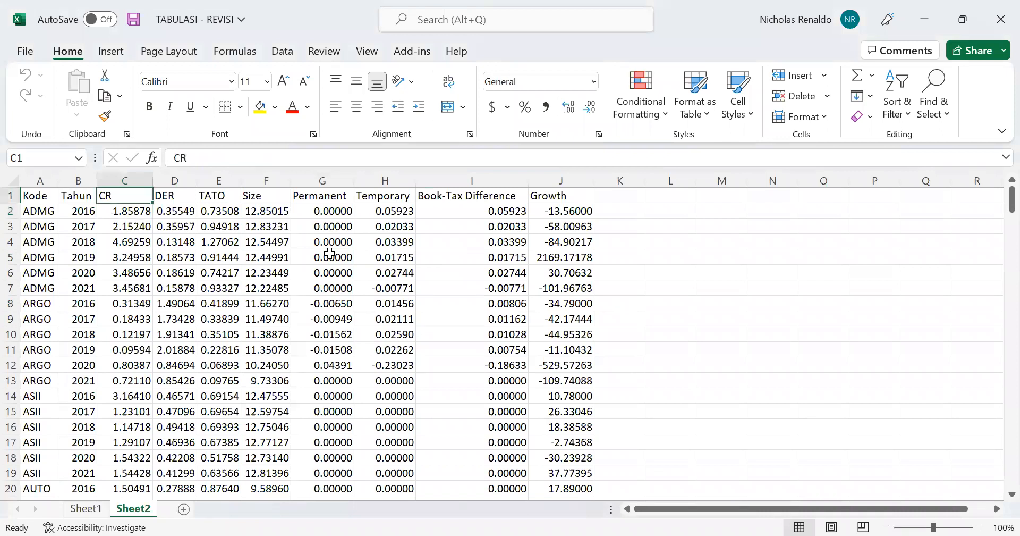
Review the variable headings in row 1 of Sheet2, from CR across to Growth
key("Right")
key("Right")
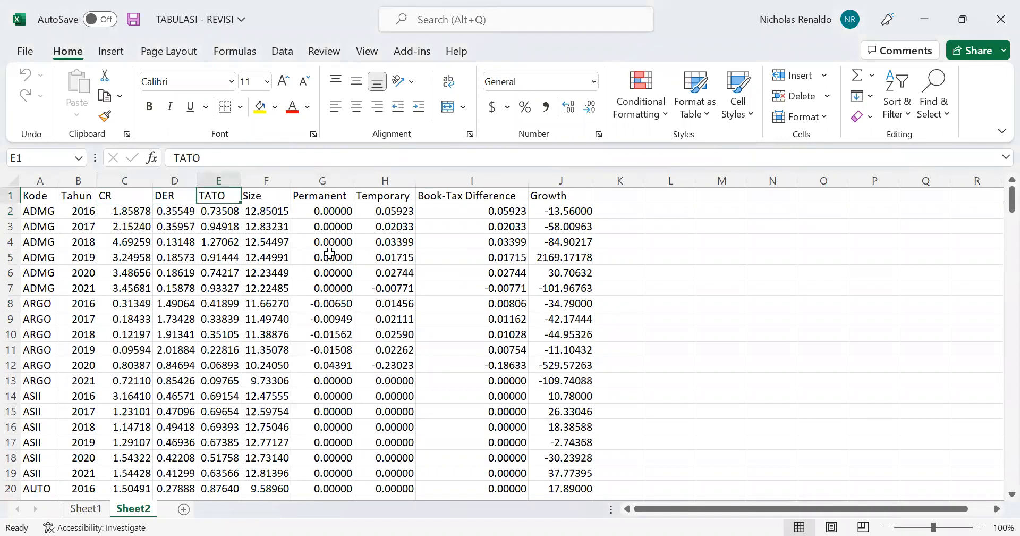
key("Right")
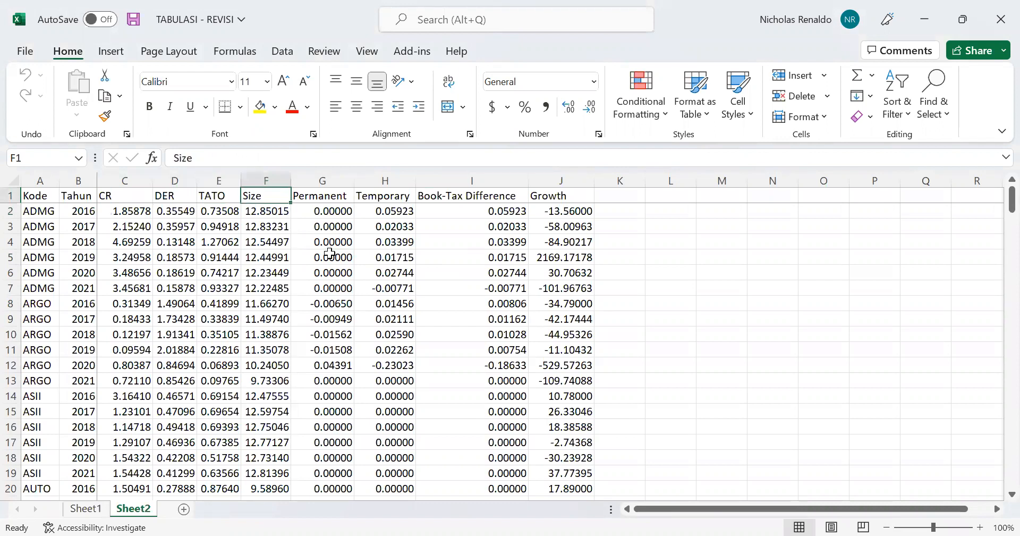
key("Right")
key("Right")
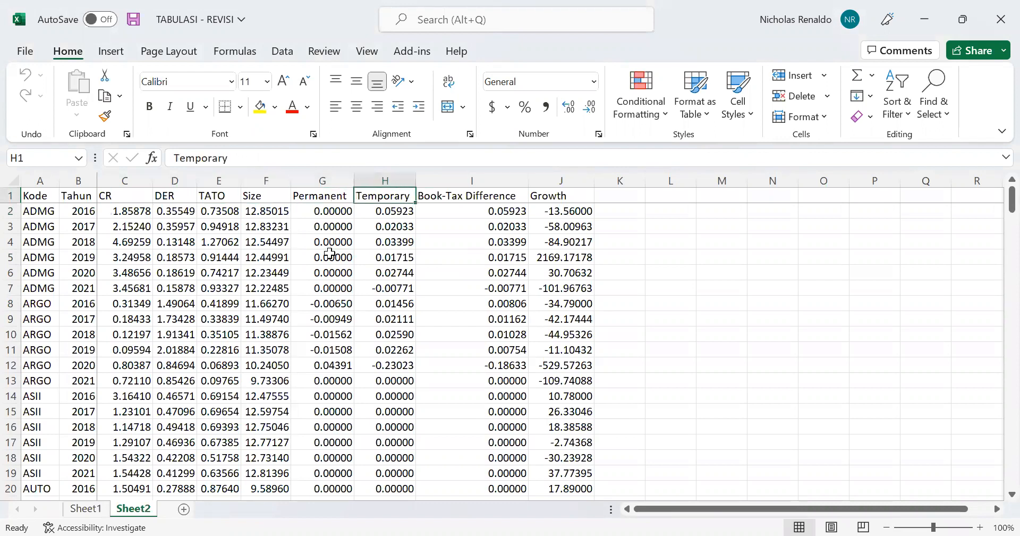
key("Right")
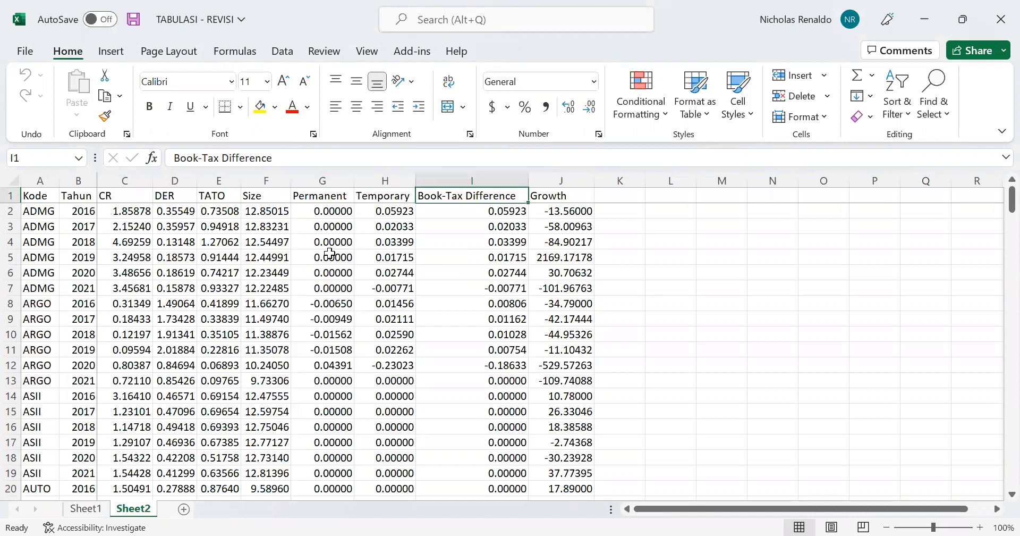
key("Right")
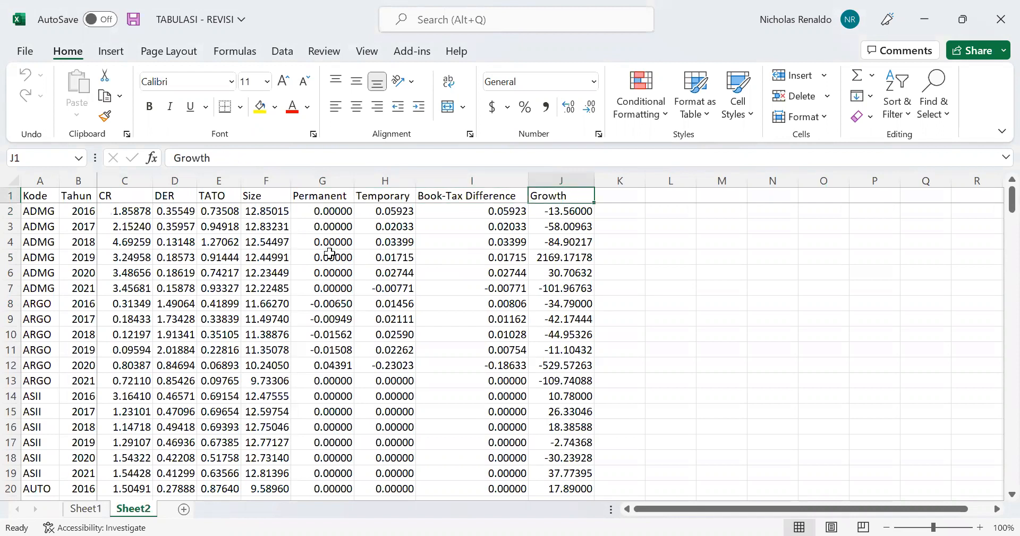
Examine the Growth column down to its last data row, then return to its first value
key("Down")
key("ctrl+Down")
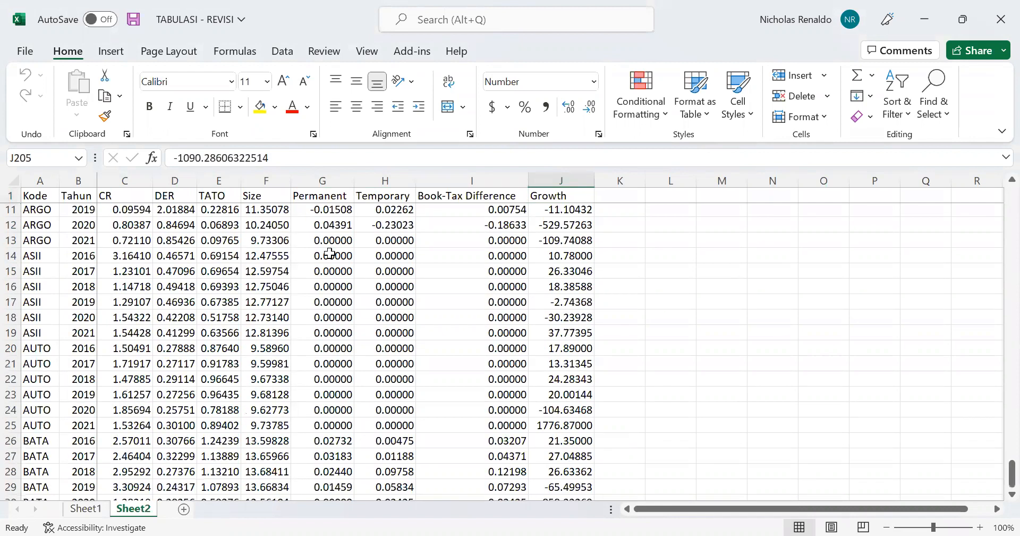
key("Down")
key("Down")
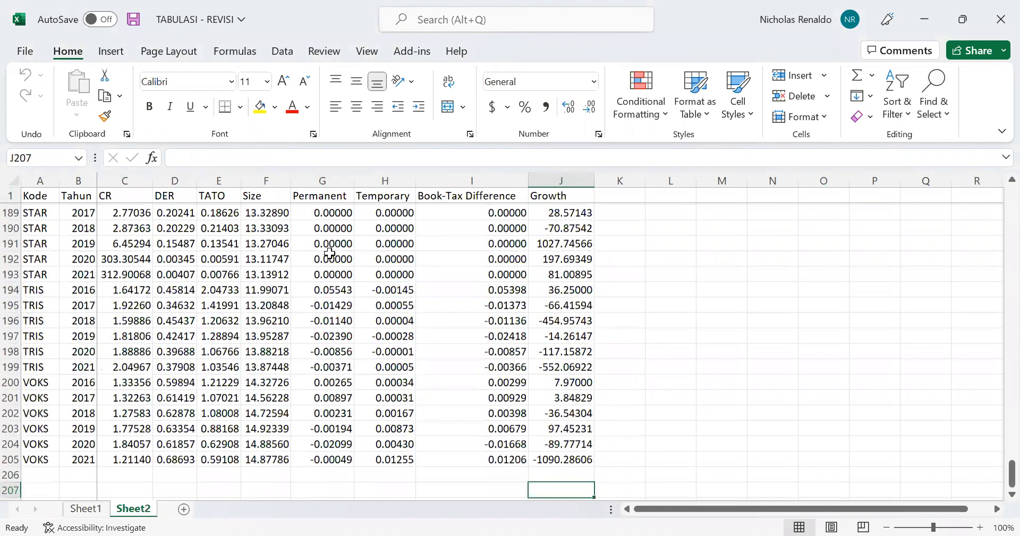
key("Up")
key("Up")
key("Up")
key("Down")
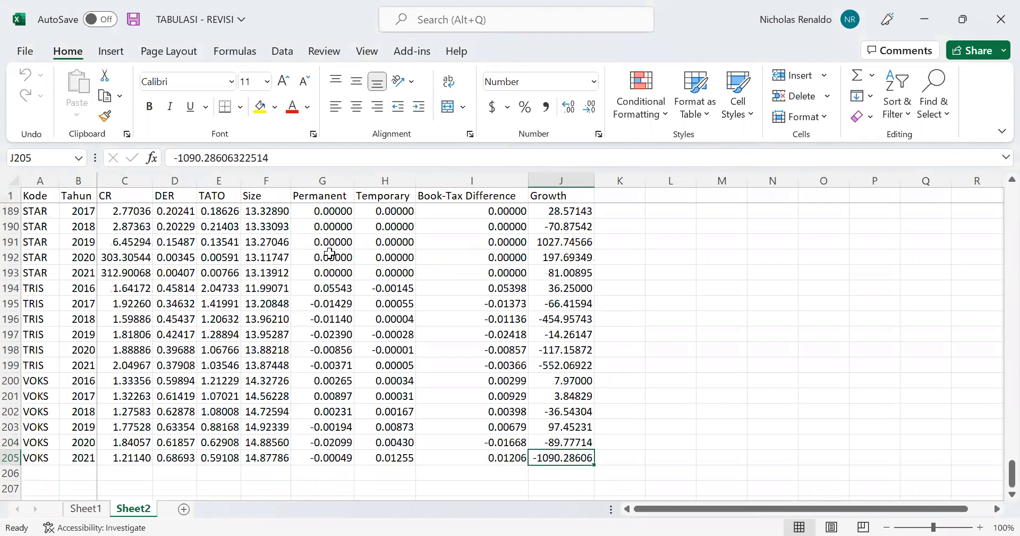
key("Up")
key("Up")
key("Down")
key("Down")
key("Up")
key("Up")
key("Up")
key("Up")
key("Up")
key("Up")
key("Up")
key("Up")
key("Up")
key("Up")
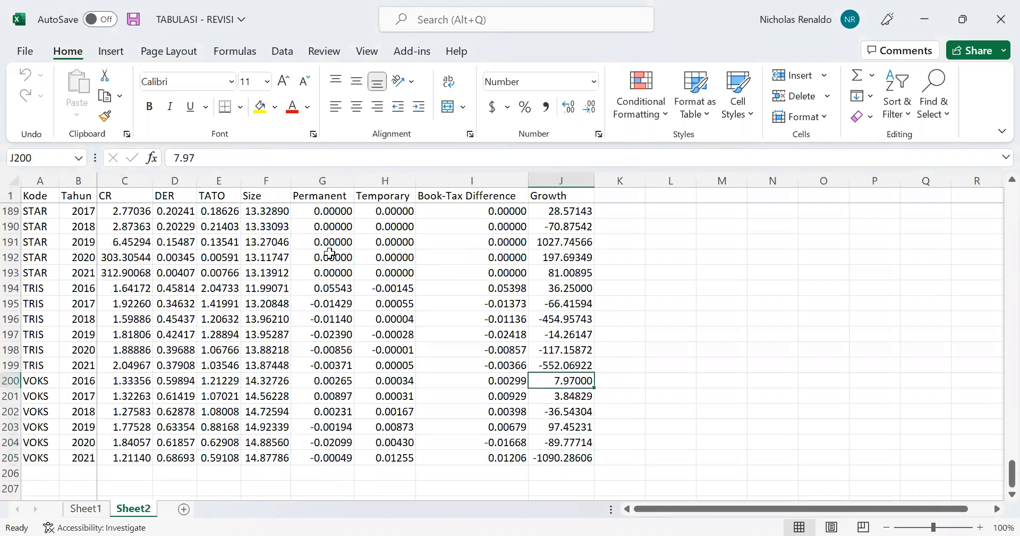
key("Page_Up")
key("Page_Up")
key("Page_Up")
key("Page_Up")
key("ctrl+Up")
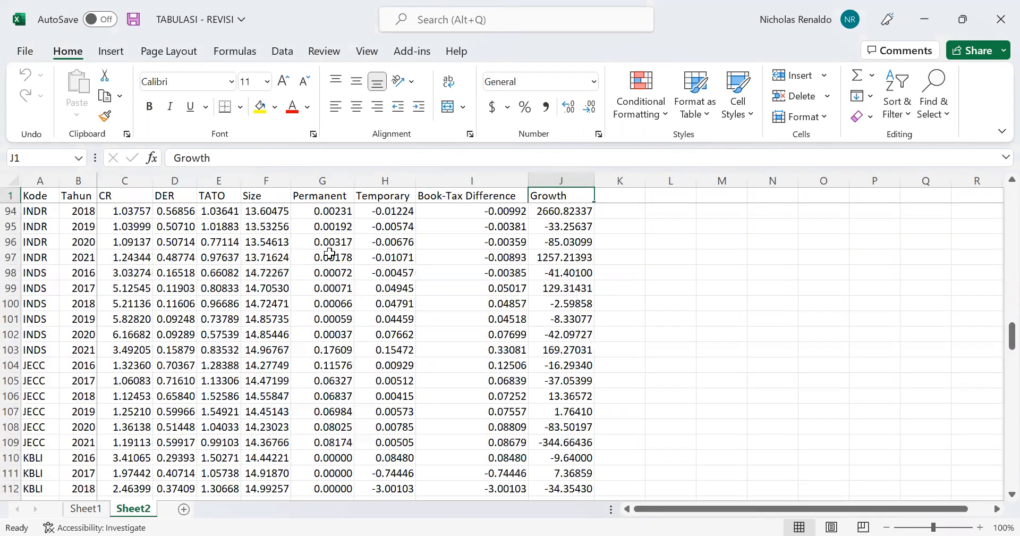
key("Down")
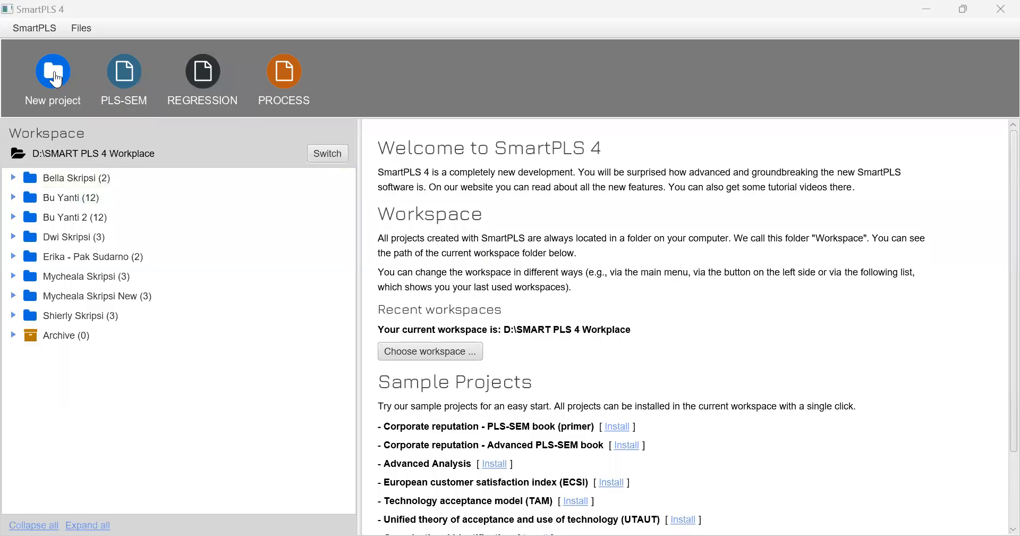
Switch to SmartPLS 4 and create a new project named with the student's first name followed by "Skripsi"
left_click(53, 74)
type("Lilis")
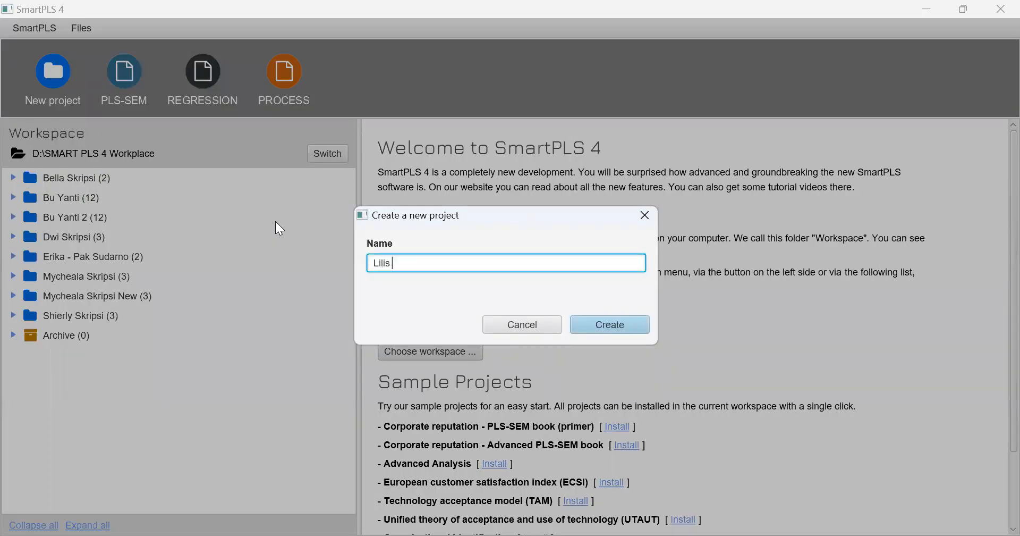
type(" Skripsi")
key("Return")
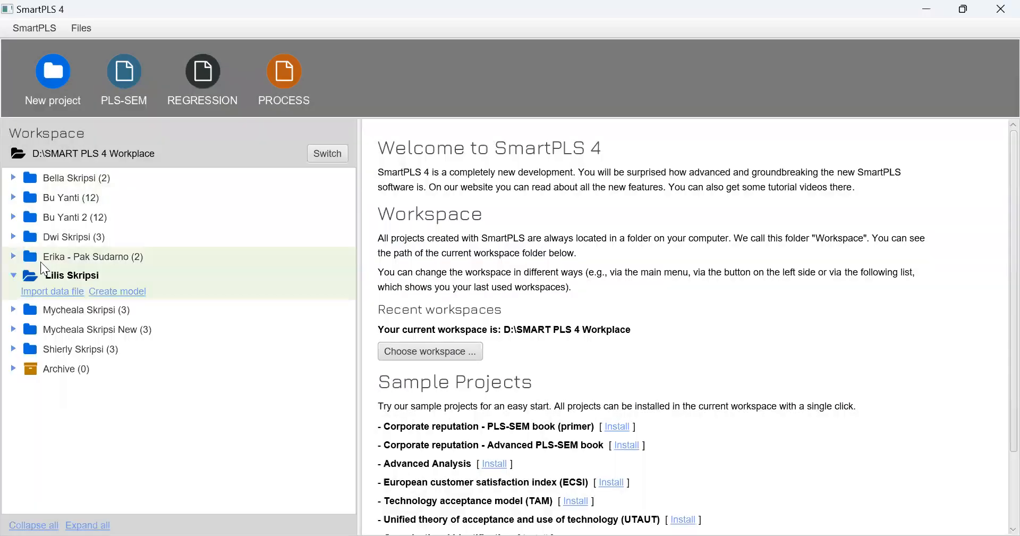
Try to import the TABULASI - REVISI workbook into the new project as its data file
left_click(59, 293)
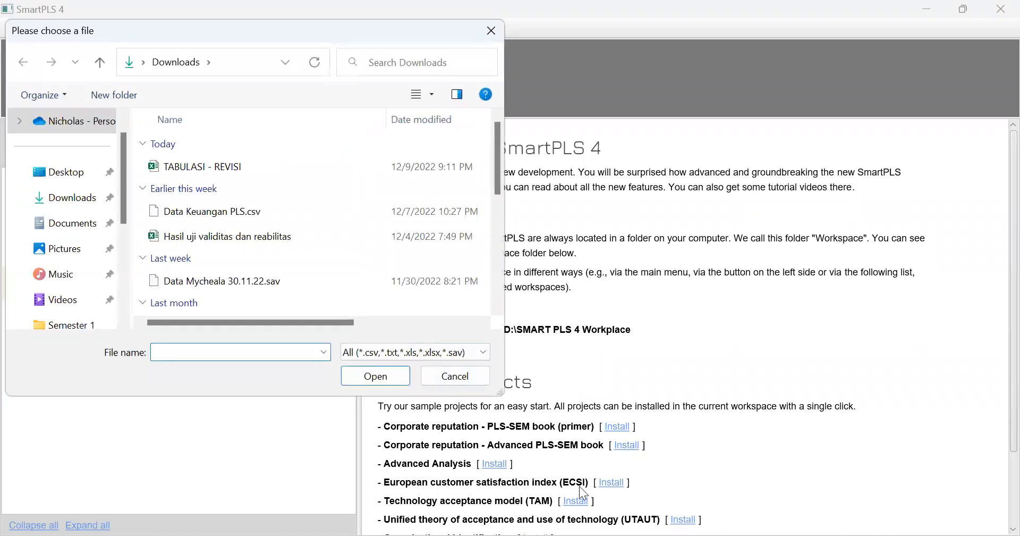
left_click(204, 163)
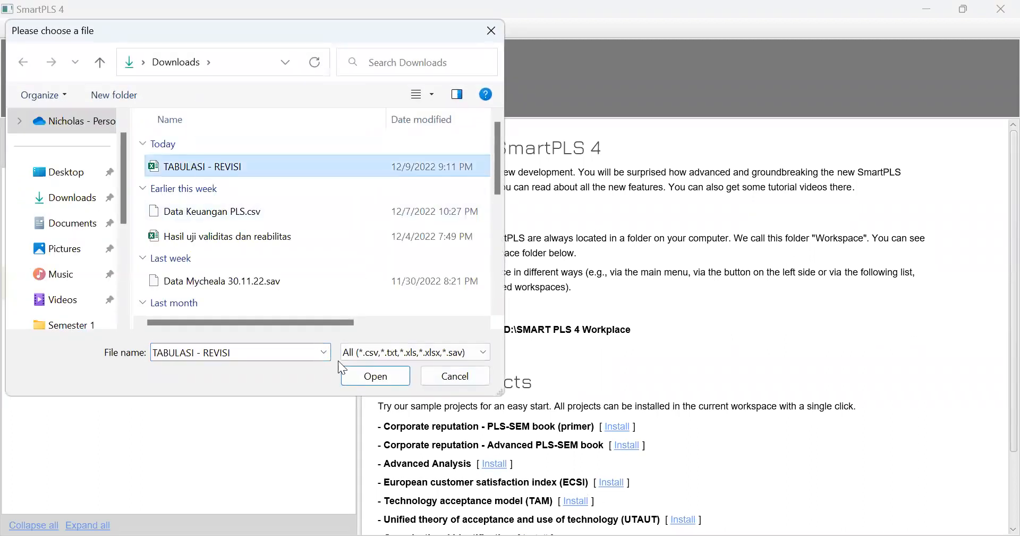
left_click(380, 379)
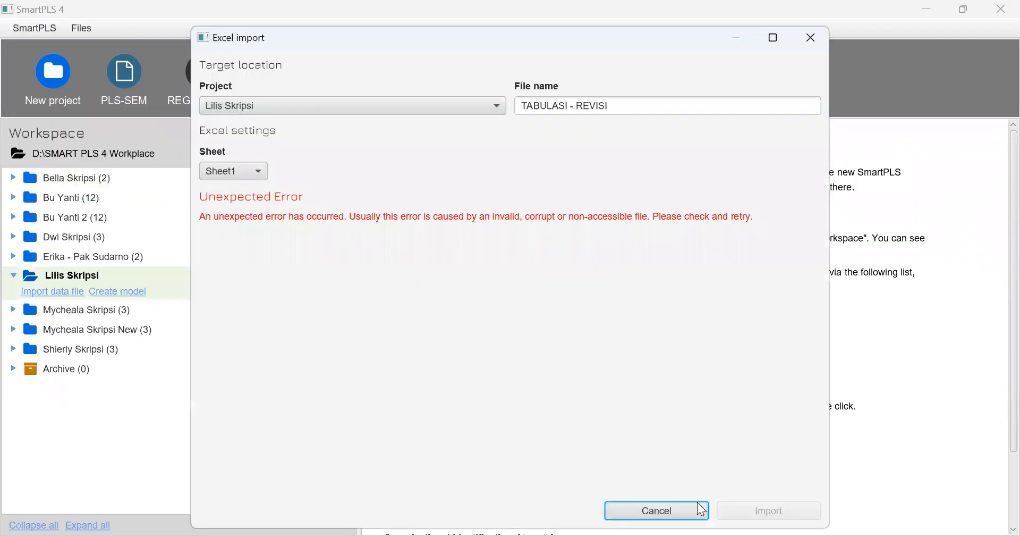
left_click(657, 510)
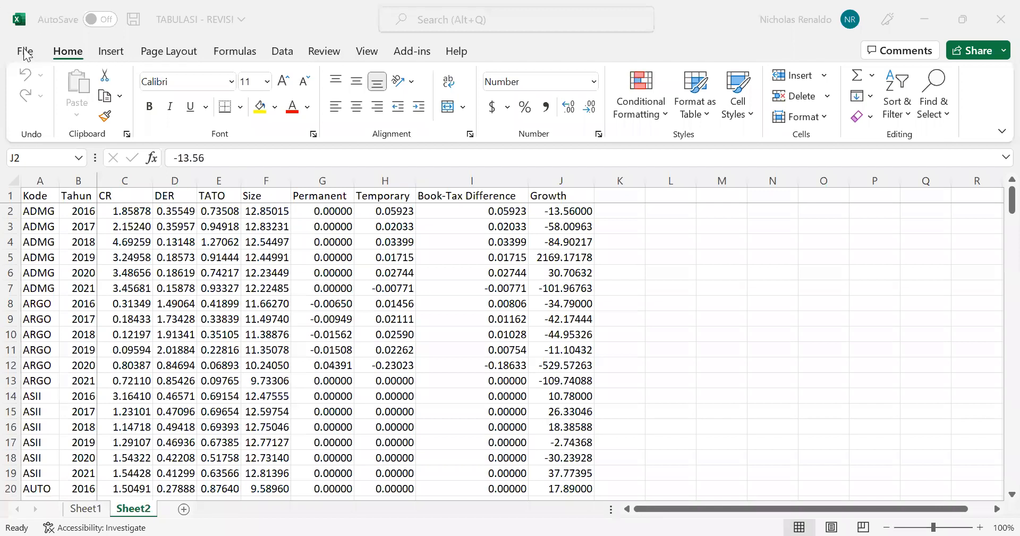
Switch to the TABULASI - REVISI workbook in Excel and copy the range C1:J205 from Sheet2, leaving out Kode and Tahun
left_click(24, 50)
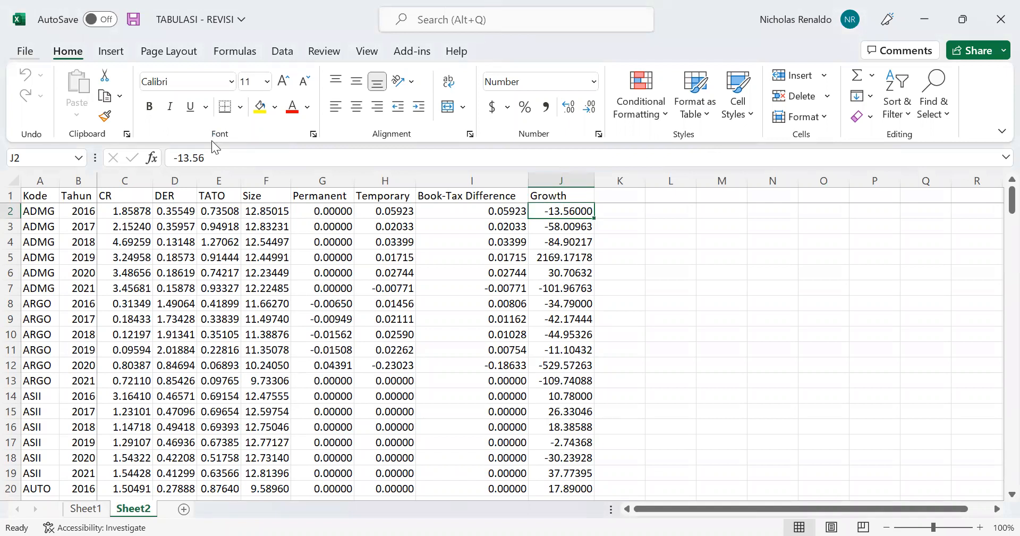
key("ctrl+Home")
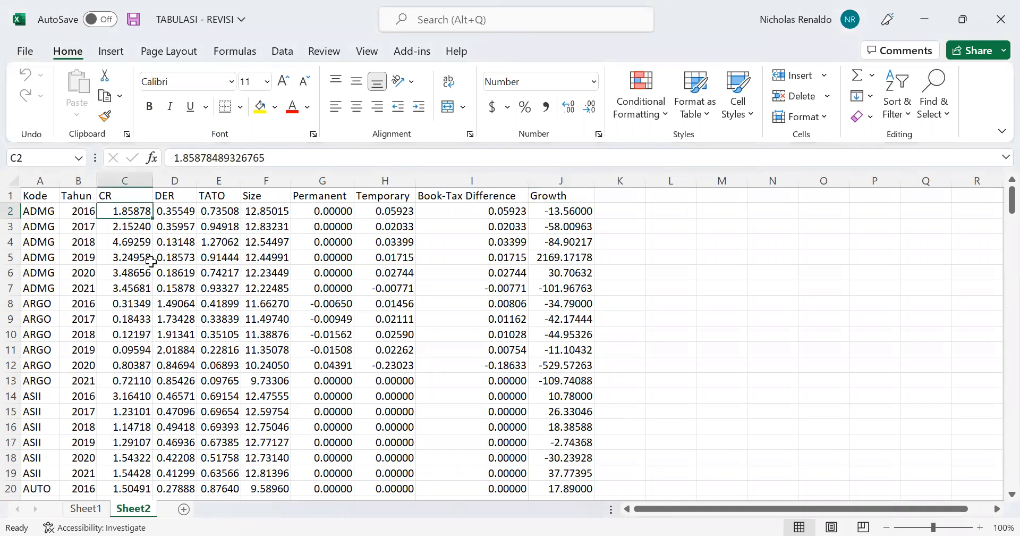
key("Up")
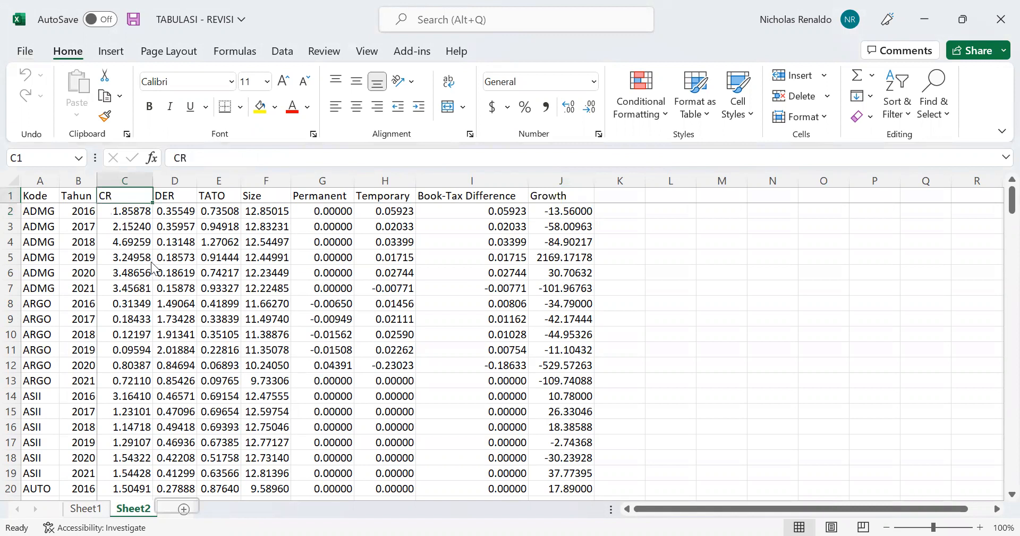
key("ctrl+shift+End")
key("ctrl+c")
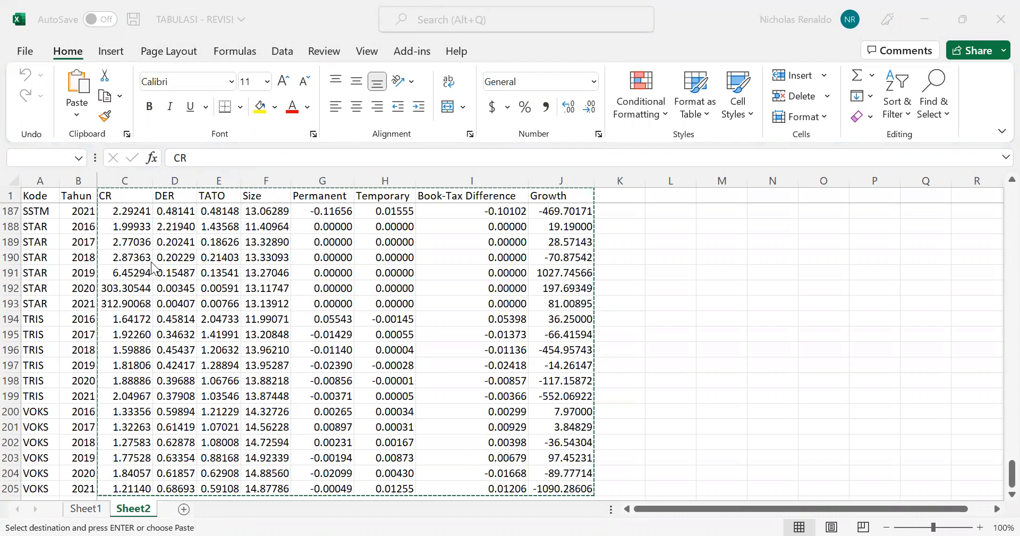
key("Escape")
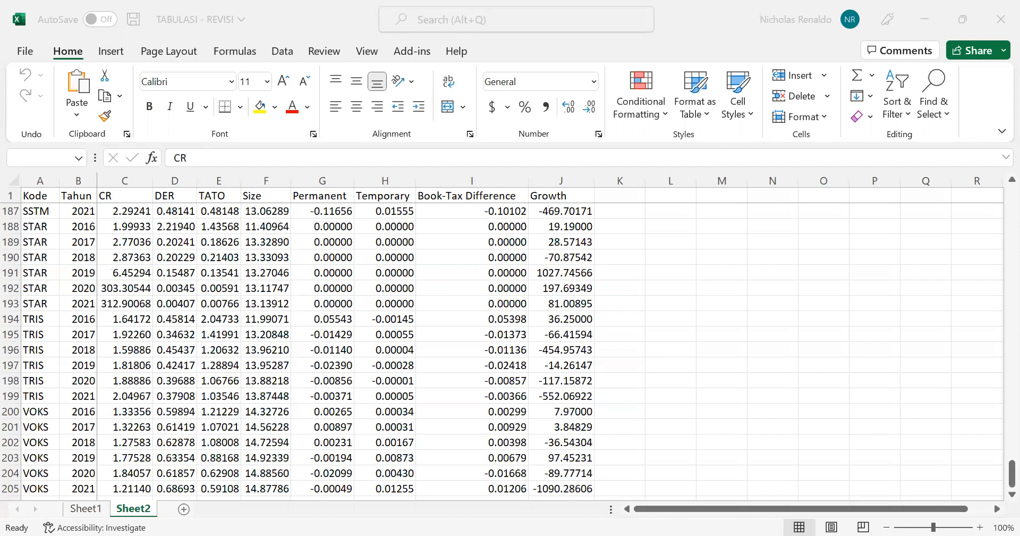
Switch to SmartPLS and import the student's separate PLS data workbook from Downloads into the new project, keeping all indicators as Metric
left_click(598, 44)
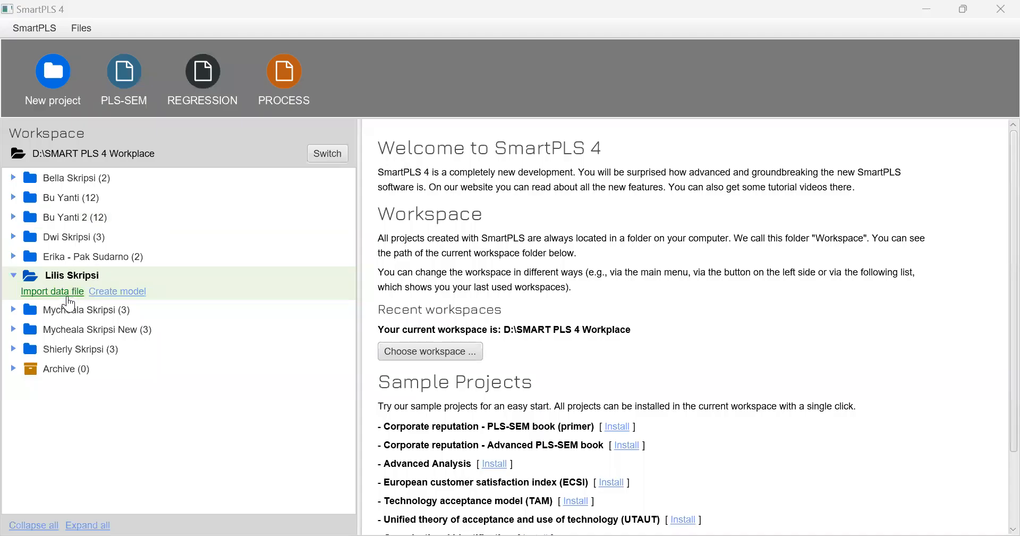
left_click(68, 298)
left_click(201, 166)
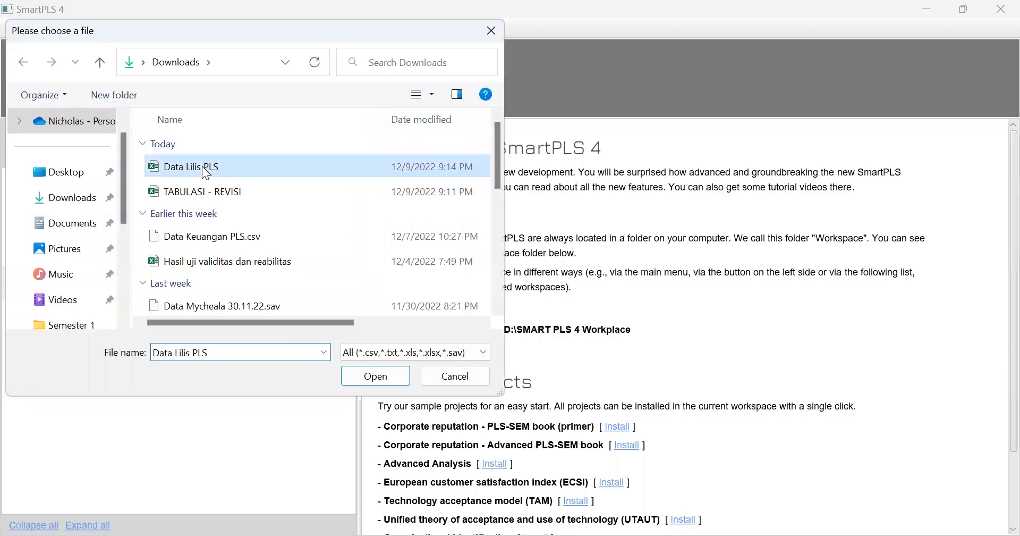
left_click(379, 379)
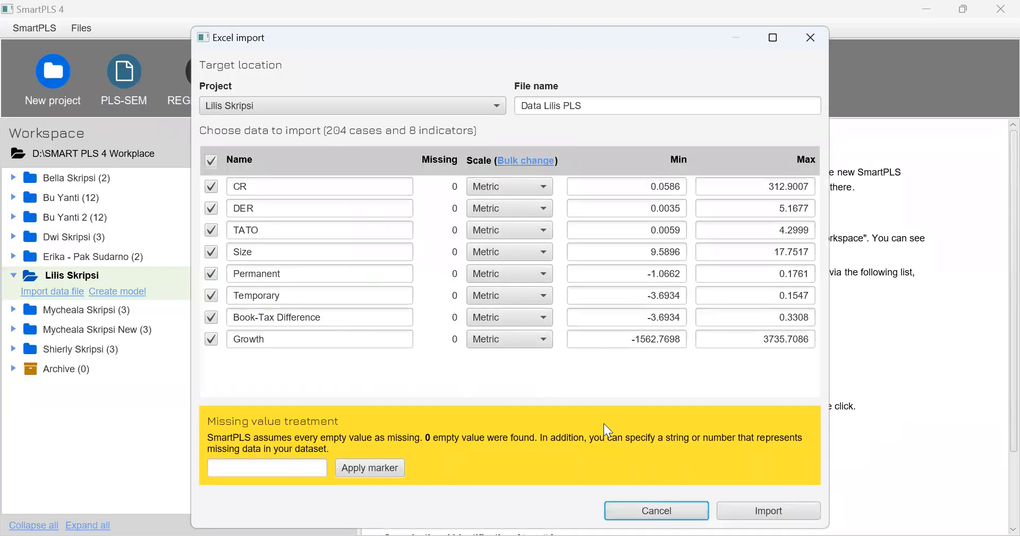
left_click(767, 511)
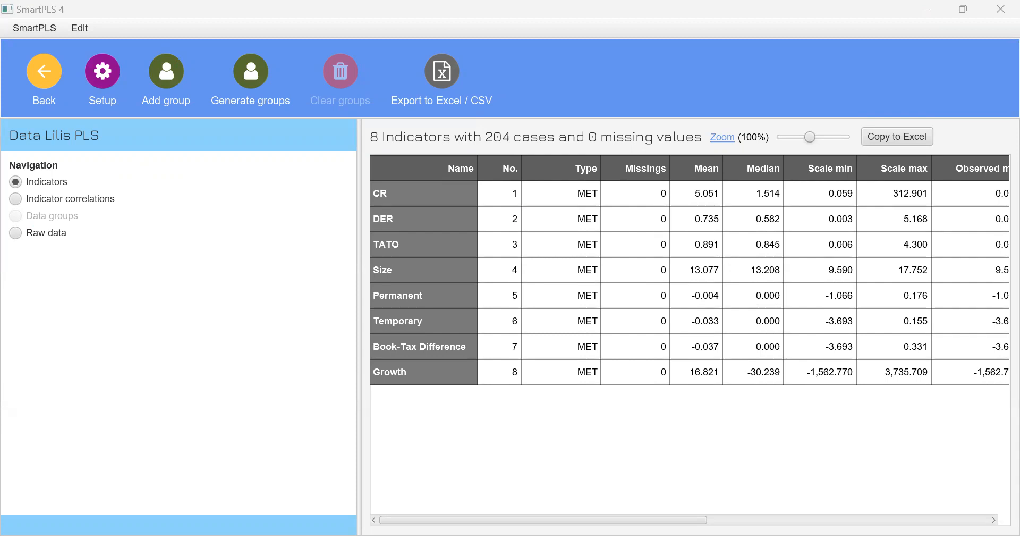
Return to the workspace and create a PLS-SEM model in the project, named with the student's first name followed by "Model 1"
left_click(72, 69)
left_click(45, 74)
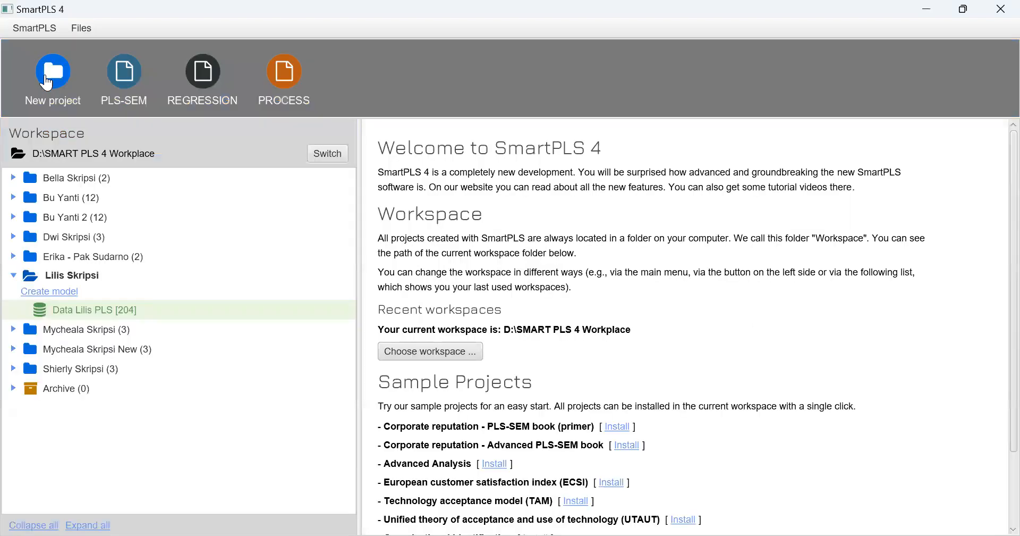
left_click(52, 296)
left_click(444, 272)
left_click(422, 282)
left_click(412, 304)
type("Lilis")
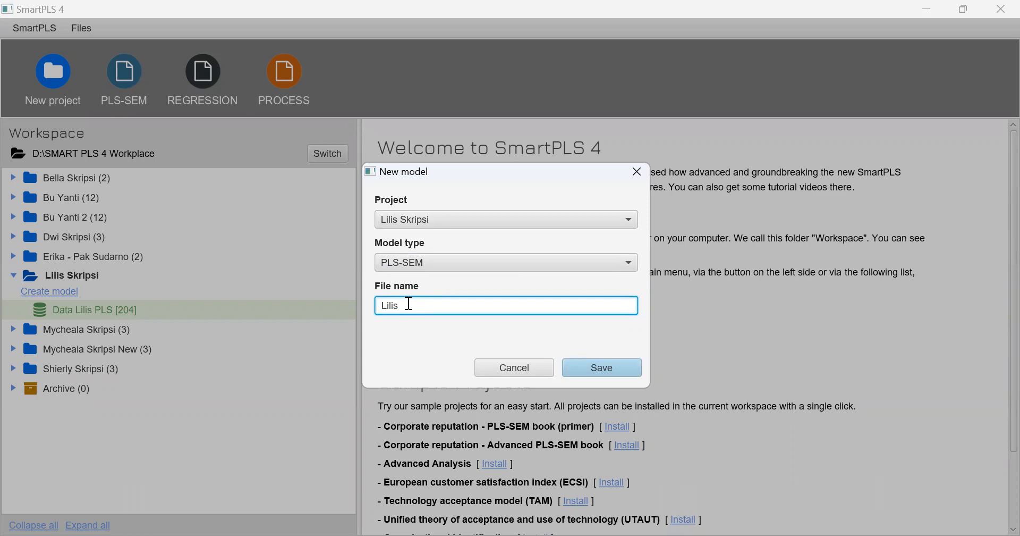
type("Model 1")
key("Return")
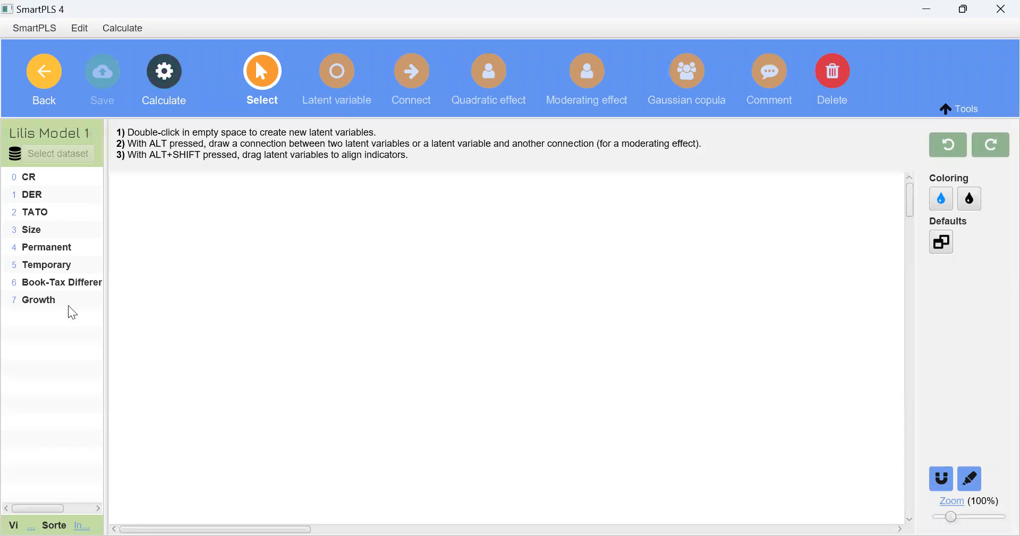
Add latent variables for the Growth, CR, DER, TATO, Size and Book-Tax Difference indicators, with Growth apart from the others
left_click_drag(54, 302, 682, 259)
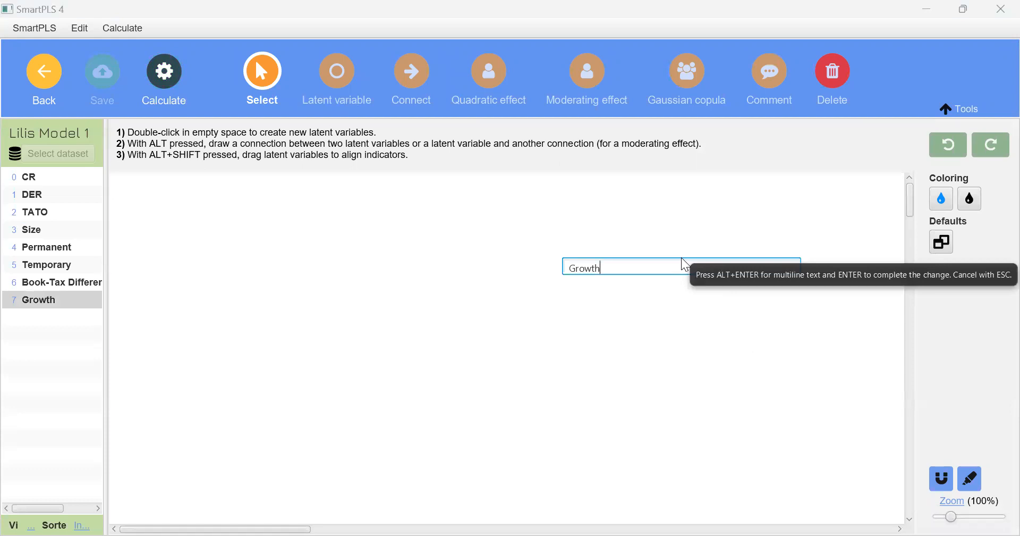
key("Return")
left_click_drag(44, 180, 147, 187)
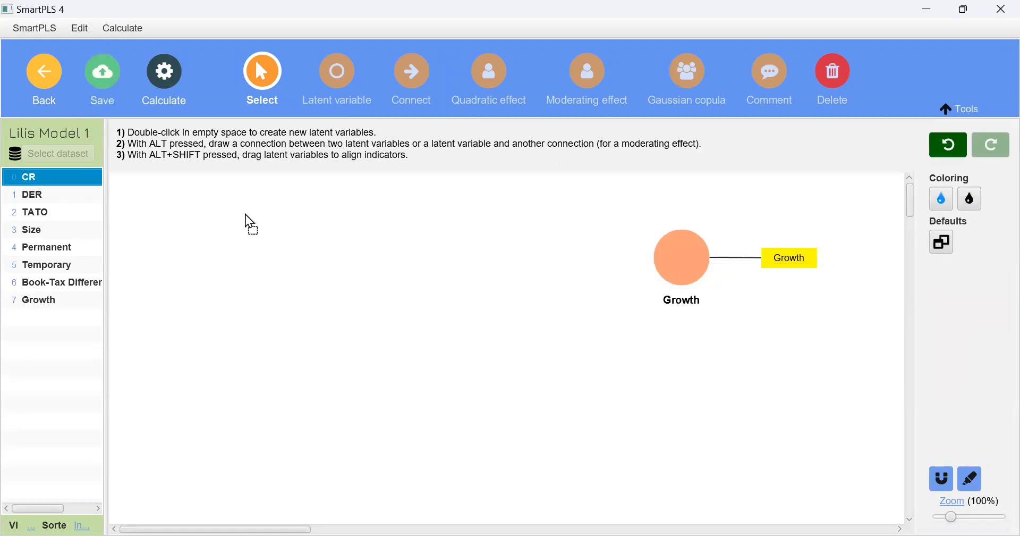
left_click_drag(245, 214, 244, 214)
left_click_drag(77, 195, 256, 292)
left_click_drag(54, 212, 357, 299)
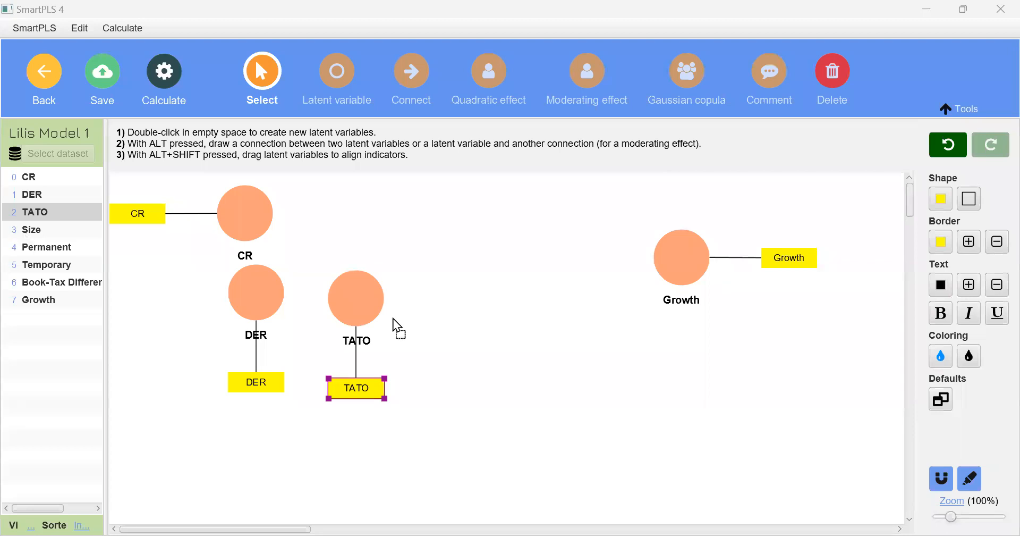
left_click_drag(32, 229, 453, 315)
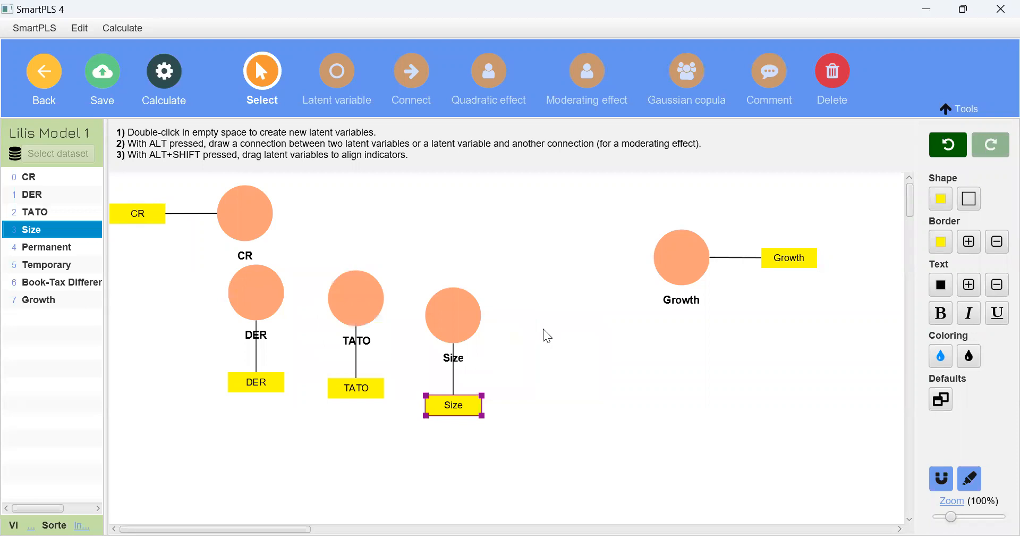
left_click_drag(53, 282, 544, 329)
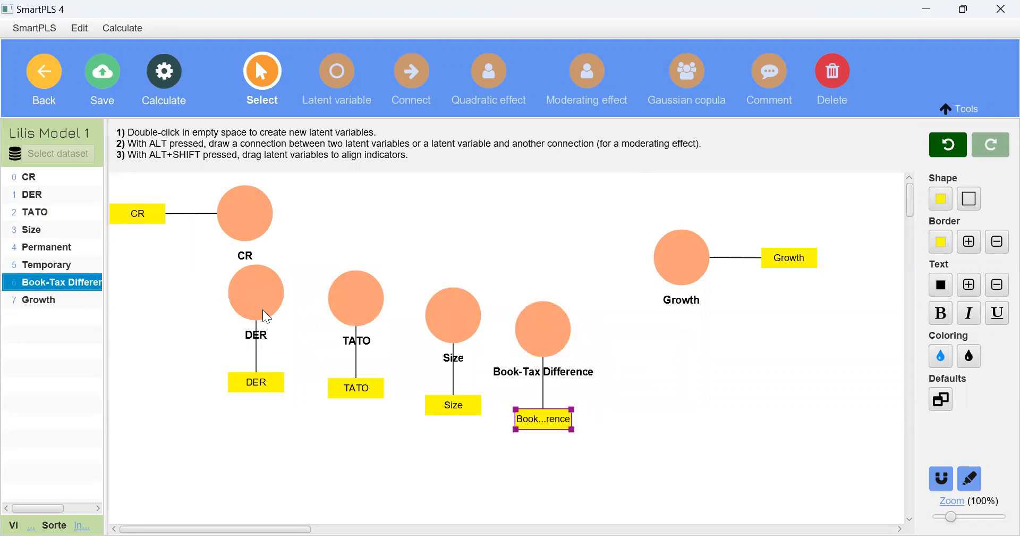
Shift CR inward and place the indicators of Book-Tax Difference, Size, TATO and DER to the left of their constructs
left_click_drag(251, 226, 277, 231)
left_click(254, 282)
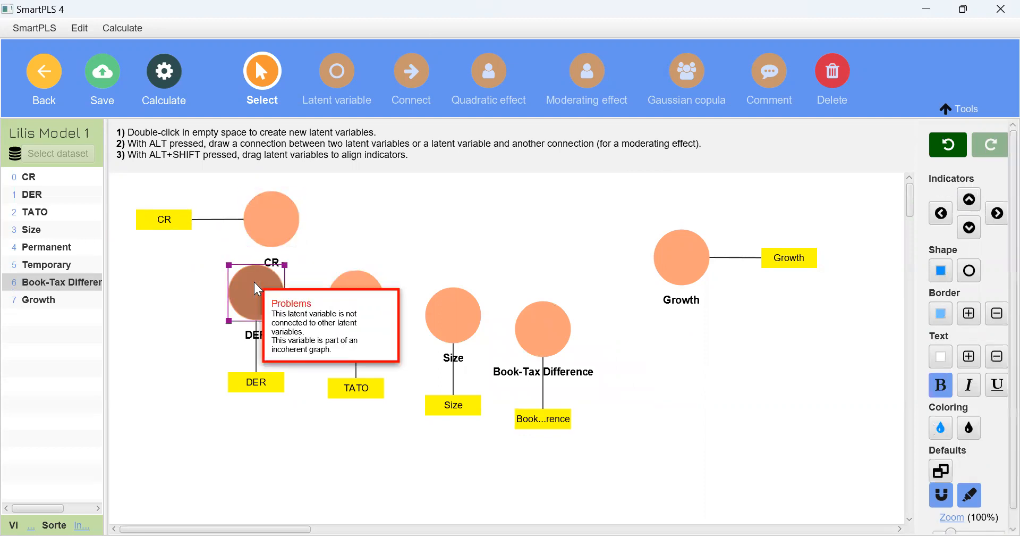
left_click(367, 296)
left_click(453, 304)
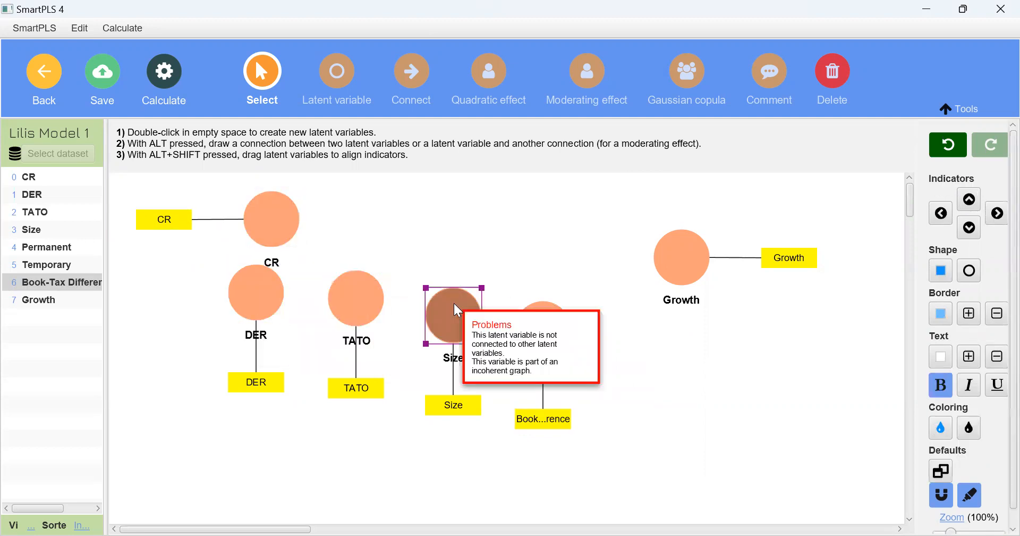
left_click(543, 326)
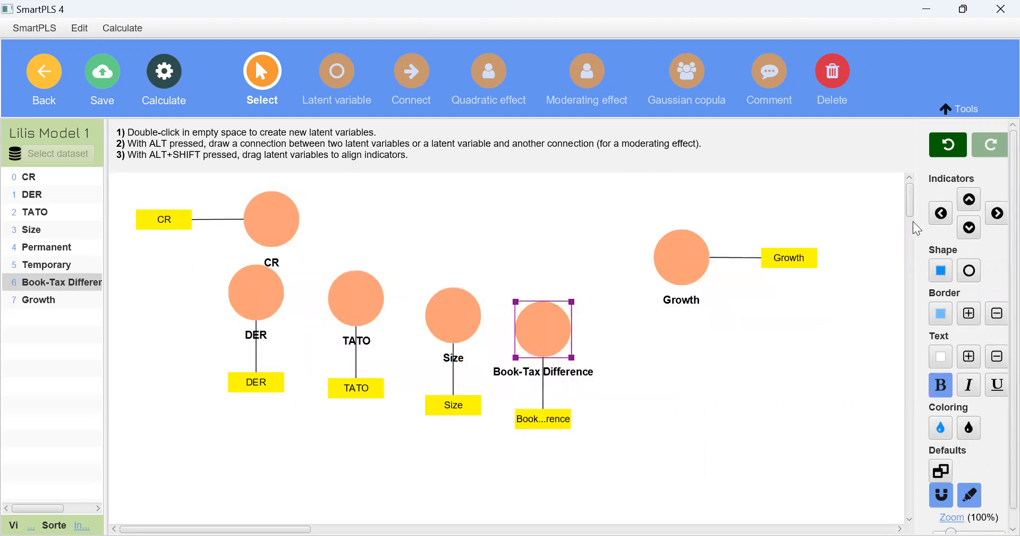
left_click(941, 218)
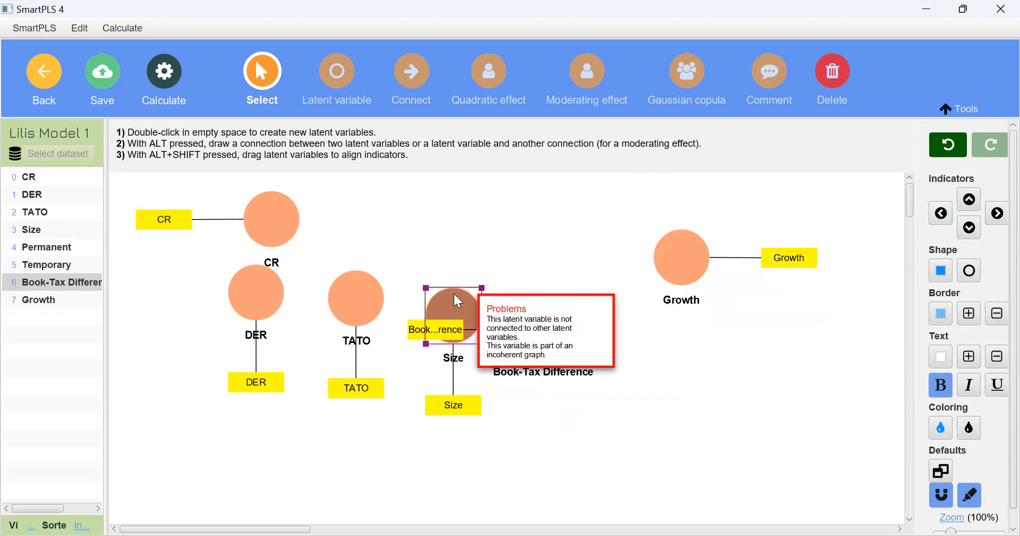
left_click(941, 213)
left_click(367, 301)
left_click(941, 213)
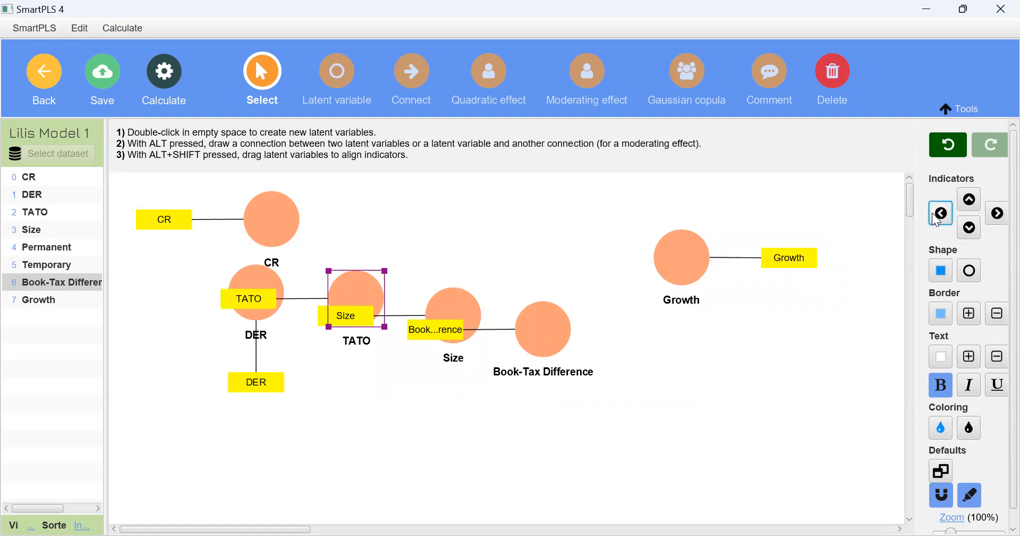
left_click(247, 276)
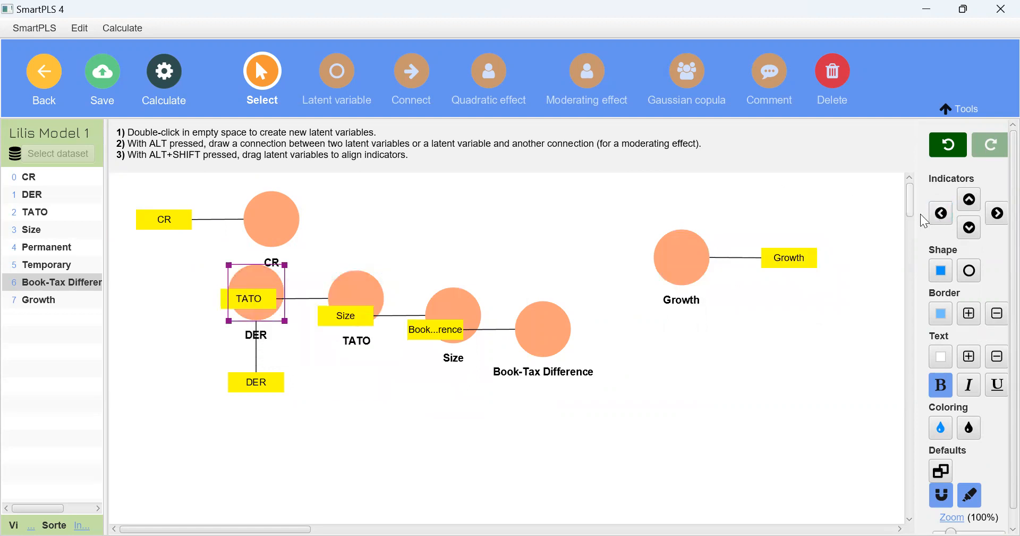
left_click(942, 217)
Arrange DER and TATO in an aligned column beneath CR
left_click_drag(380, 283, 287, 368)
left_click_drag(254, 292, 270, 313)
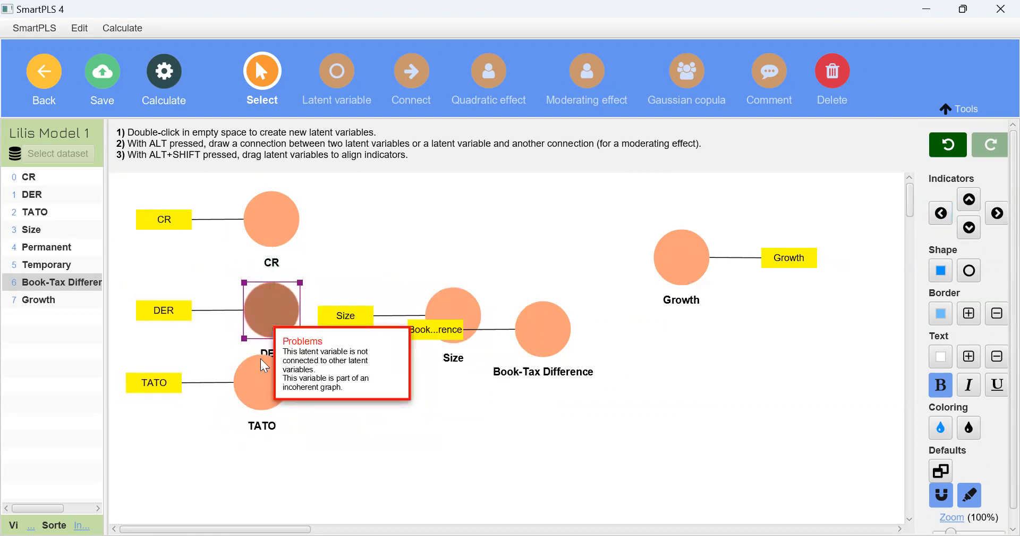
left_click_drag(260, 373, 266, 396)
Place Growth level with CR, Book-Tax Difference beneath Growth with its indicator at right, and Size between TATO and Book-Tax Difference with its indicator below
left_click_drag(529, 334, 680, 242)
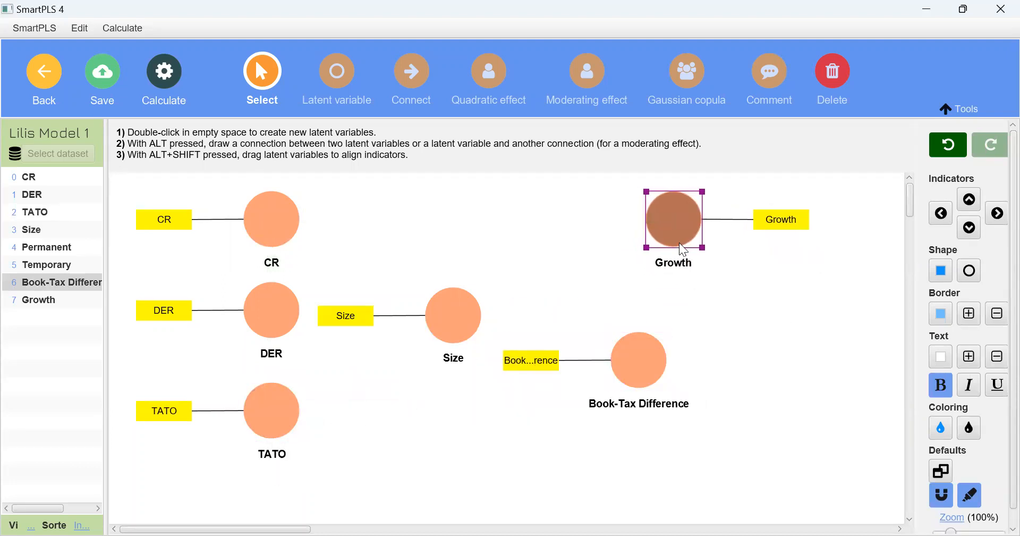
left_click_drag(649, 352, 689, 413)
left_click(999, 213)
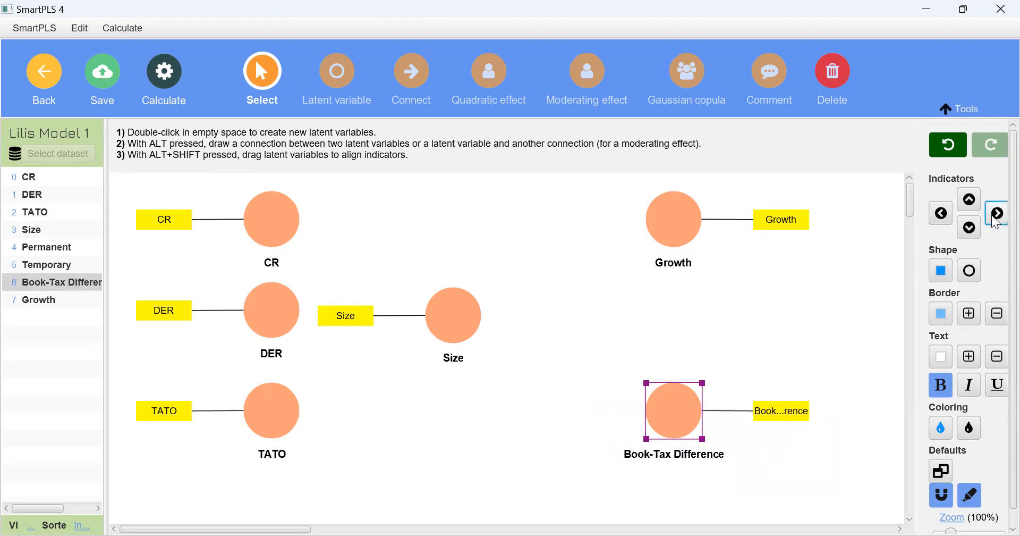
left_click_drag(468, 312, 494, 406)
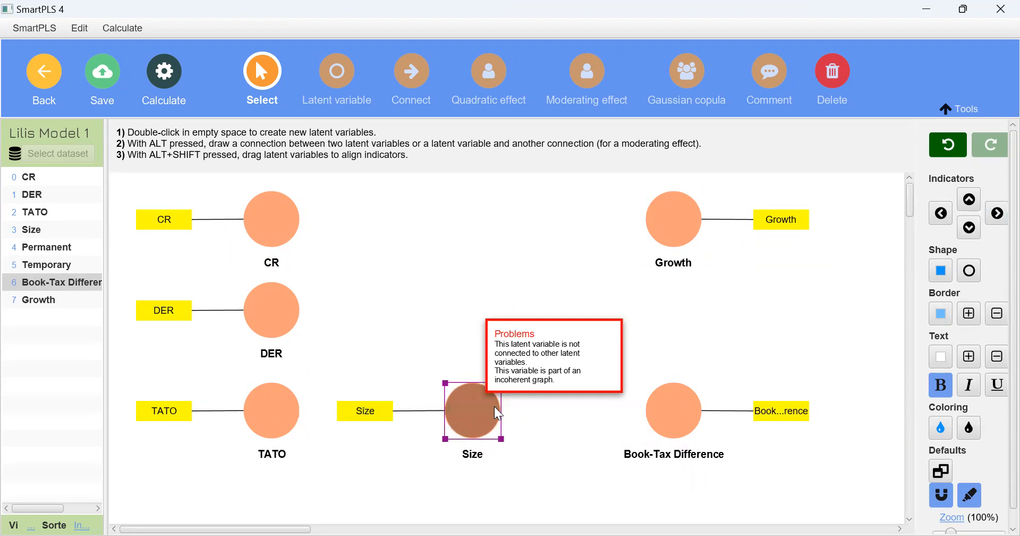
left_click(970, 228)
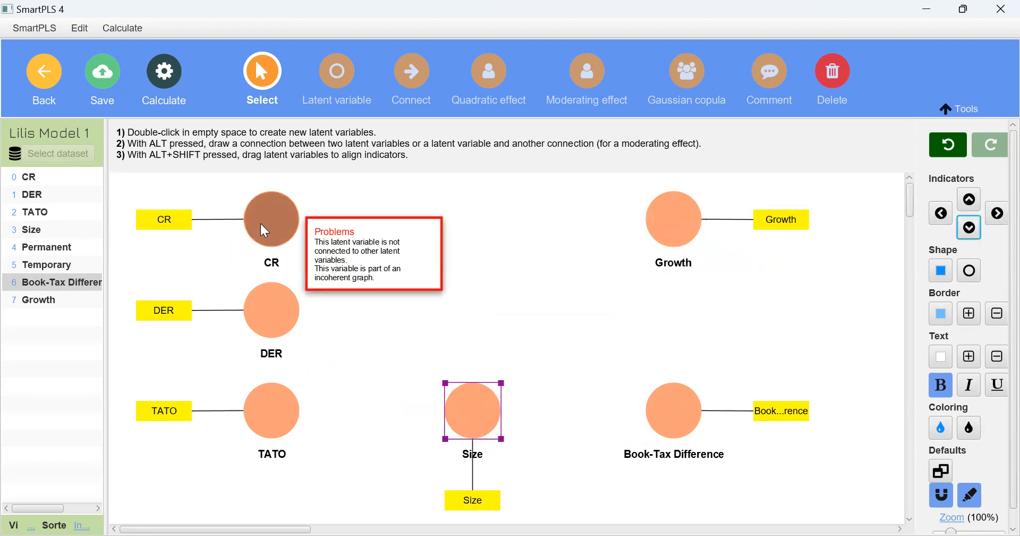
Connect CR, DER, TATO, Size and Book-Tax Difference to Growth with structural paths
left_click(429, 81)
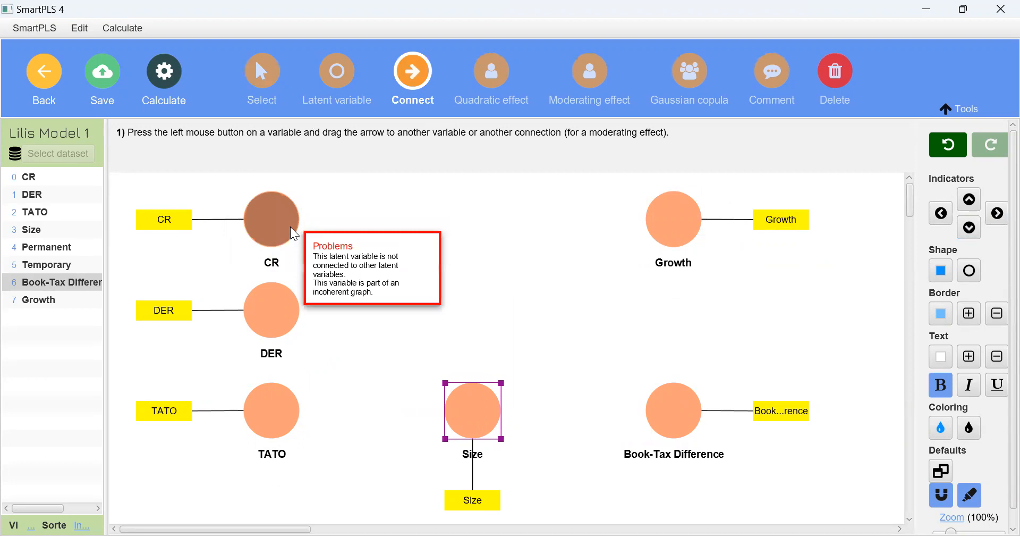
left_click_drag(290, 226, 682, 224)
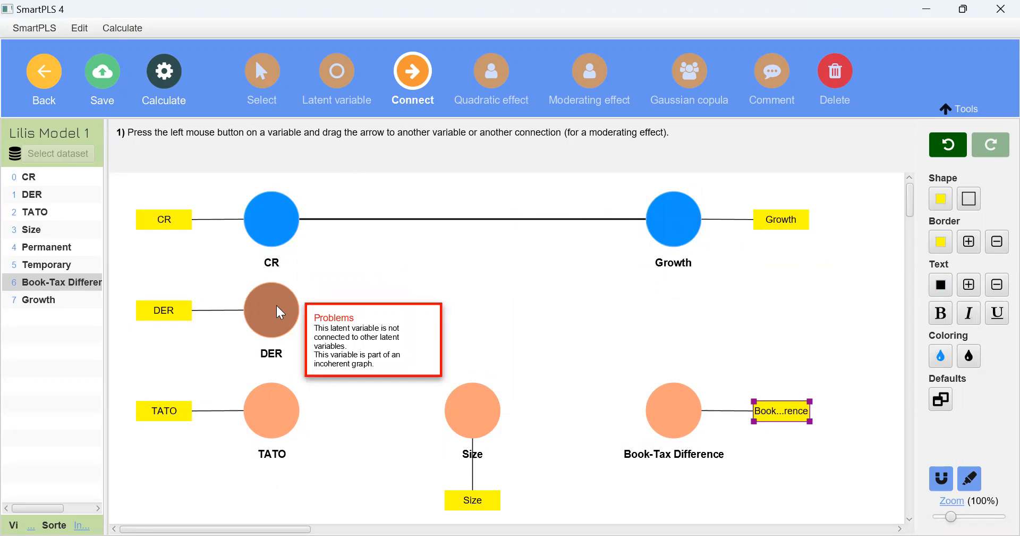
left_click_drag(276, 304, 668, 210)
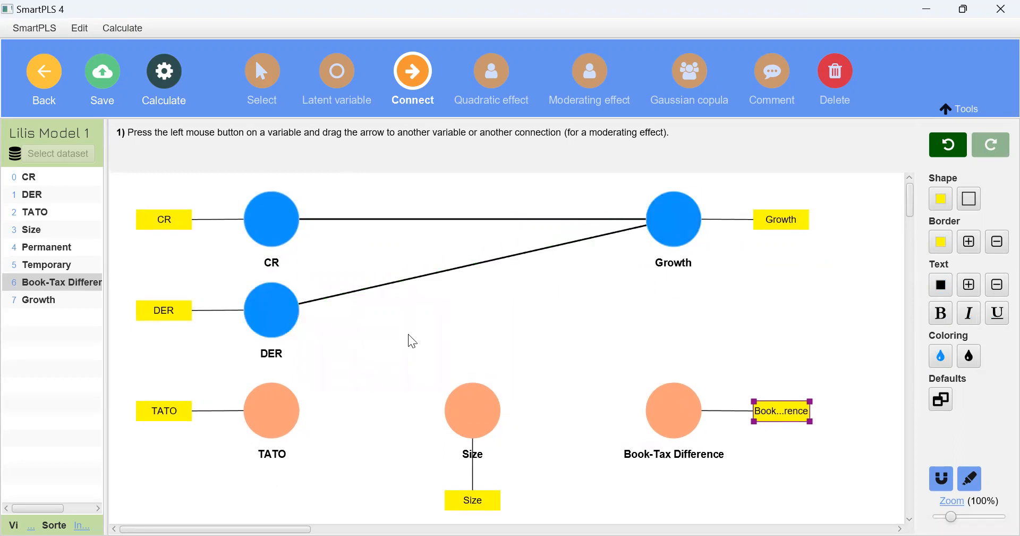
left_click_drag(286, 403, 695, 219)
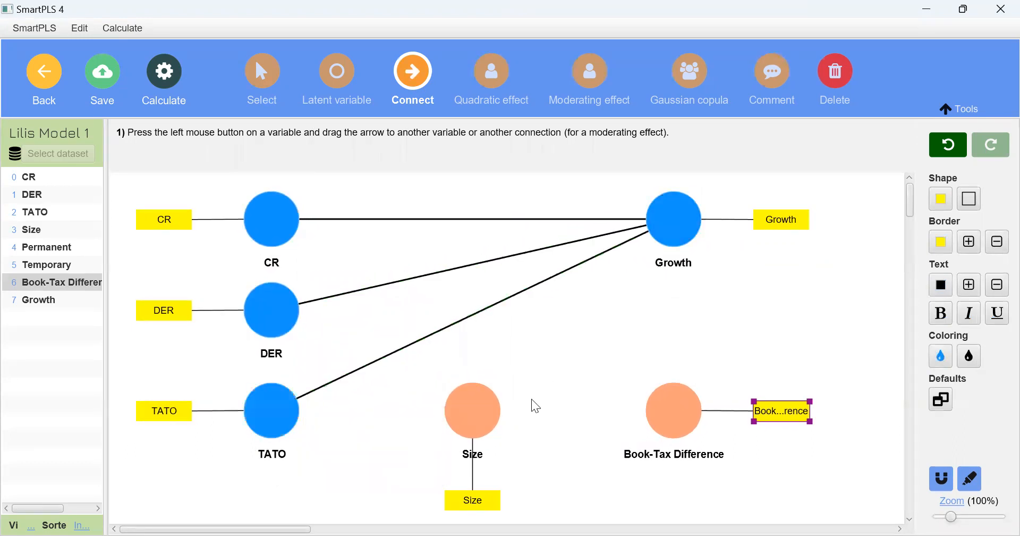
left_click_drag(484, 415, 686, 224)
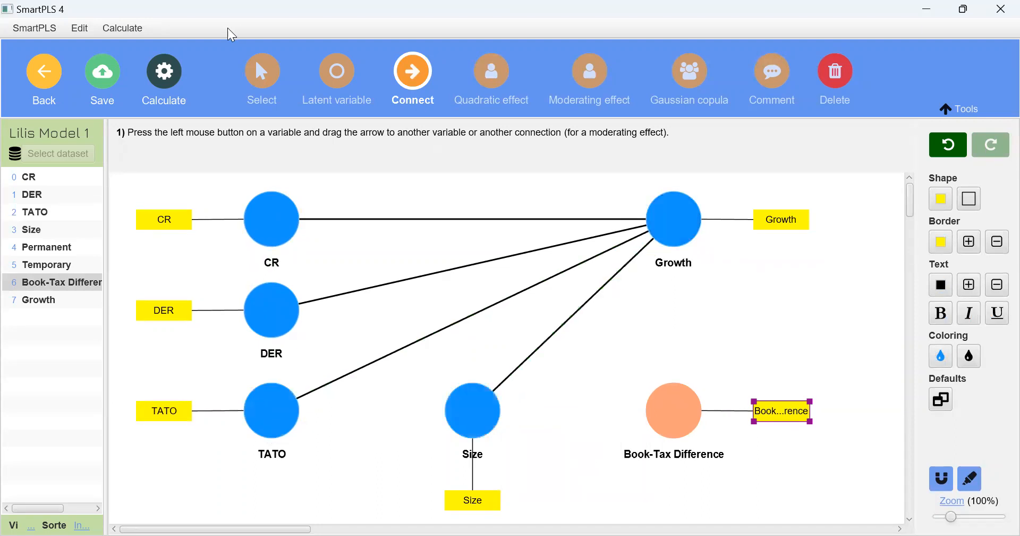
left_click(257, 88)
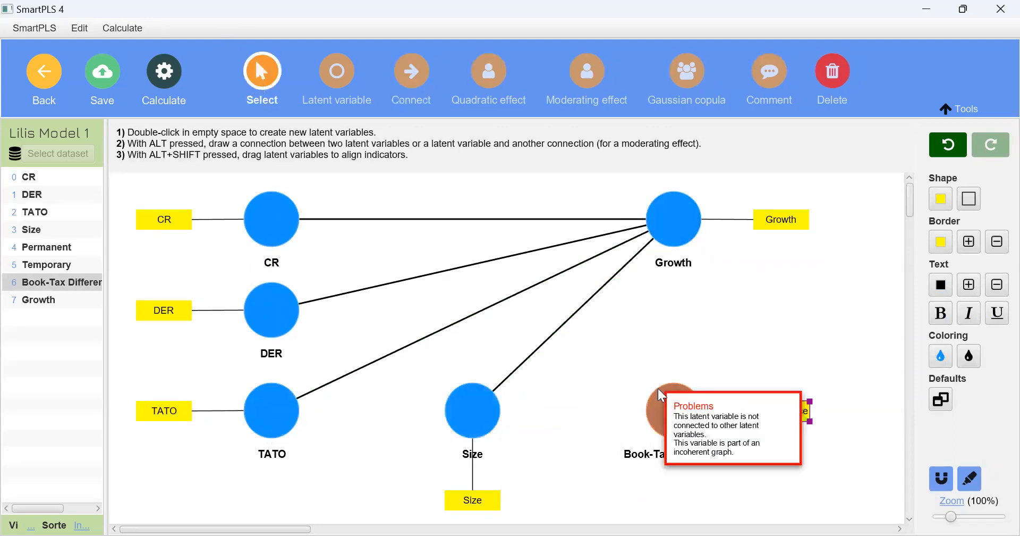
left_click_drag(658, 388, 667, 242)
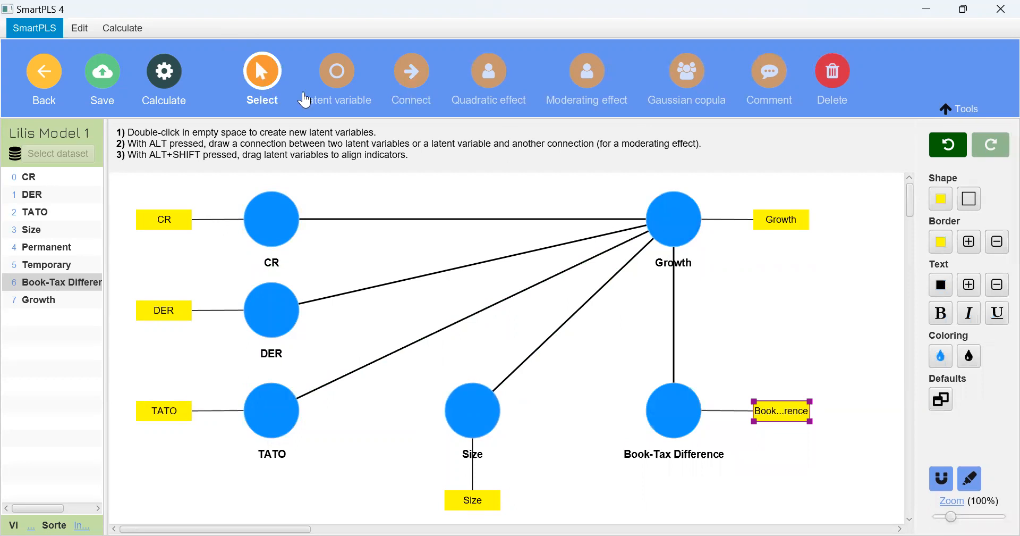
Run the PLS-SEM algorithm with the Path weighting scheme and Standardized results, and open its report
left_click(172, 77)
left_click(228, 108)
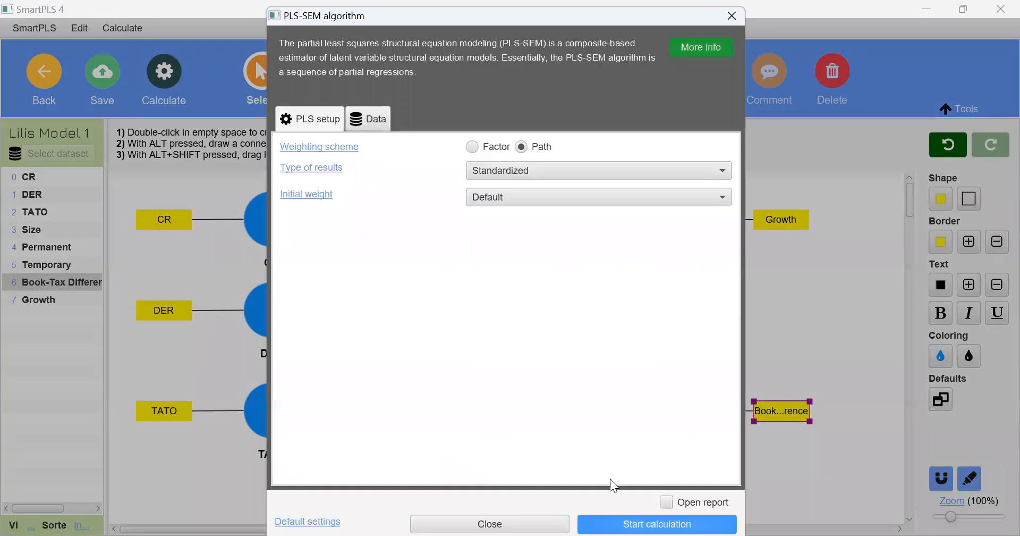
left_click(607, 516)
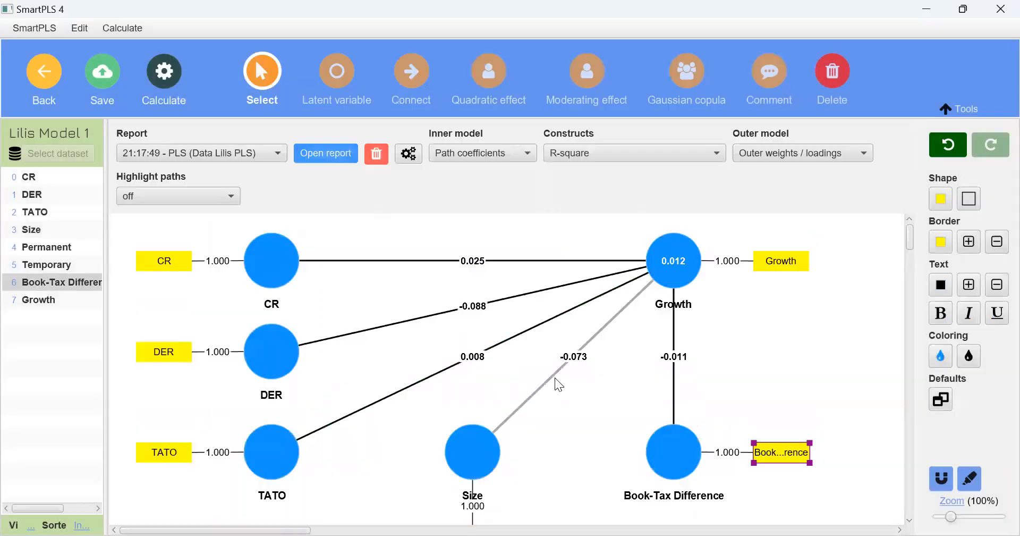
left_click(321, 155)
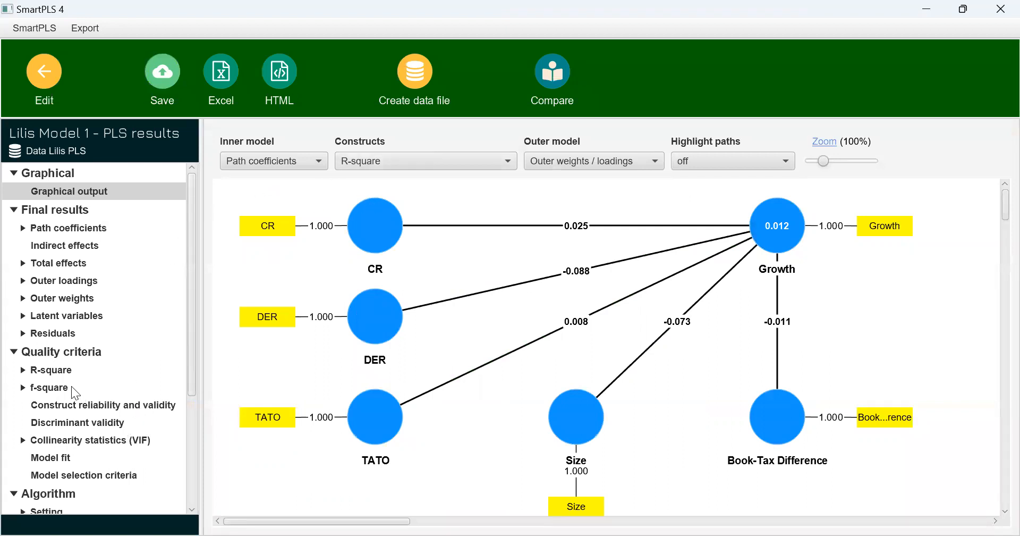
Check the R-square overview for Growth, and show R-square adjusted on the constructs in the graphical output
left_click(62, 372)
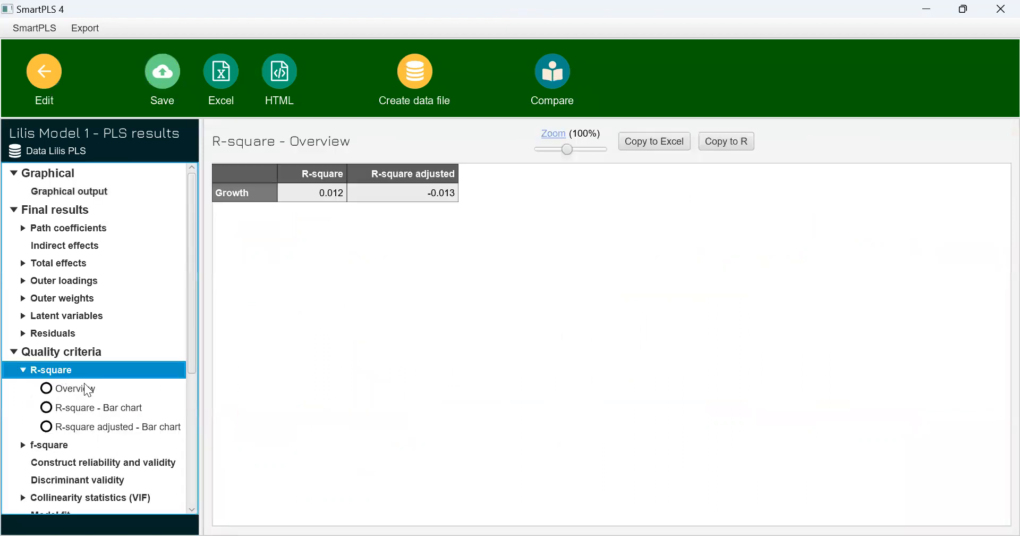
left_click(443, 200)
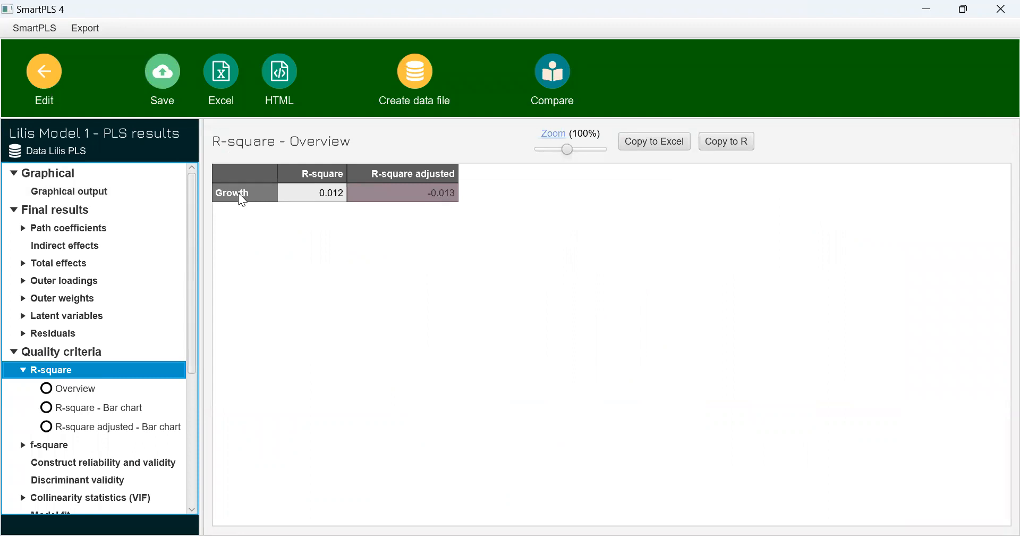
left_click(99, 198)
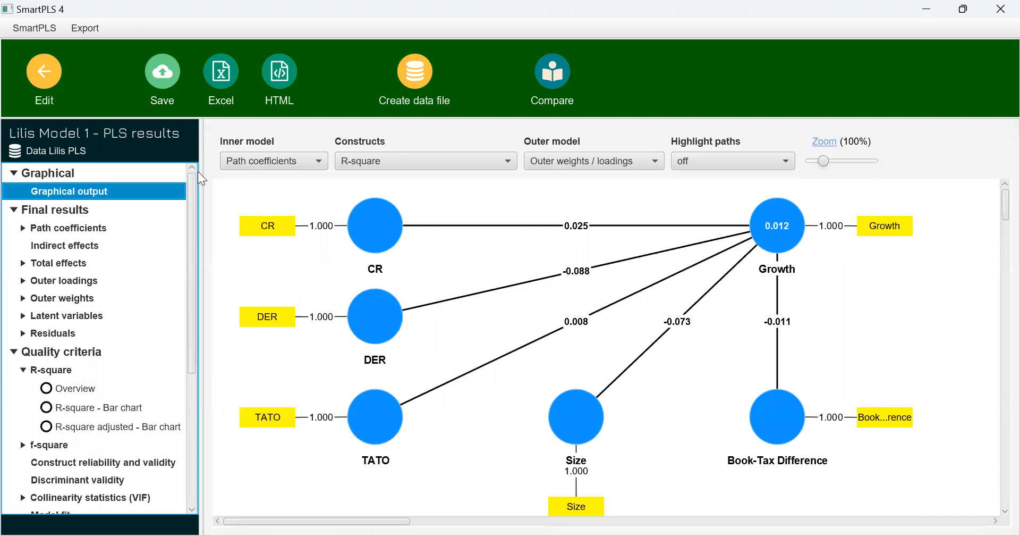
left_click(430, 158)
left_click(395, 291)
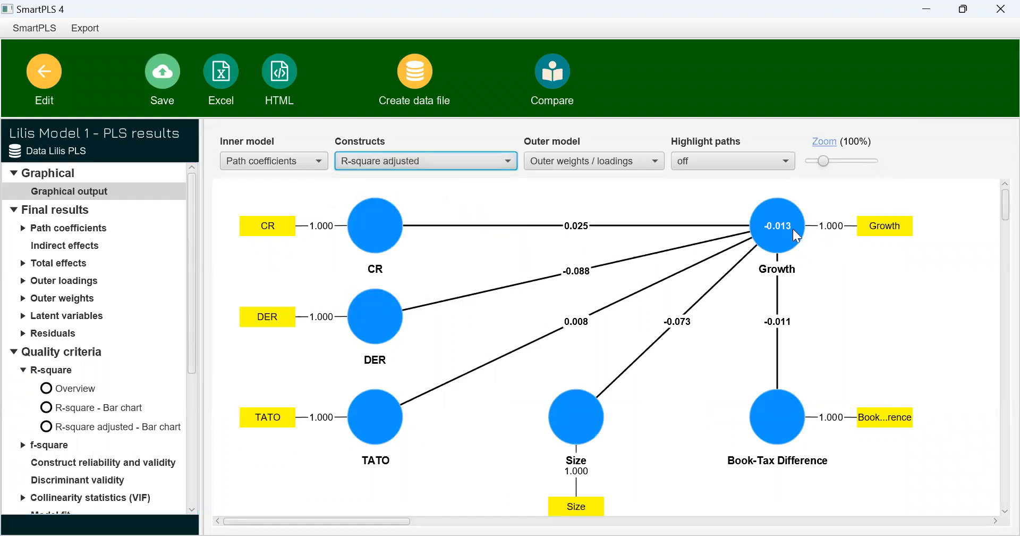
mouse_move(764, 237)
left_click(566, 413)
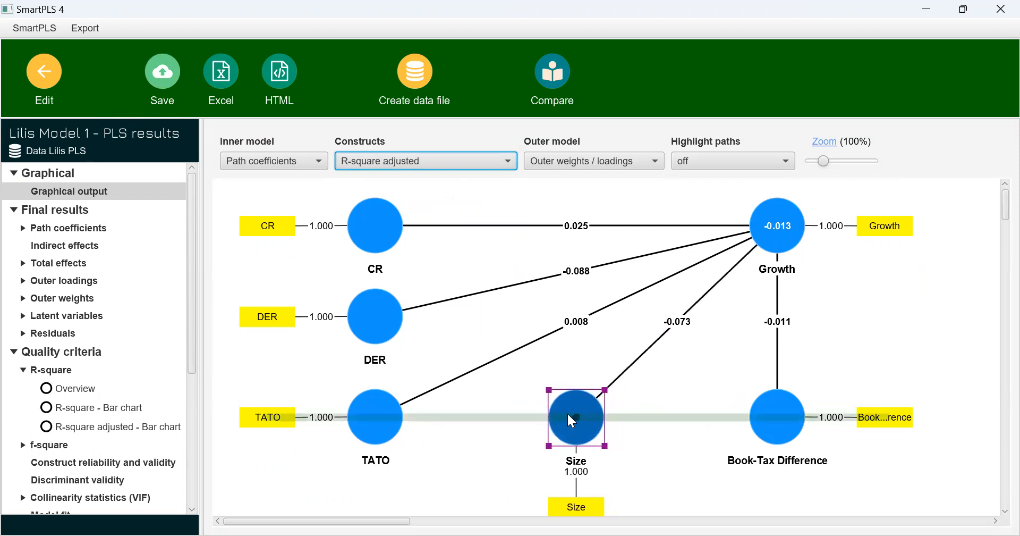
Return to the model, run two-tailed percentile bootstrapping with 5000 subsamples at a 0.05 significance level, and open its report
left_click(63, 89)
left_click(164, 70)
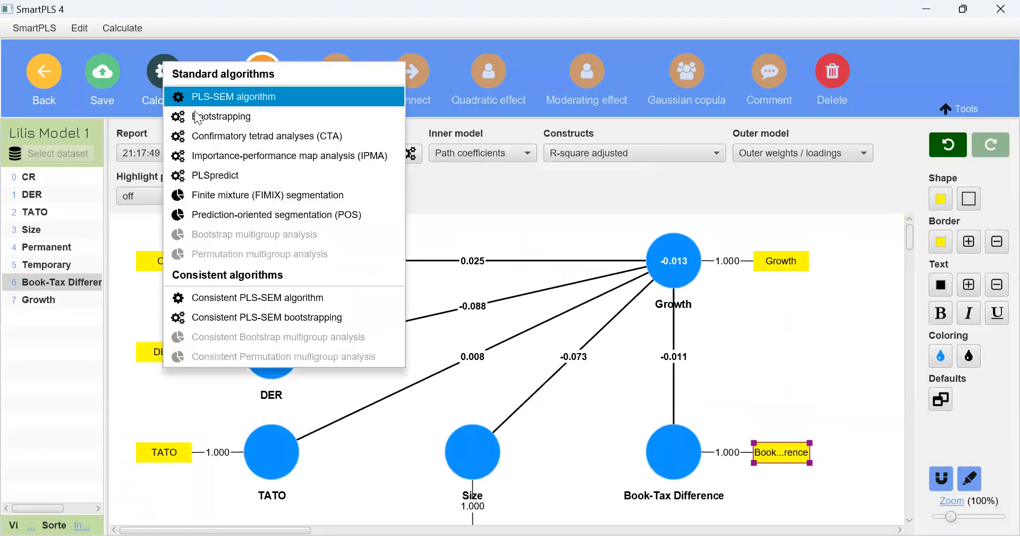
left_click(212, 111)
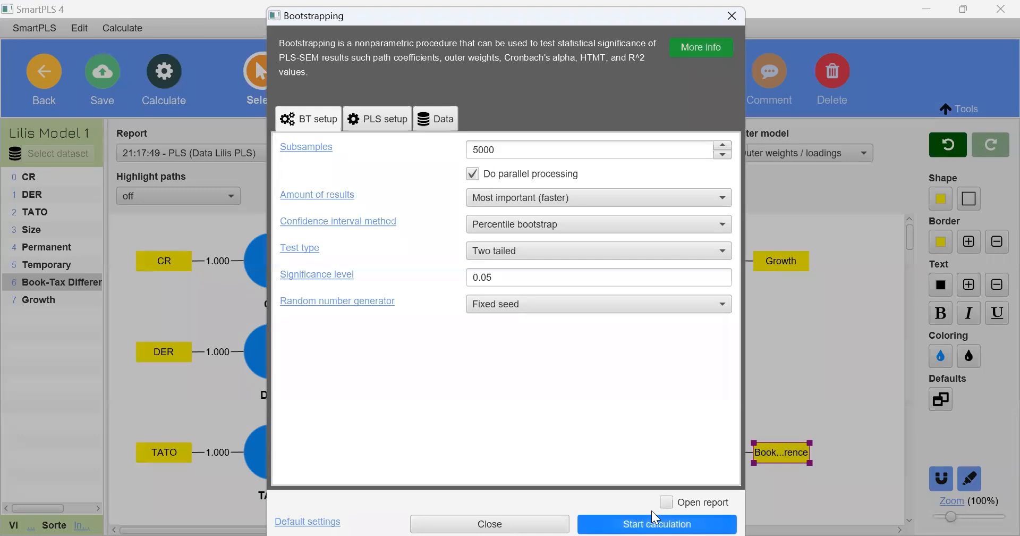
left_click(640, 523)
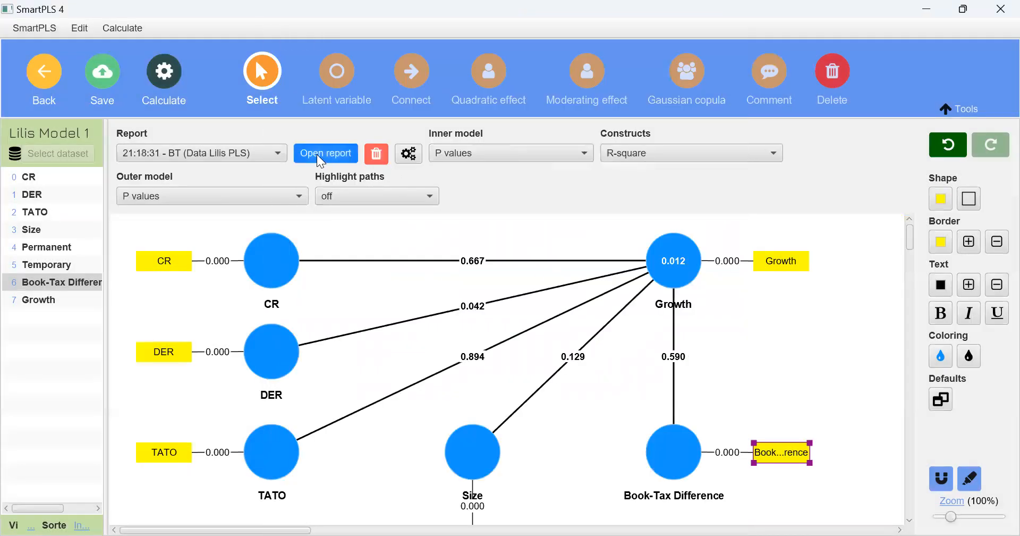
left_click(318, 153)
Examine the bootstrapped path coefficients, compare them with the PLS-SEM algorithm report, and return to the model
left_click(101, 227)
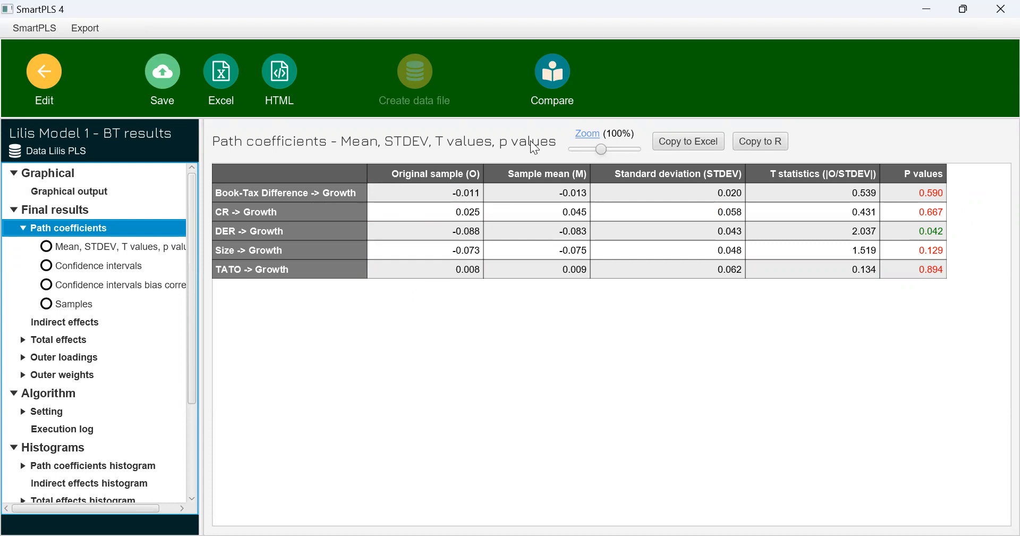
left_click(547, 87)
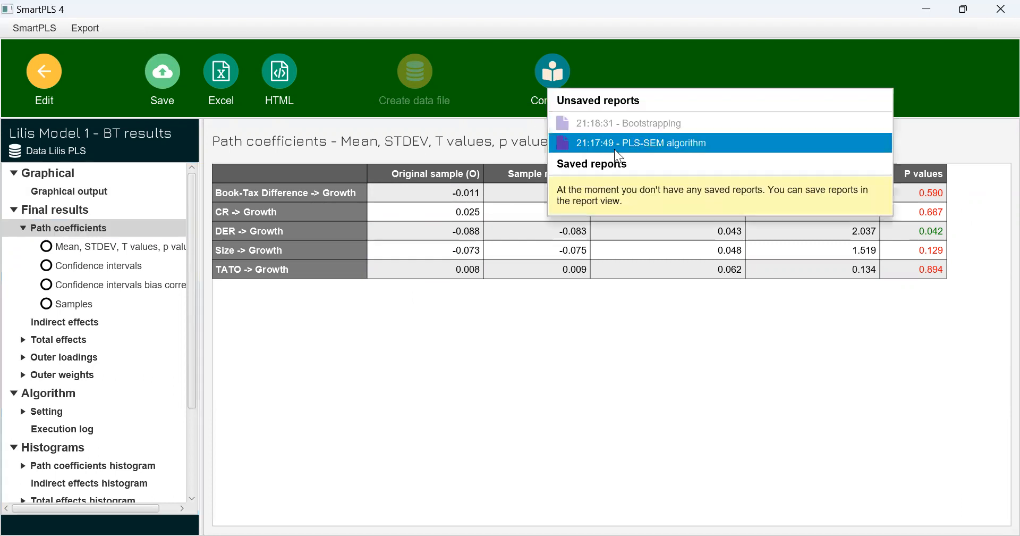
left_click(617, 151)
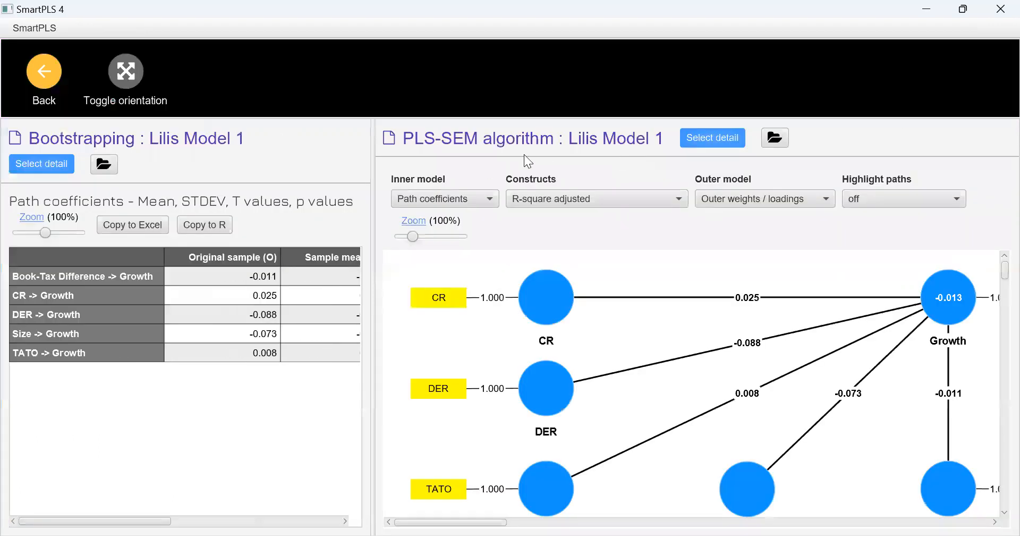
left_click(59, 88)
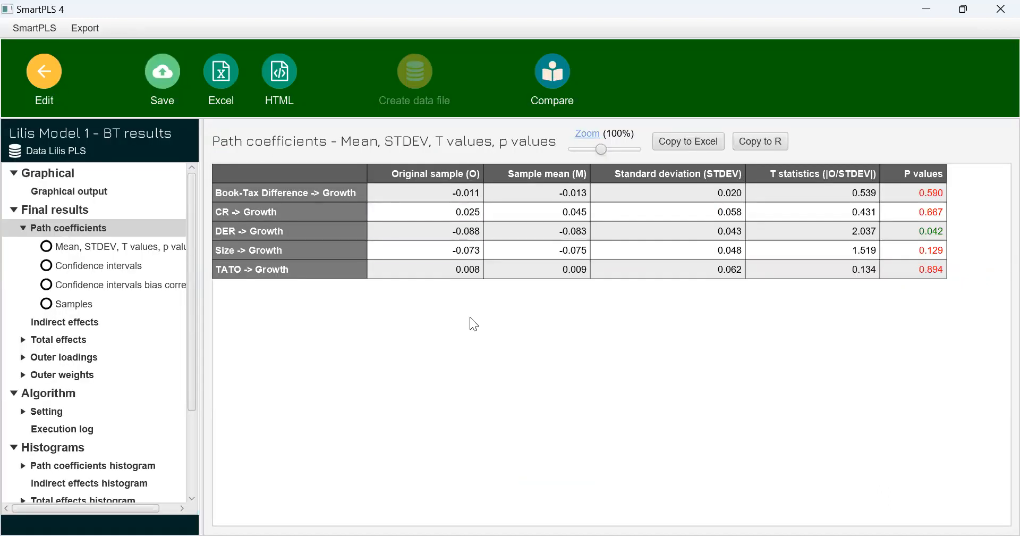
left_click(47, 87)
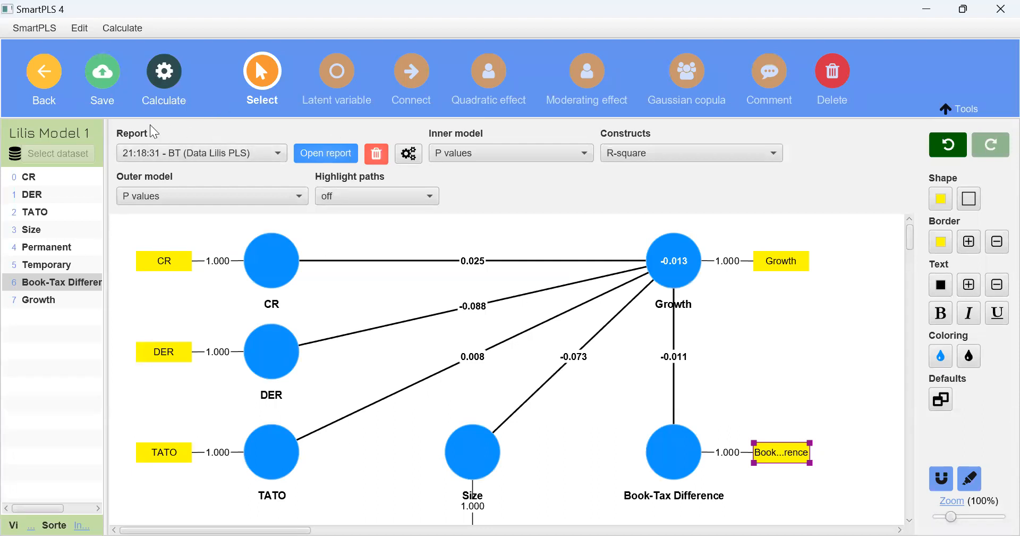
Stay in the model instead of closing it, and move the TATO, Size and Book-Tax Difference constructs slightly upward, keeping them in one row
left_click(46, 79)
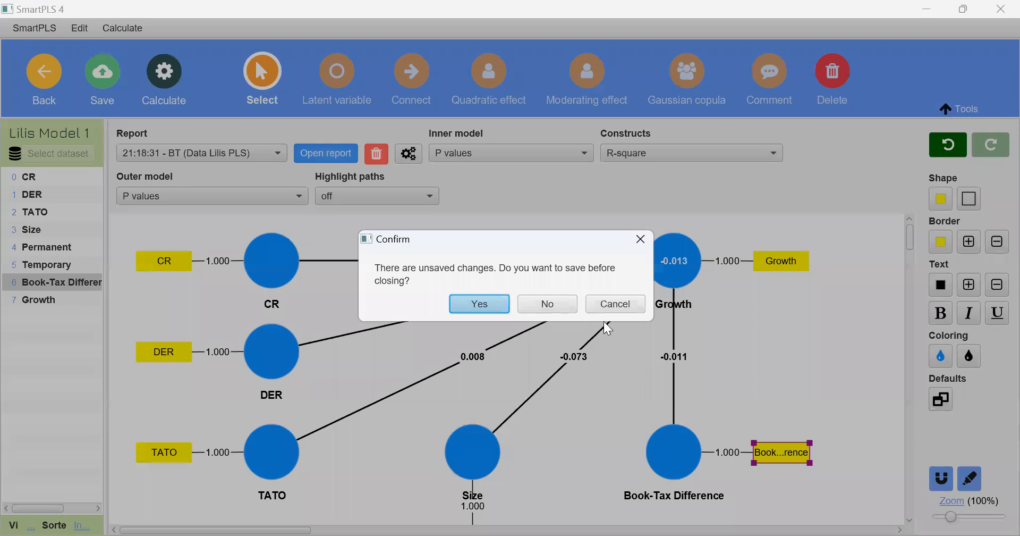
left_click(613, 307)
left_click(263, 457)
left_click_drag(264, 457, 261, 449)
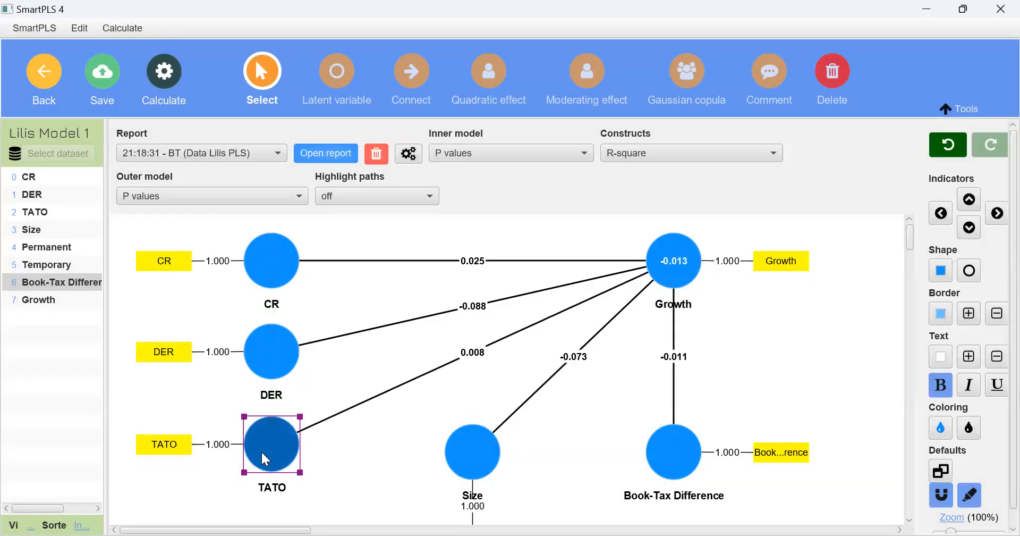
left_click_drag(480, 463, 474, 451)
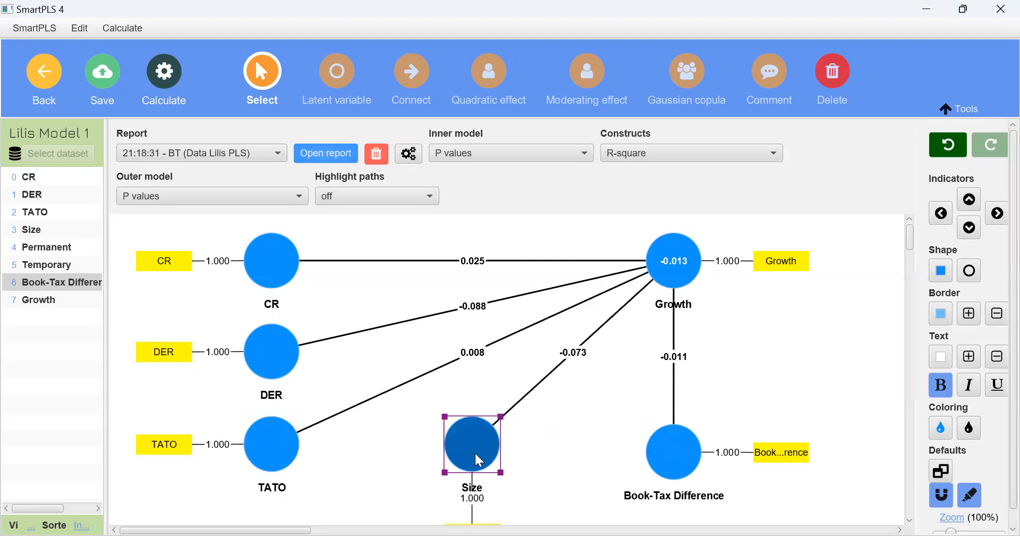
left_click_drag(650, 454, 650, 447)
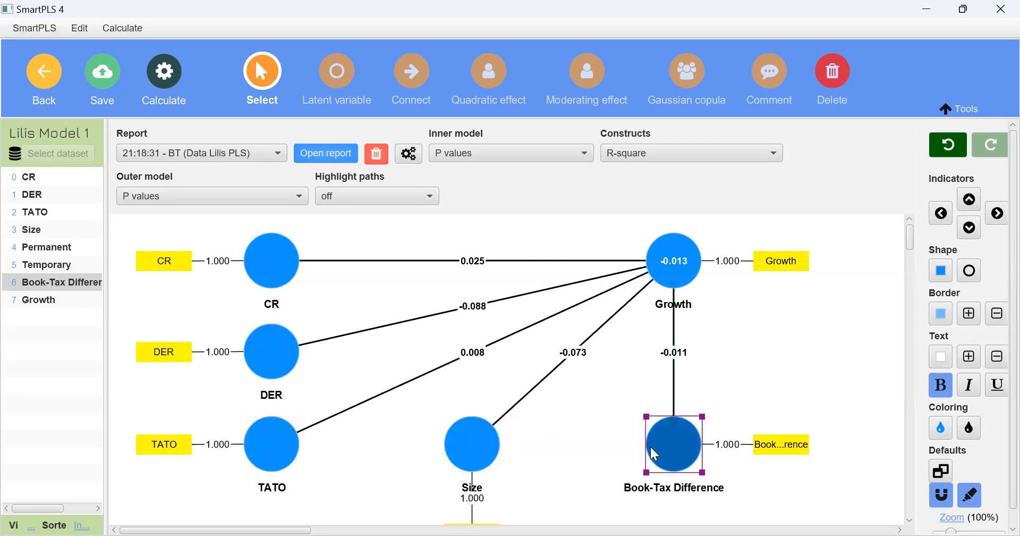
Rename the Growth construct as Profit Growth
left_click(661, 251)
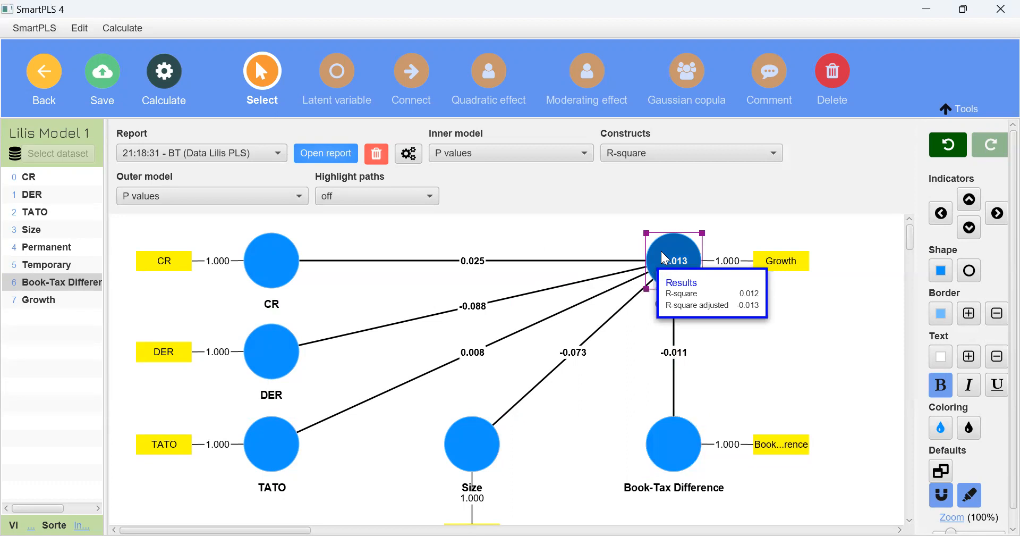
key("F2")
type("Profit")
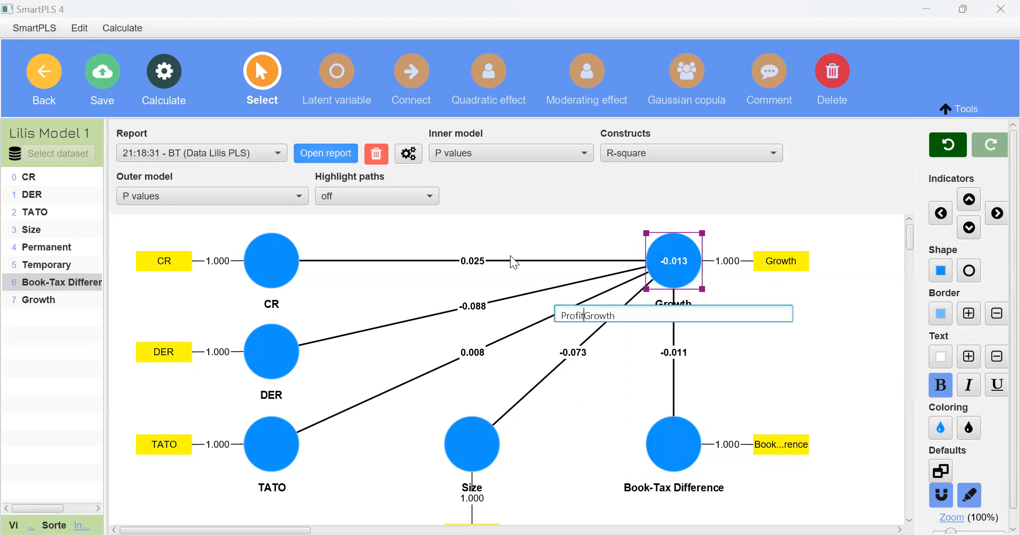
key("Return")
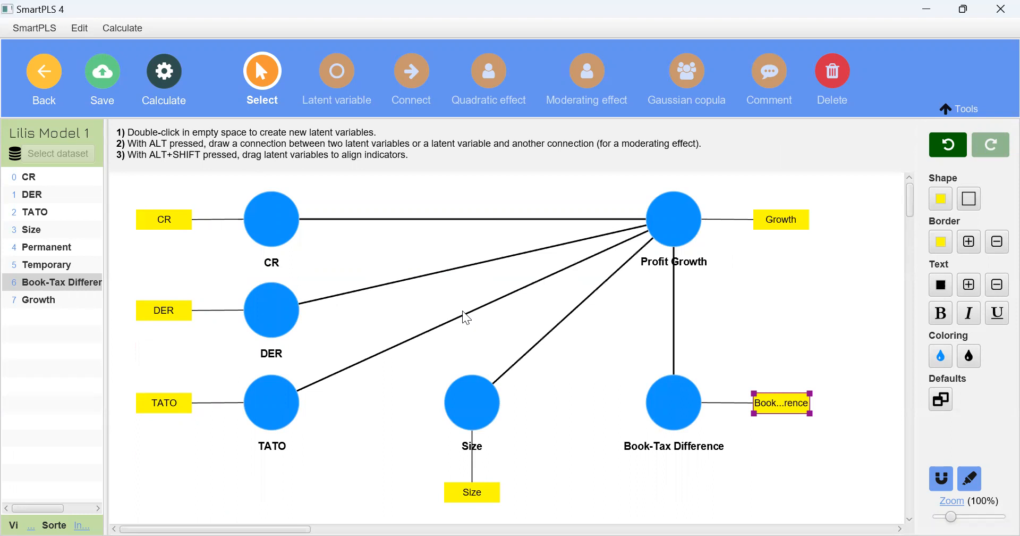
Rename the CR construct as Liquidity
left_click(282, 238)
double_click(282, 238)
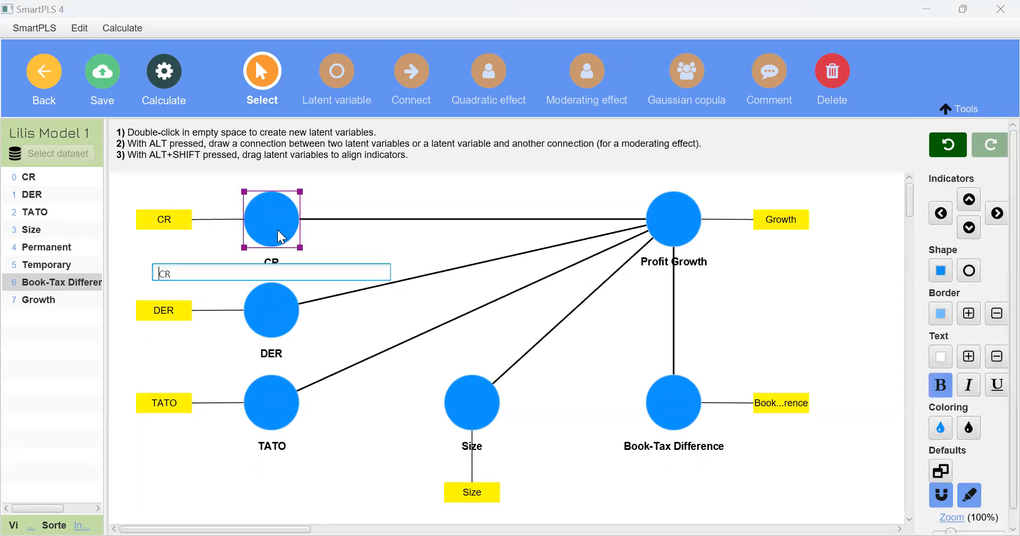
key("BackSpace")
key("BackSpace")
type("Liquidity")
Rename the DER construct as Solvability
left_click(276, 302)
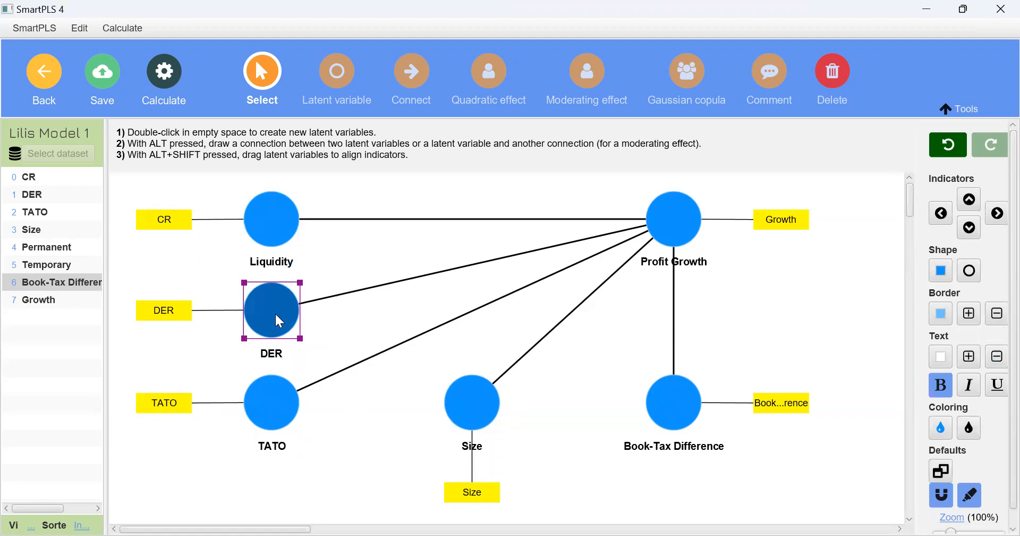
double_click(279, 320)
key("BackSpace")
key("BackSpace")
key("BackSpace")
type("Solvability")
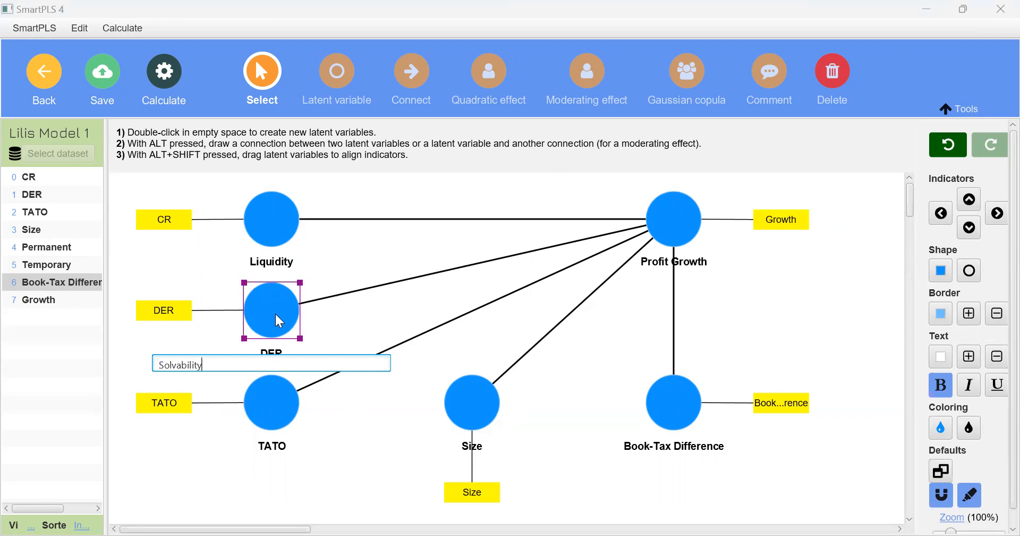
key("Return")
Rename the TATO construct as Assets Turnover
left_click(271, 435)
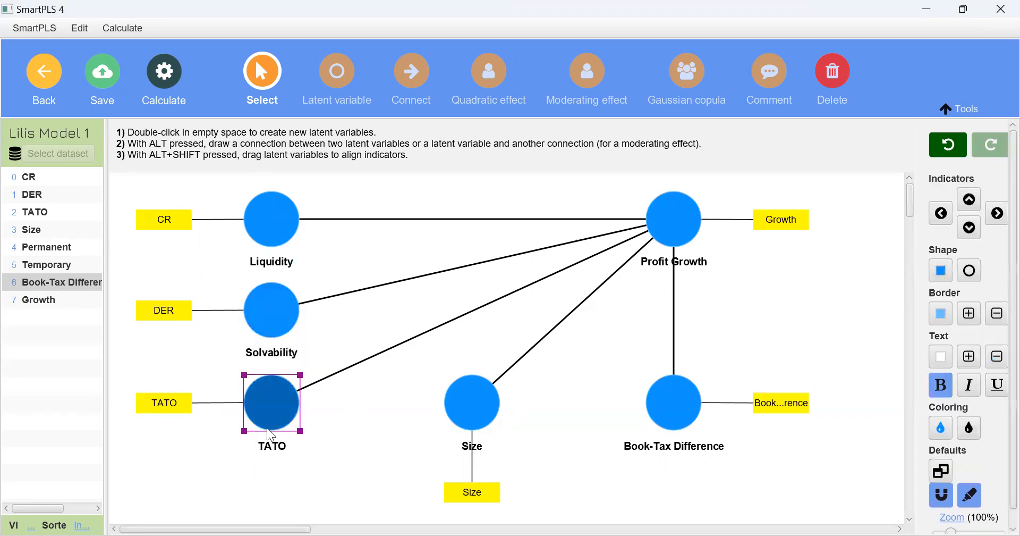
double_click(271, 435)
key("ctrl+a")
type("Assets Turnover")
key("Return")
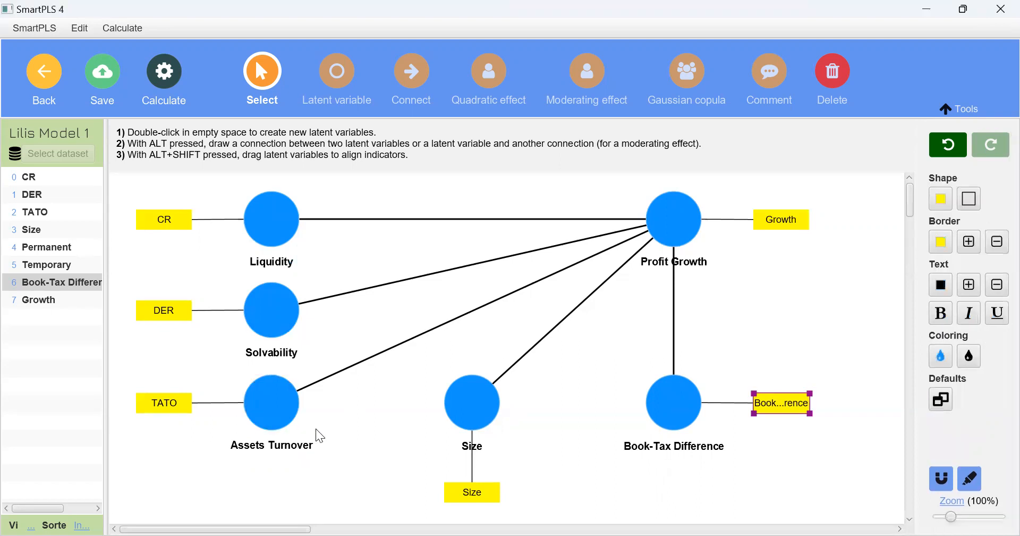
Rename the Size construct as Firm Size
left_click(467, 419)
double_click(467, 419)
type("Firm Size")
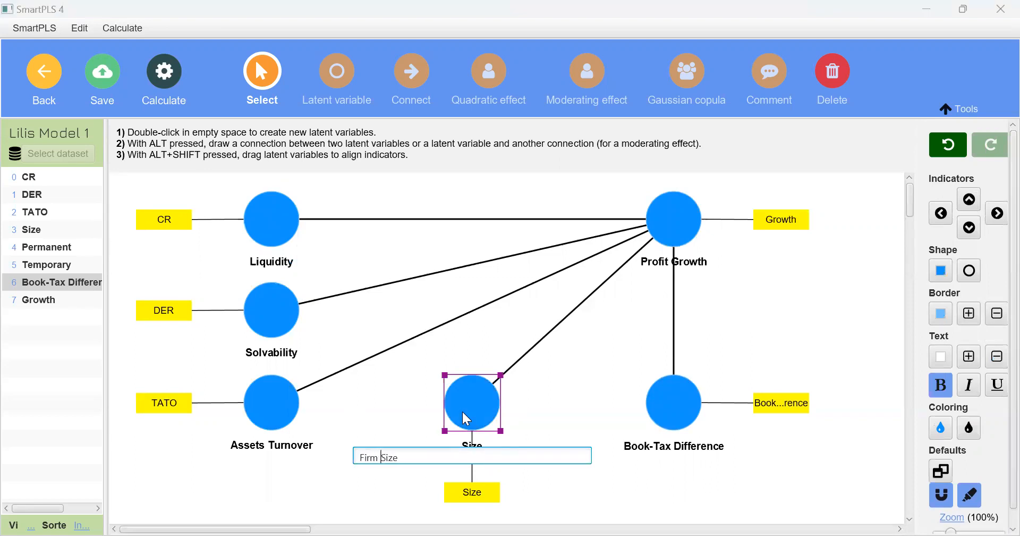
key("Return")
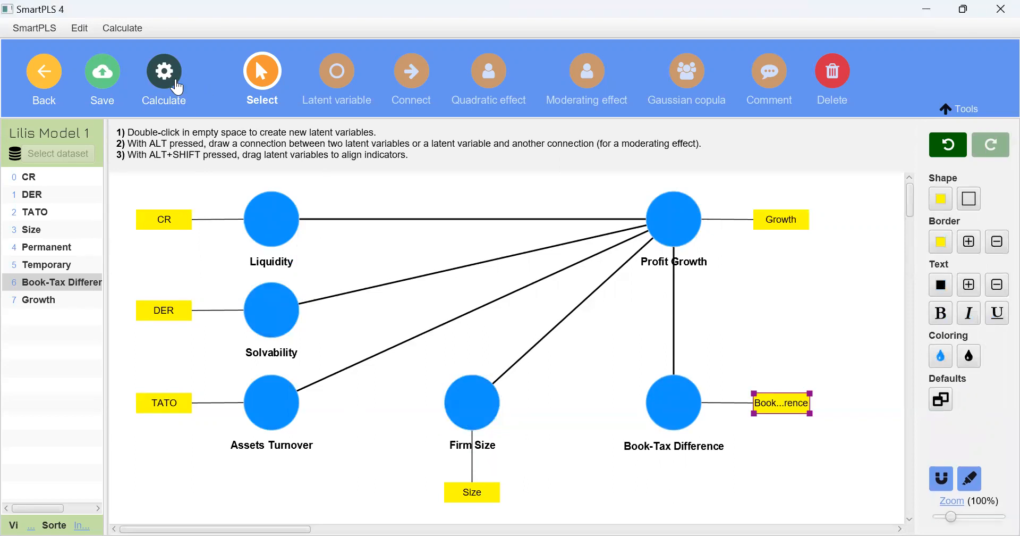
Run one-tailed percentile bootstrapping with 5000 subsamples at a 0.05 significance level, and open its report
left_click(177, 87)
left_click(253, 133)
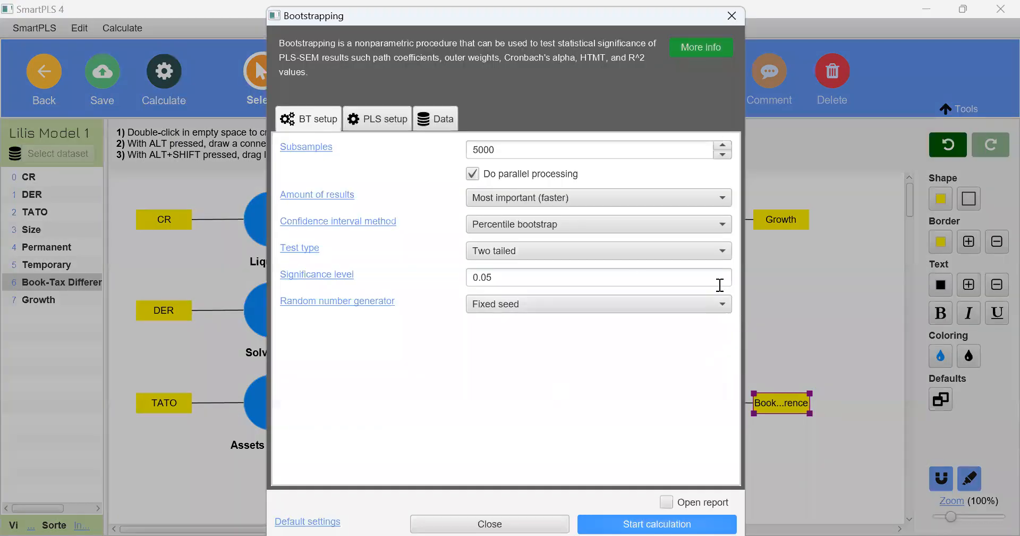
left_click(702, 257)
left_click(682, 270)
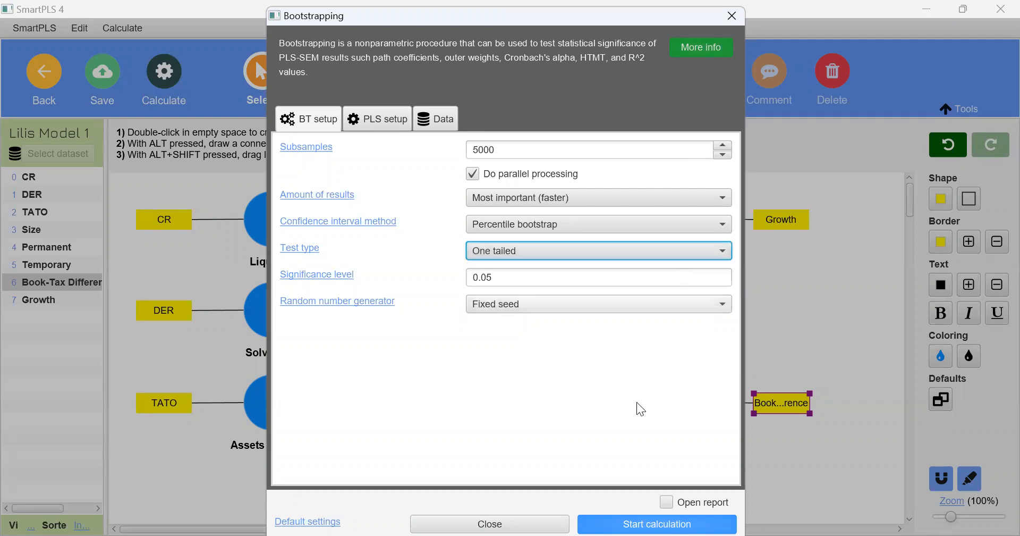
left_click(614, 517)
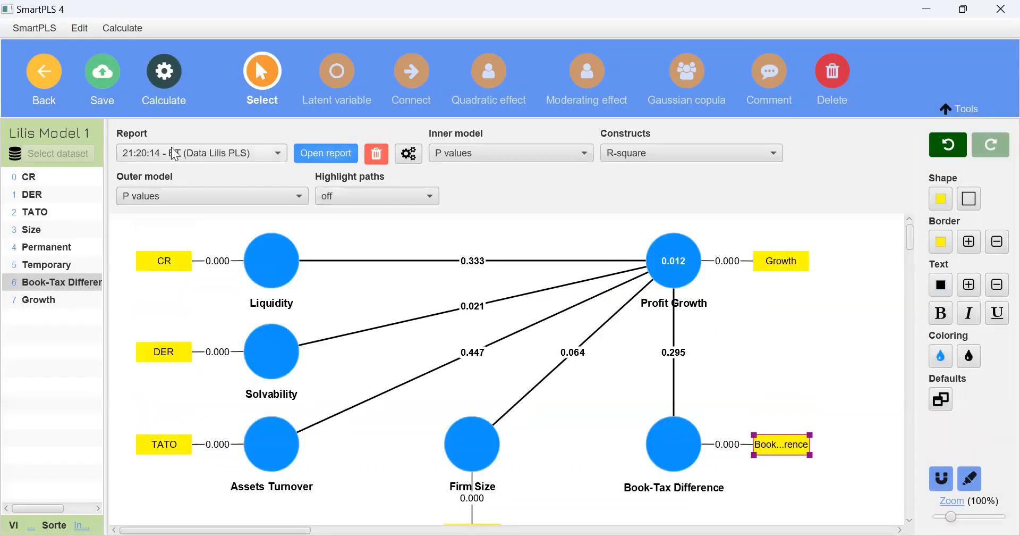
left_click(302, 149)
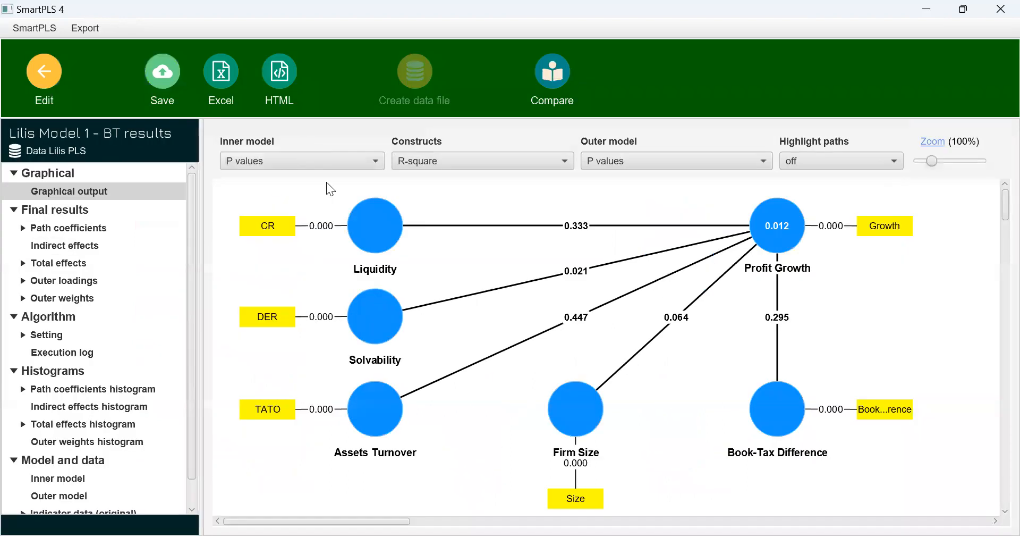
Examine the T statistics and p values of the path coefficients in the one-tailed bootstrapping report, and return to the model
left_click(91, 229)
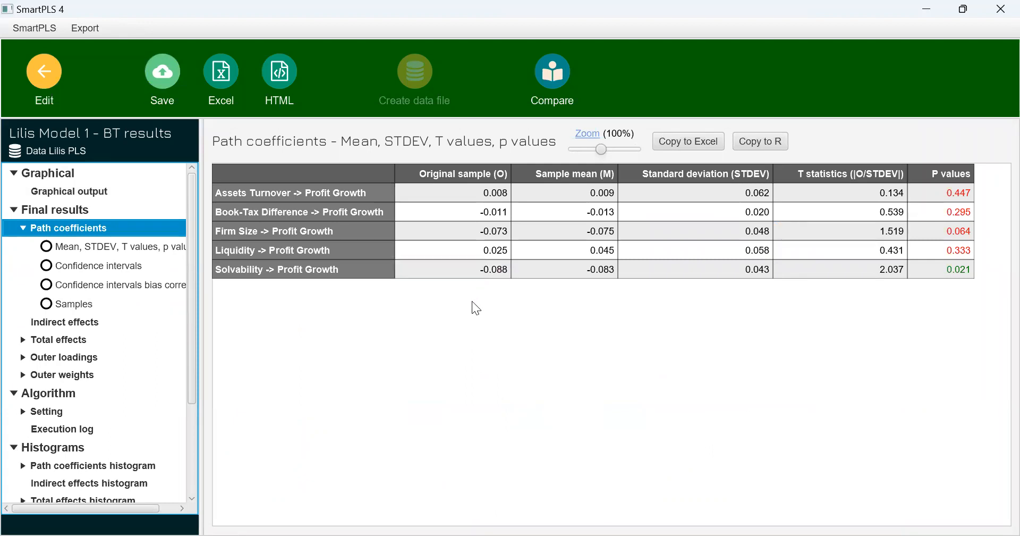
left_click(27, 68)
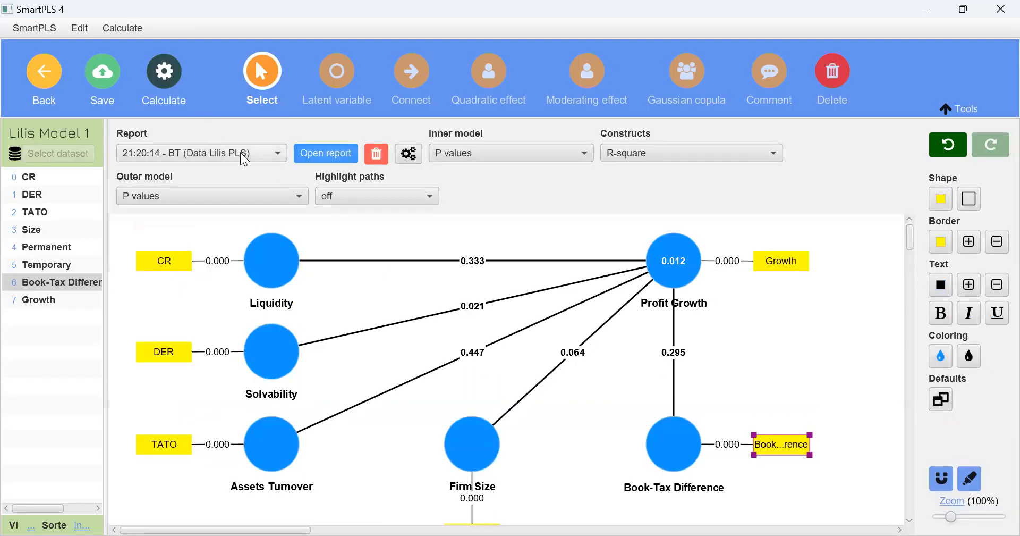
left_click(256, 159)
Run the PLS-SEM algorithm on the renamed model with the Path weighting scheme and Standardized results, and open its report
left_click(173, 84)
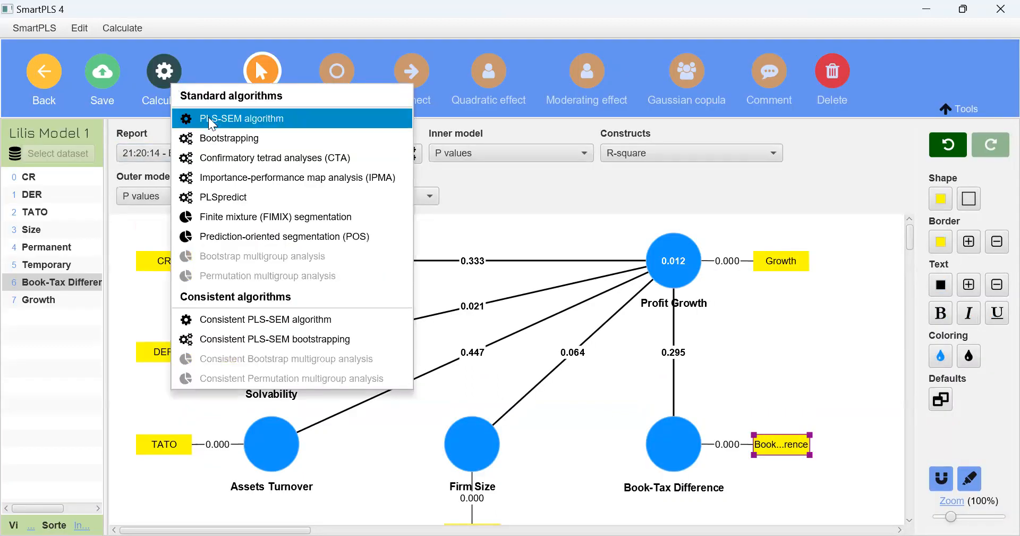
left_click(232, 118)
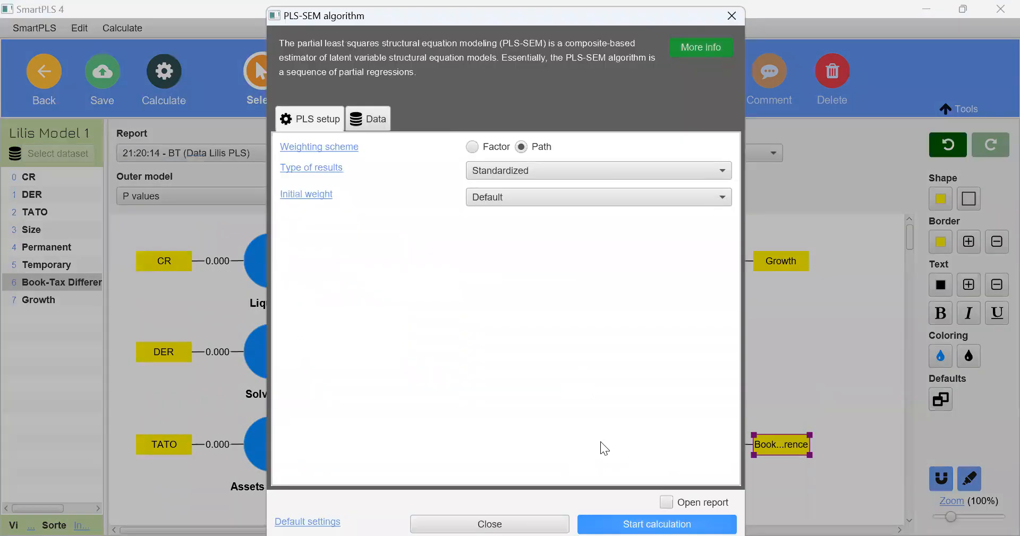
left_click(600, 516)
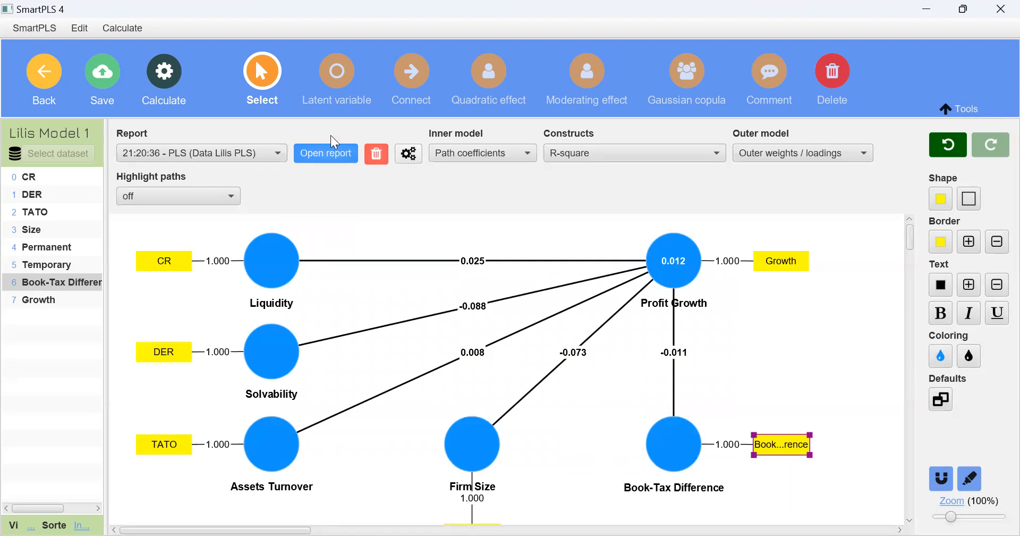
left_click(308, 154)
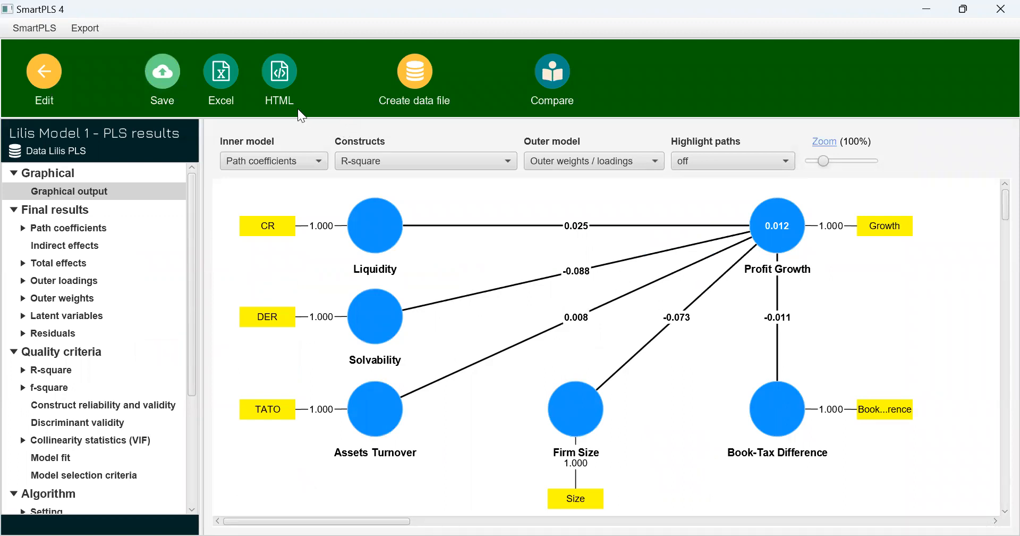
Export the algorithm report to Excel in US number format with the model image, adding "Algorithm 9 Des 22" to the model name as file name
left_click(232, 83)
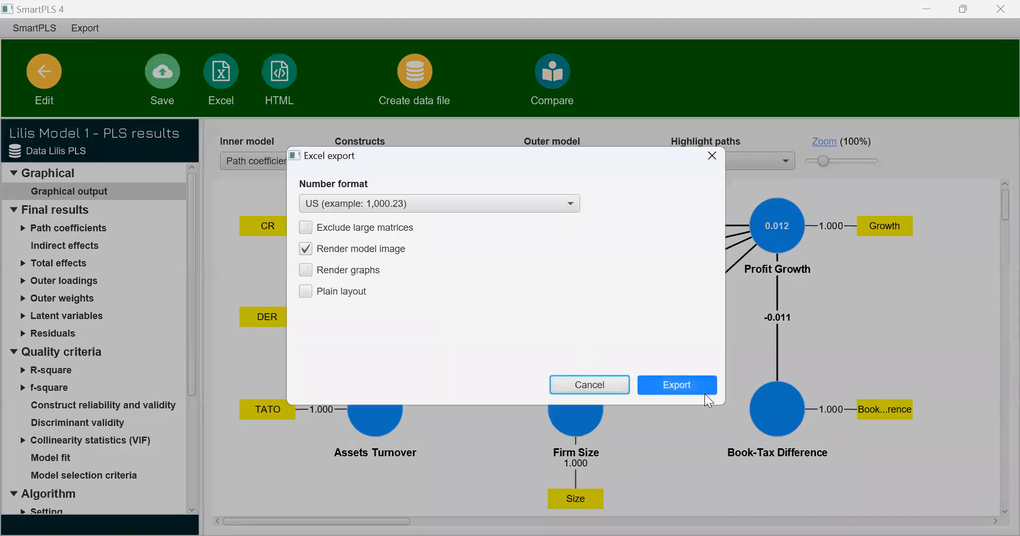
key("Right")
type("Algorithm 9 Des 22")
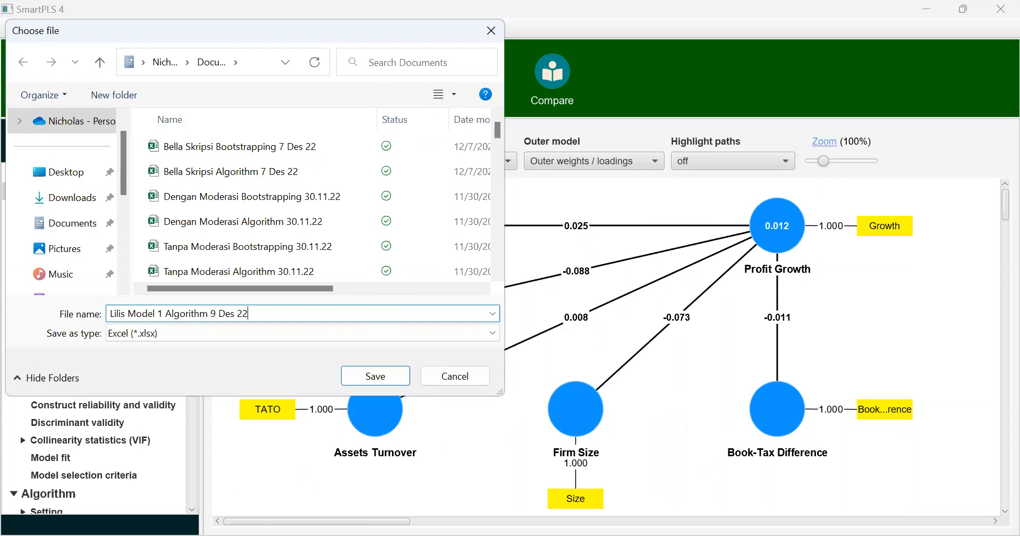
key("Return")
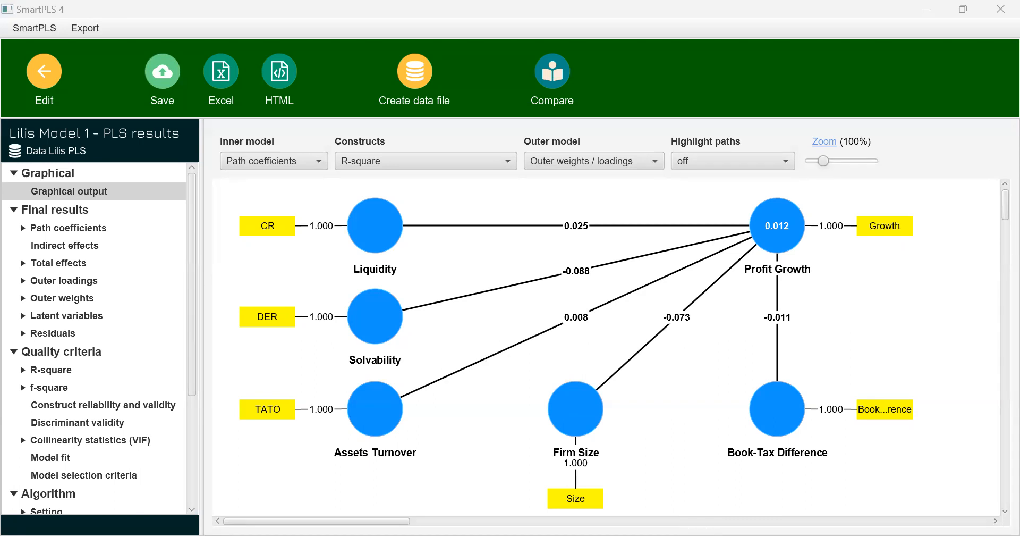
Return to the model, run bootstrapping with the Two tailed test, 5000 subsamples and a 0.05 significance level, and open the report
left_click(199, 86)
left_click(52, 84)
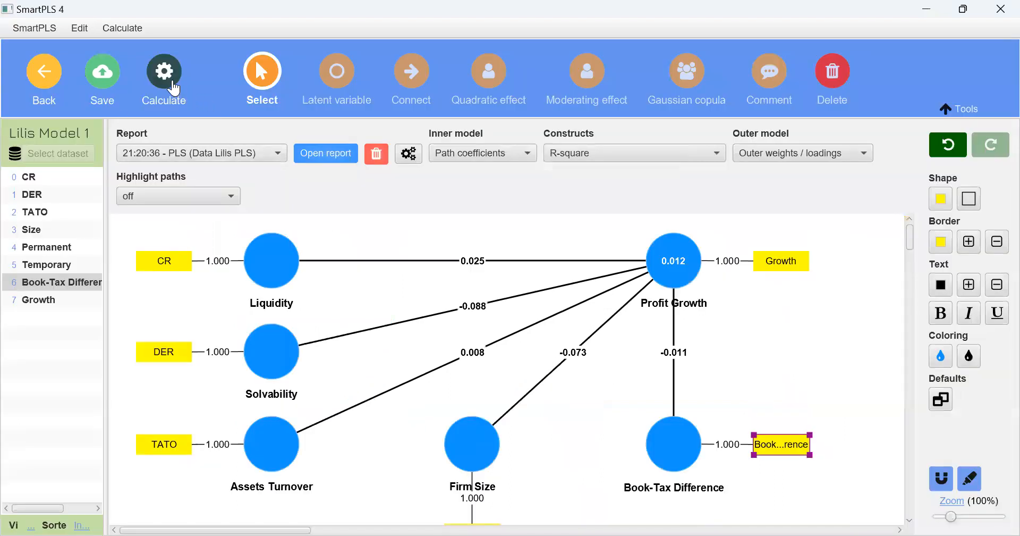
left_click(169, 88)
left_click(217, 136)
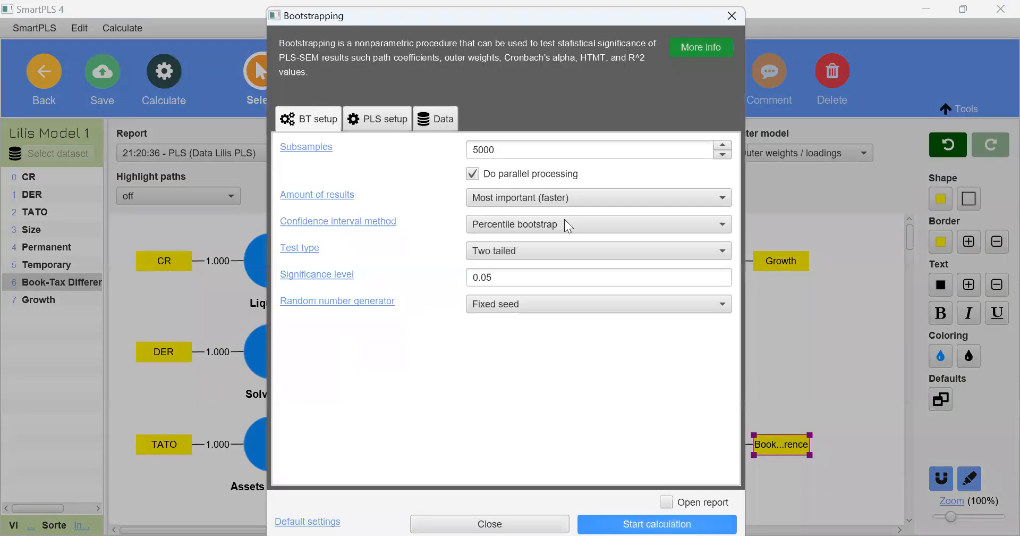
left_click(624, 517)
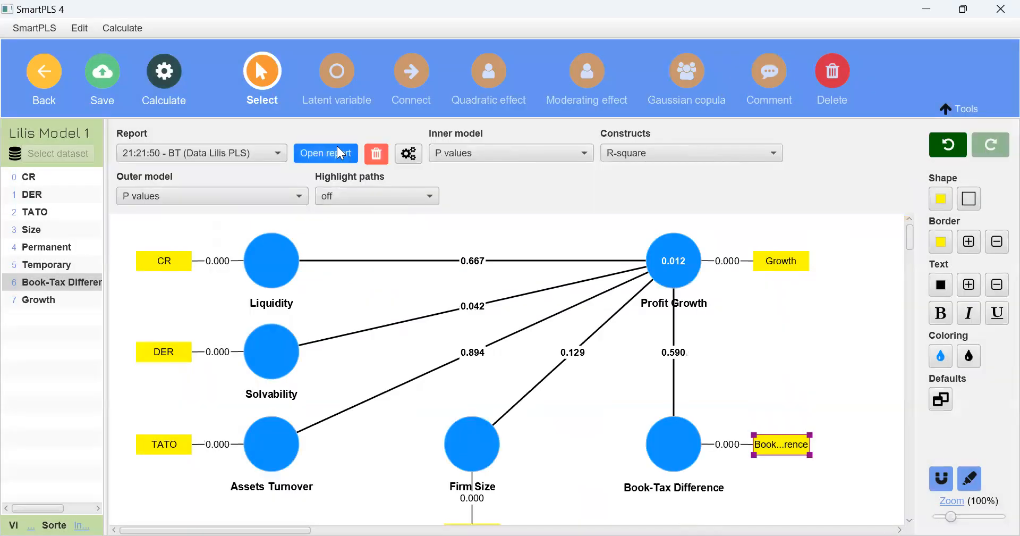
left_click(340, 153)
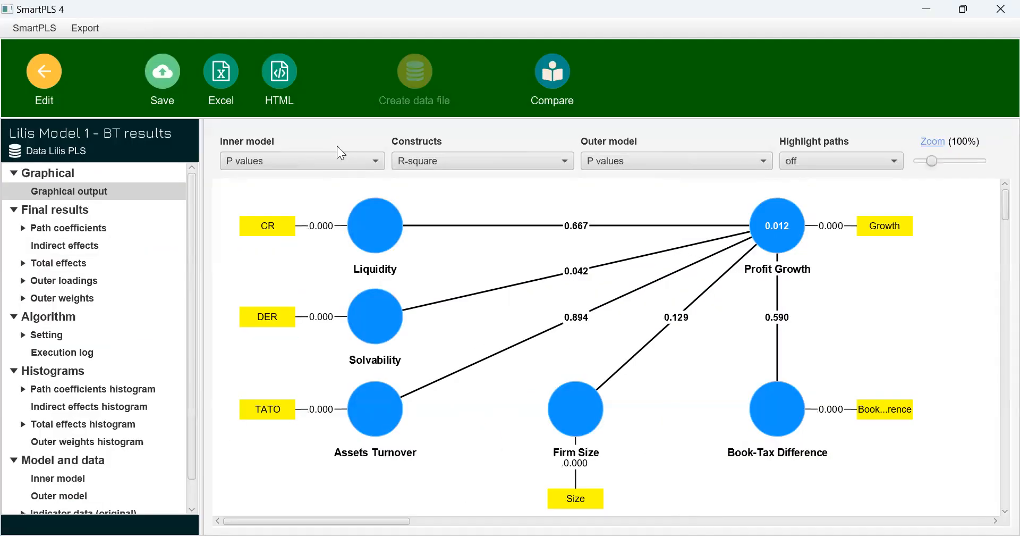
Show path coefficients and p values on the inner model and R-square adjusted on the constructs in the bootstrapping graphical output
left_click(333, 162)
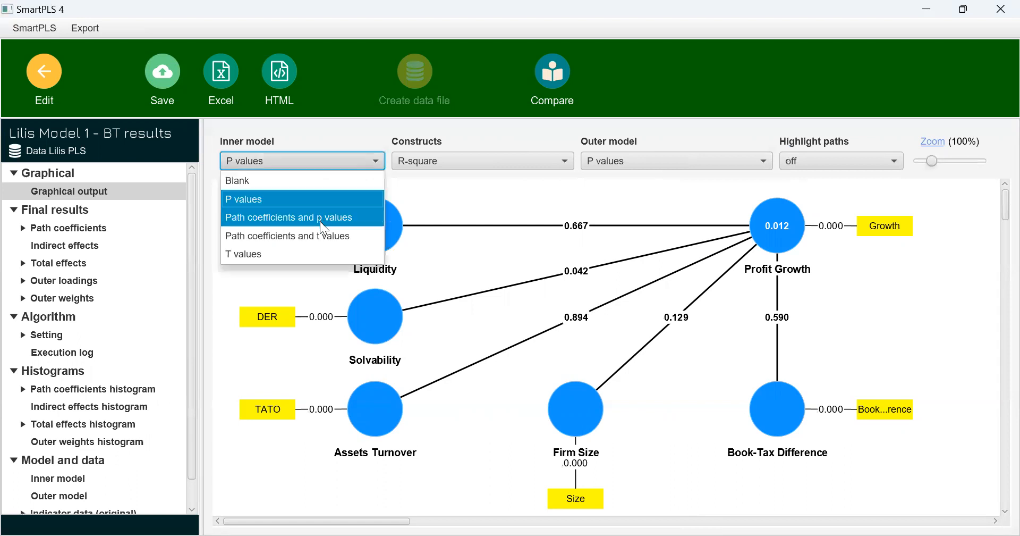
left_click(345, 217)
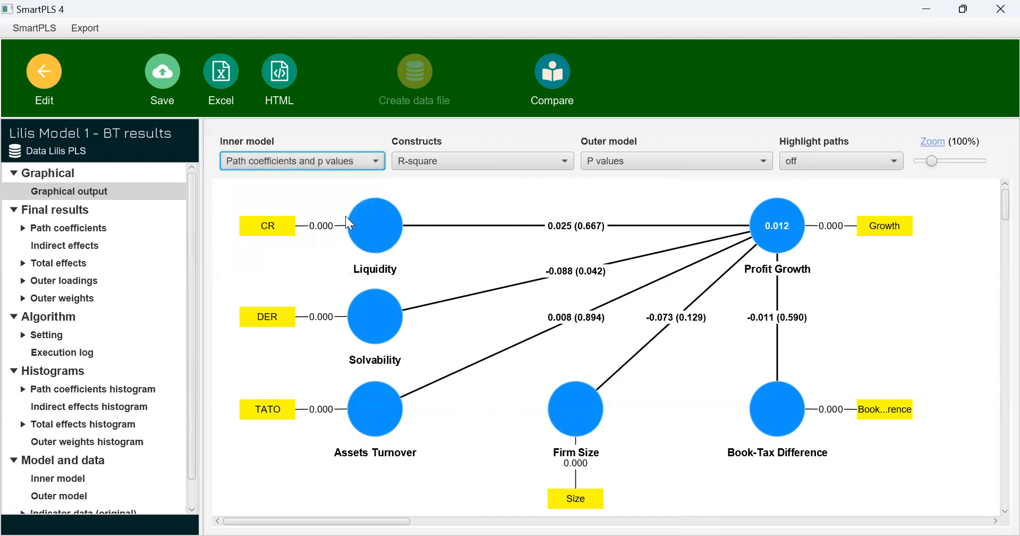
left_click(431, 160)
left_click(435, 288)
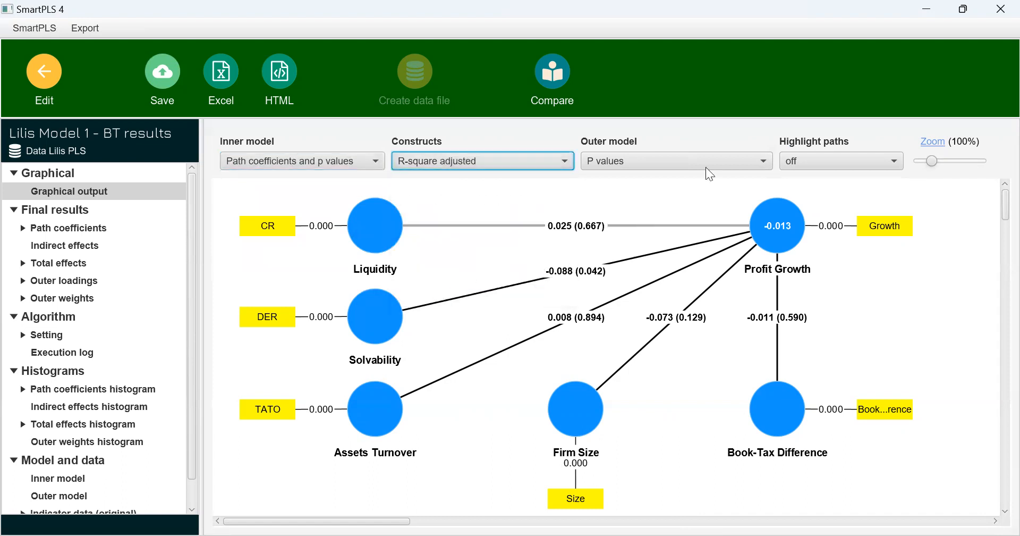
key("alt+Tab")
key("alt+Tab")
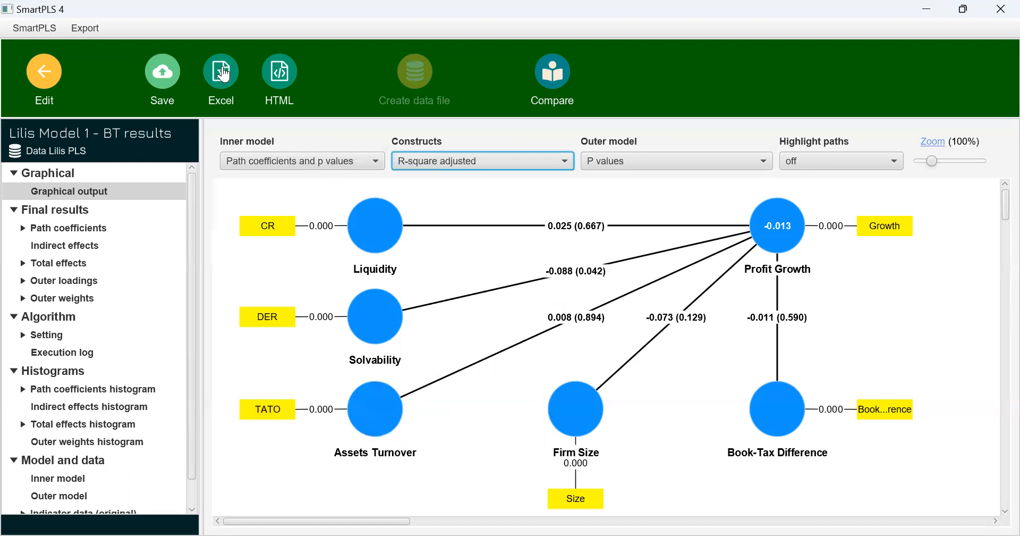
Check the path coefficients table, and export the bootstrapping report to Excel with the model image, adding "Bootstrapping 9 Des 22" to the model name as file name
left_click(92, 230)
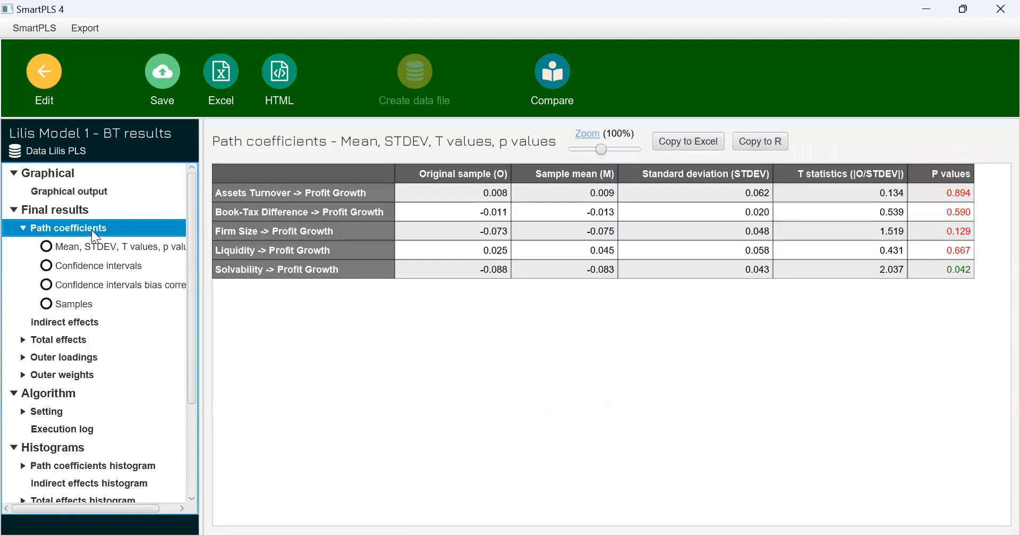
left_click(104, 190)
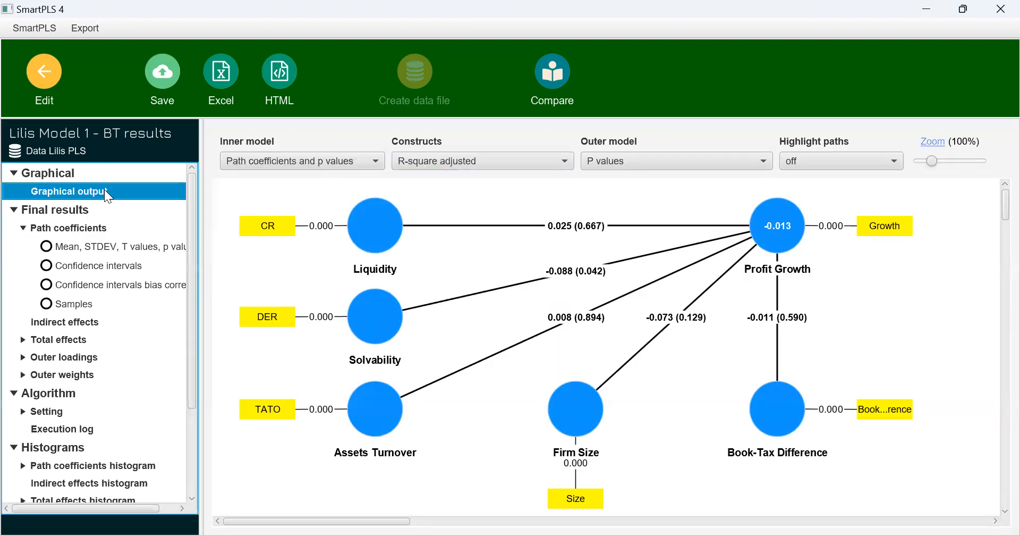
left_click(223, 76)
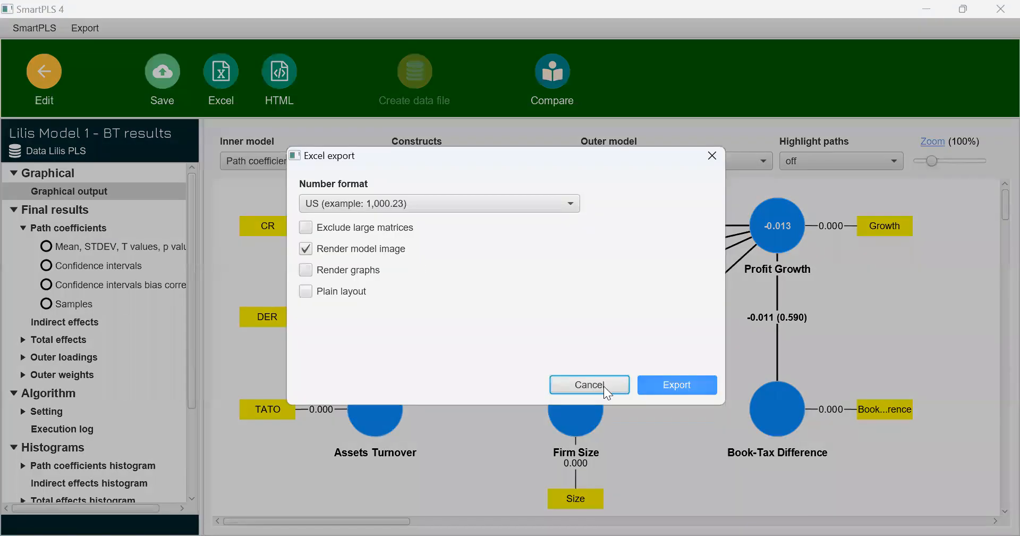
left_click(655, 389)
key("End")
type("Bootstrapping")
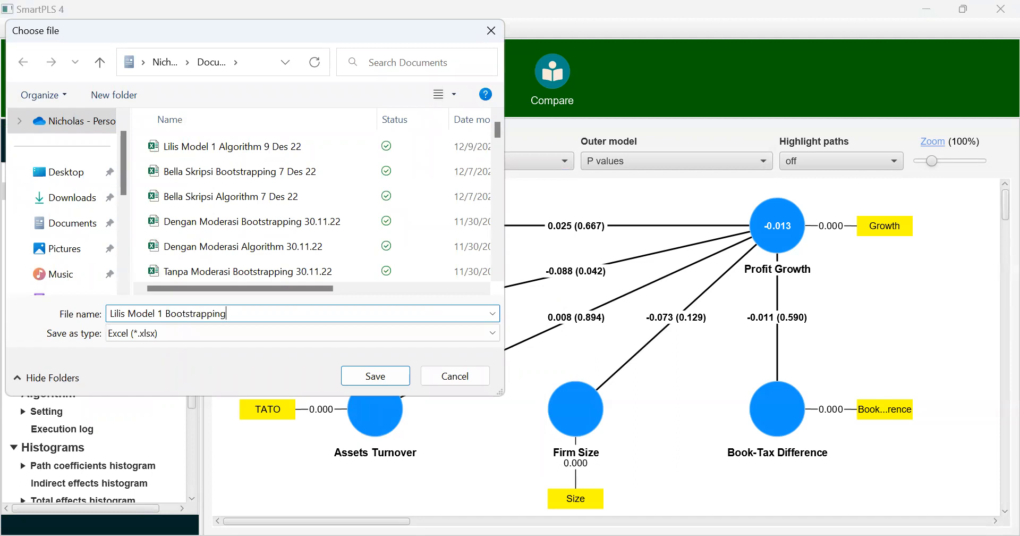
type("9 Des 22")
key("Return")
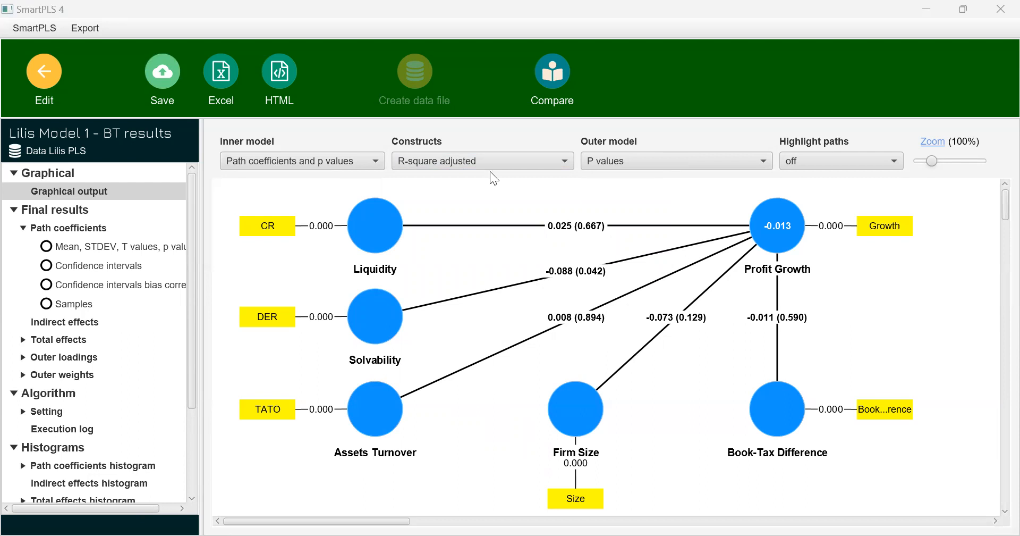
Return to the model, open the 21:20:36 PLS report and show R-square adjusted on the constructs
left_click(44, 72)
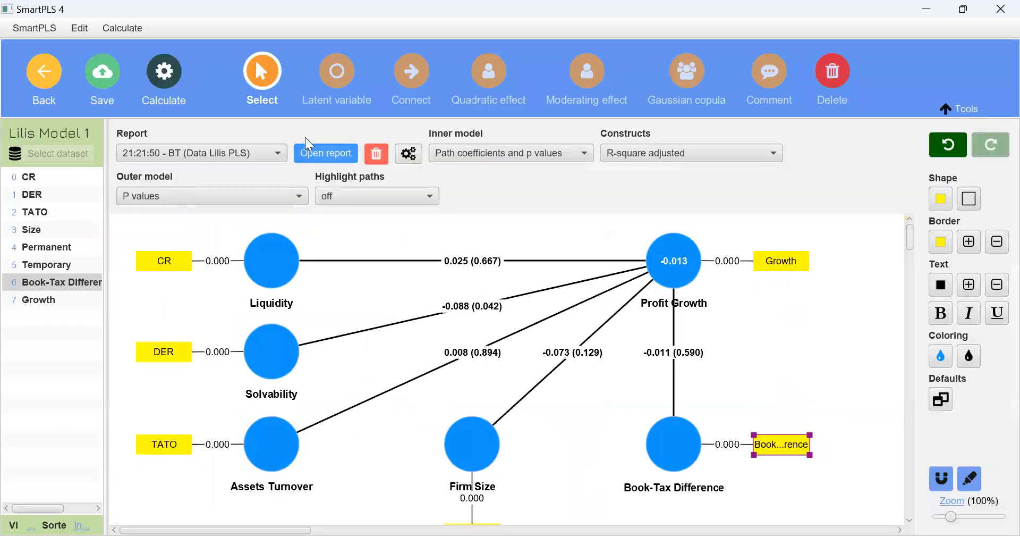
left_click(236, 154)
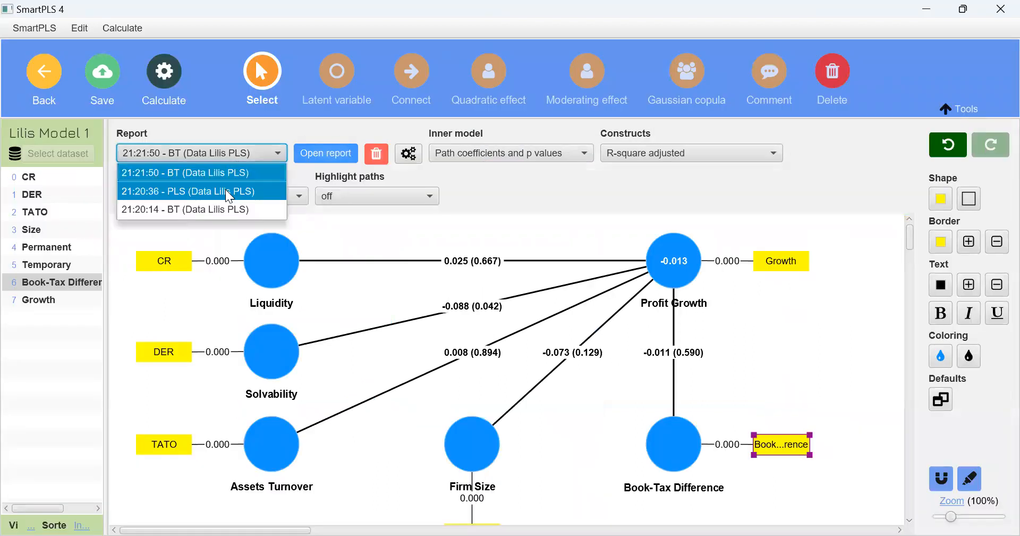
left_click(239, 193)
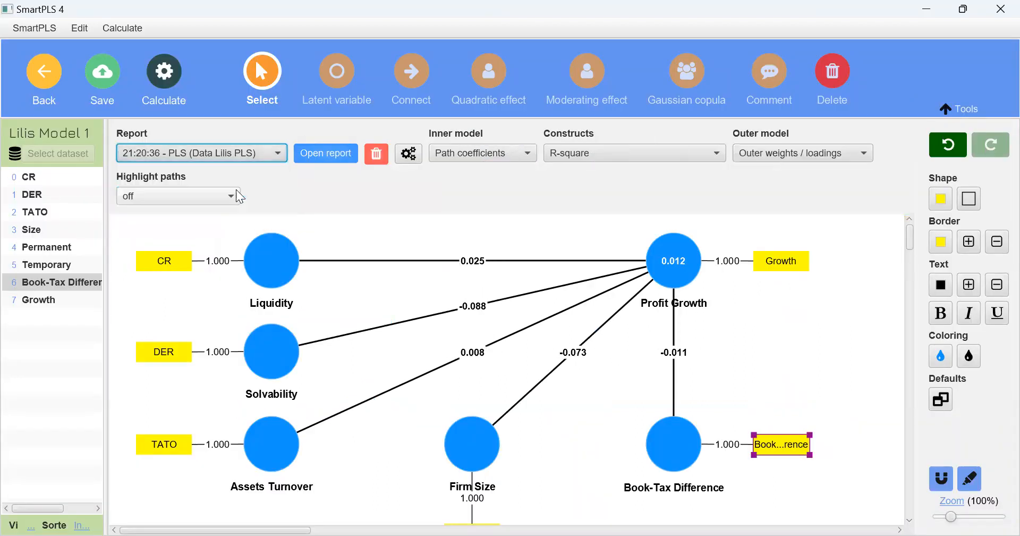
left_click(340, 154)
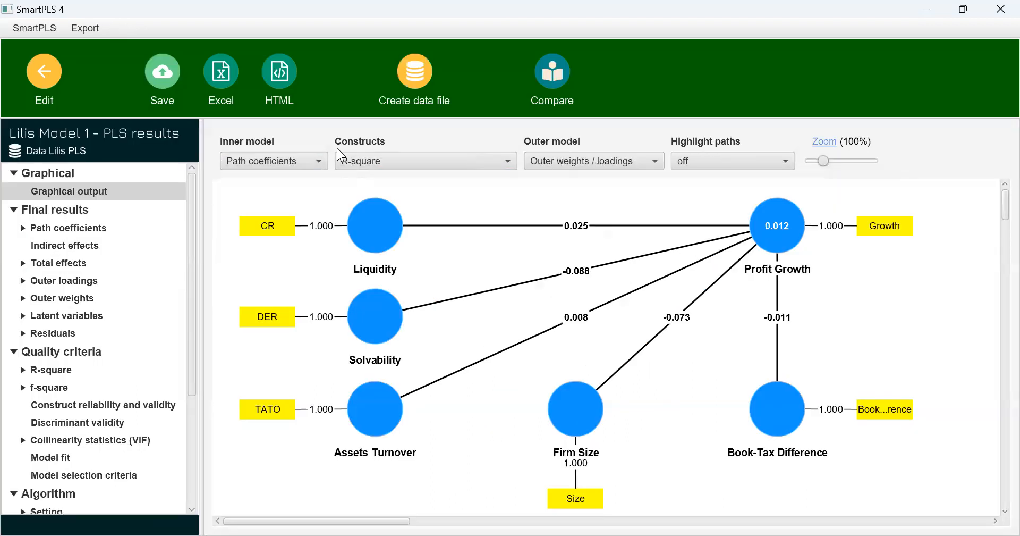
left_click(429, 153)
left_click(424, 286)
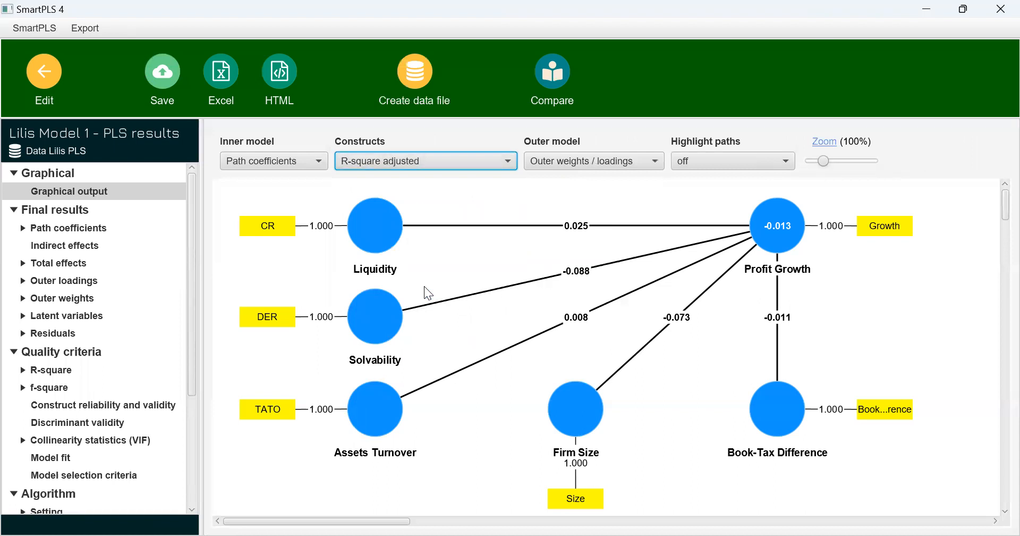
key("alt+Tab")
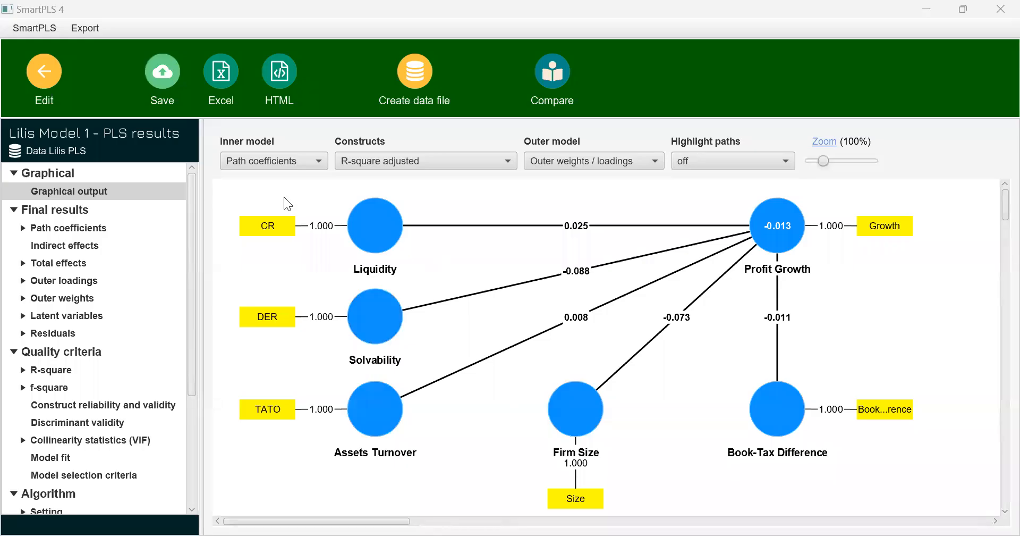
Return to the workspace and duplicate the model, adding "Backward Regression" to the original name
left_click(55, 83)
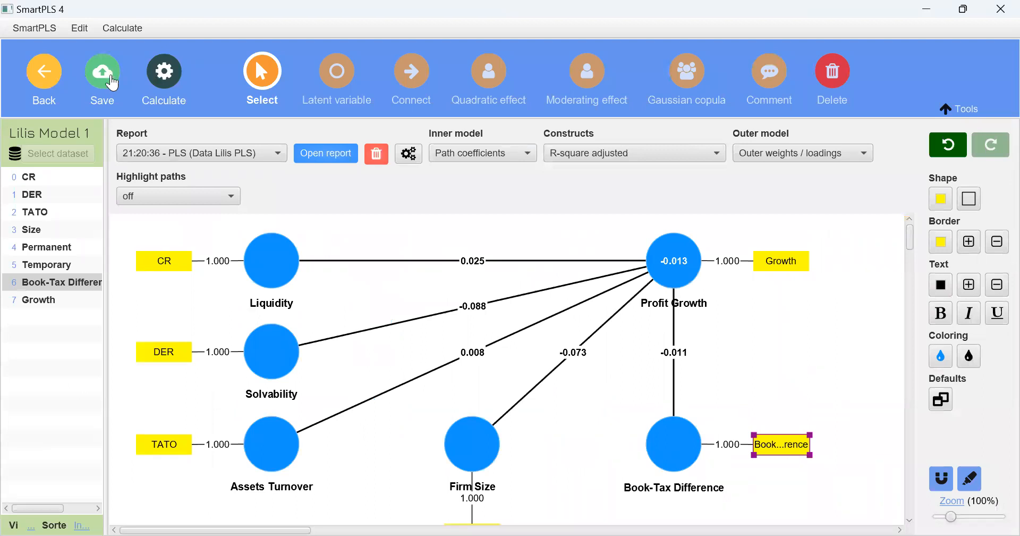
left_click(44, 71)
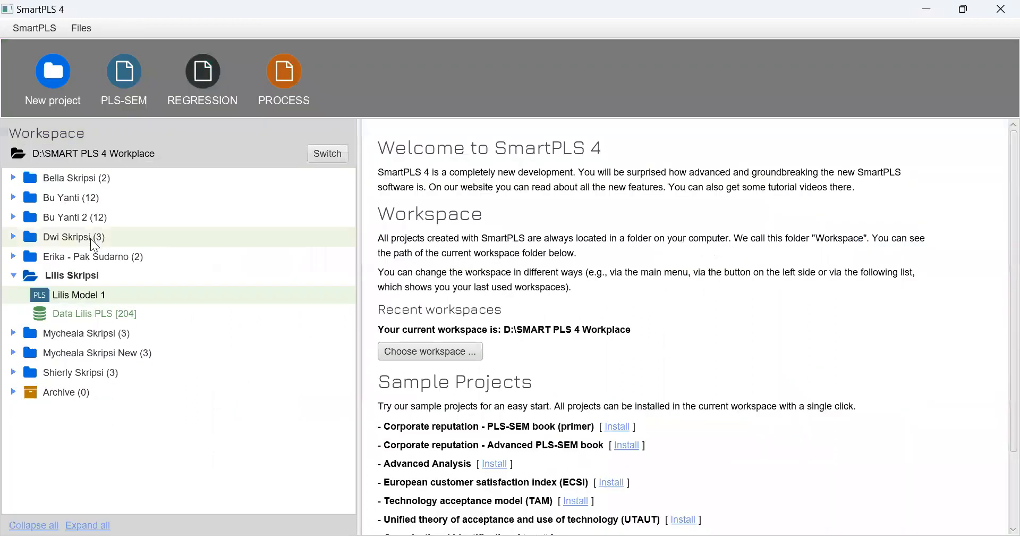
right_click(73, 300)
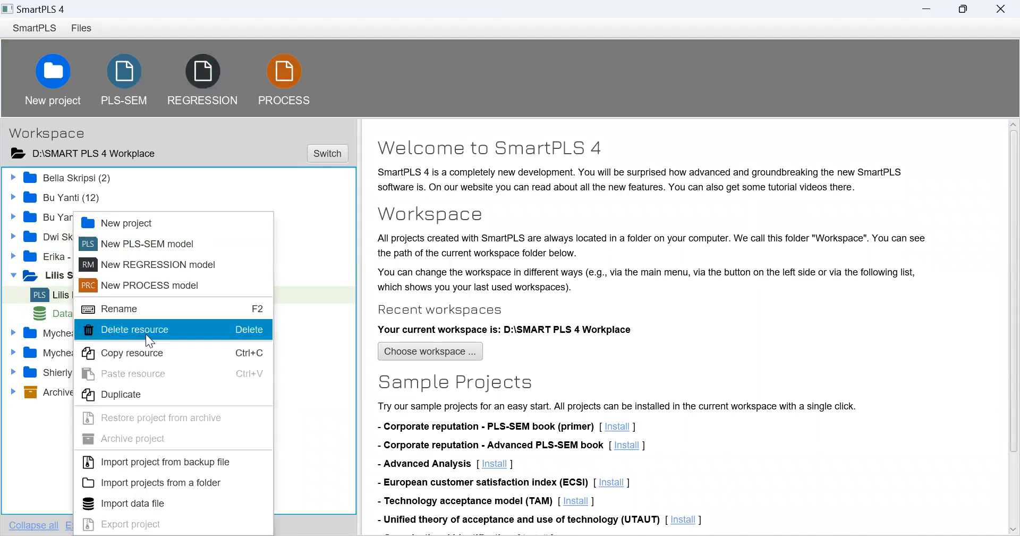
left_click(135, 396)
left_click(462, 263)
type("MO")
key("BackSpace")
key("BackSpace")
key("BackSpace")
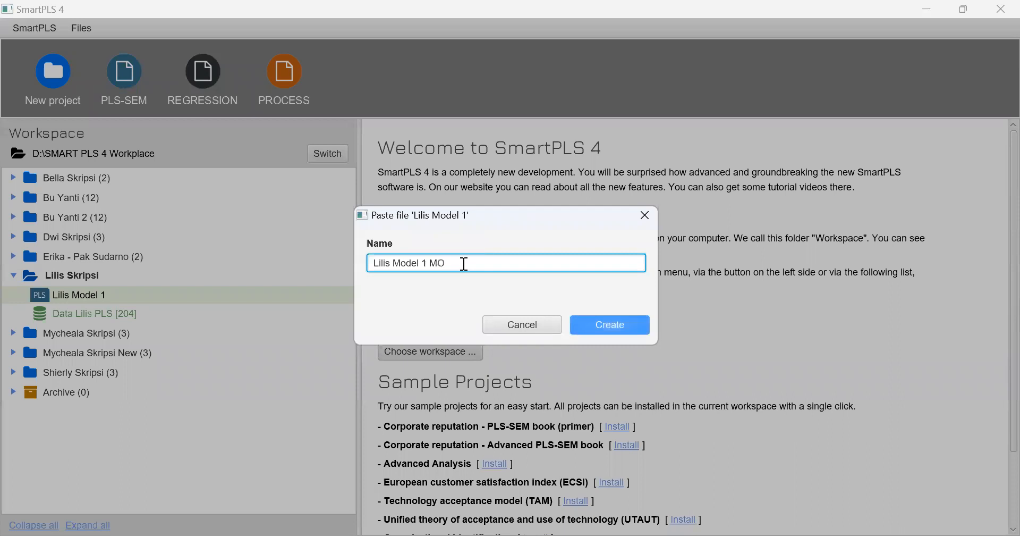
type("Backward Reger")
key("BackSpace")
key("BackSpace")
type("ression")
key("Return")
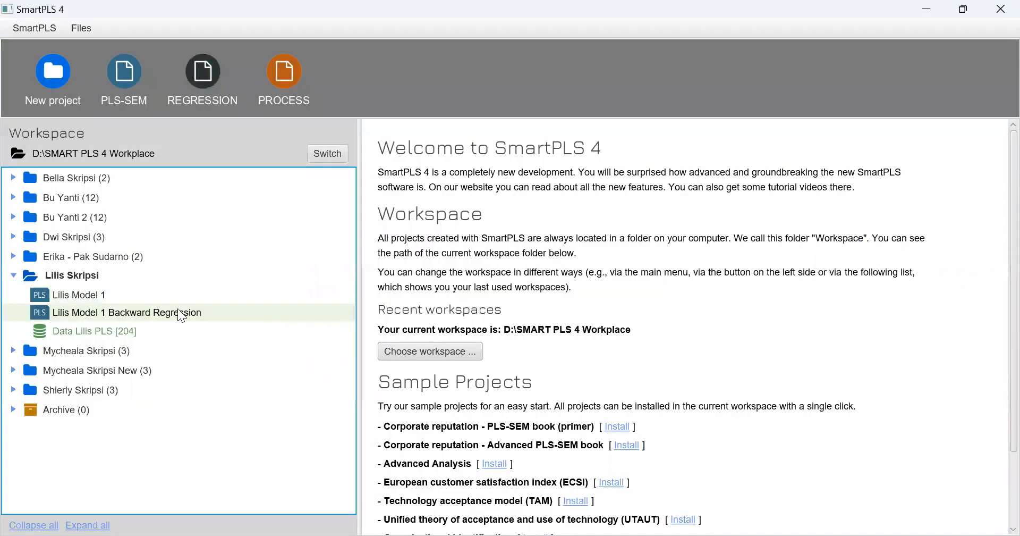
Run bootstrapping on the Backward Regression model and view the path coefficients table in its report
double_click(177, 310)
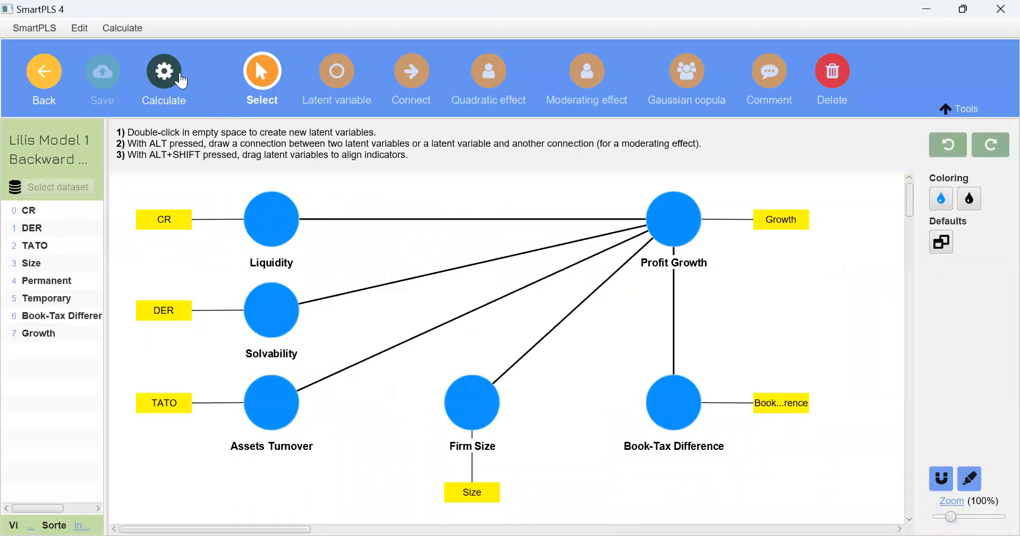
left_click(180, 80)
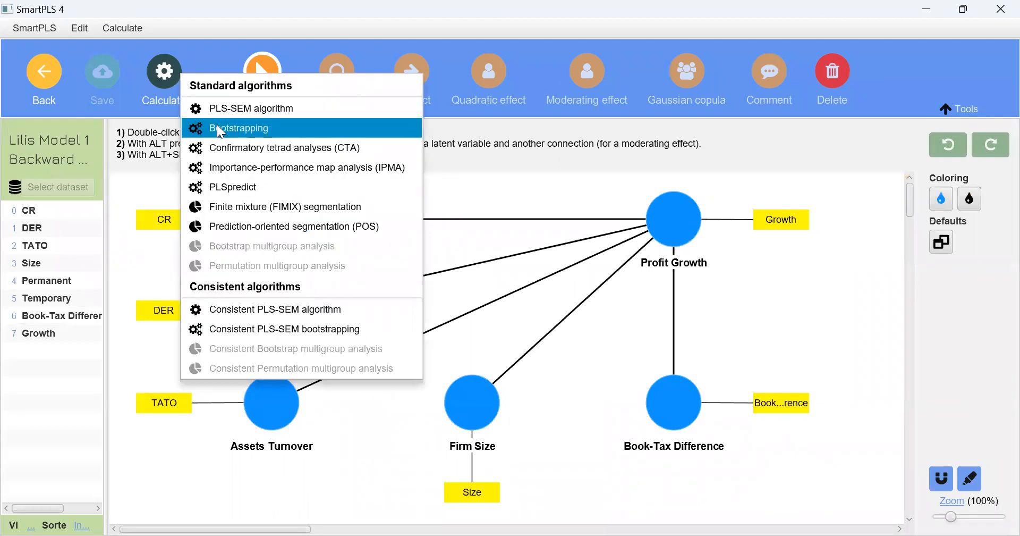
left_click(217, 126)
left_click(643, 518)
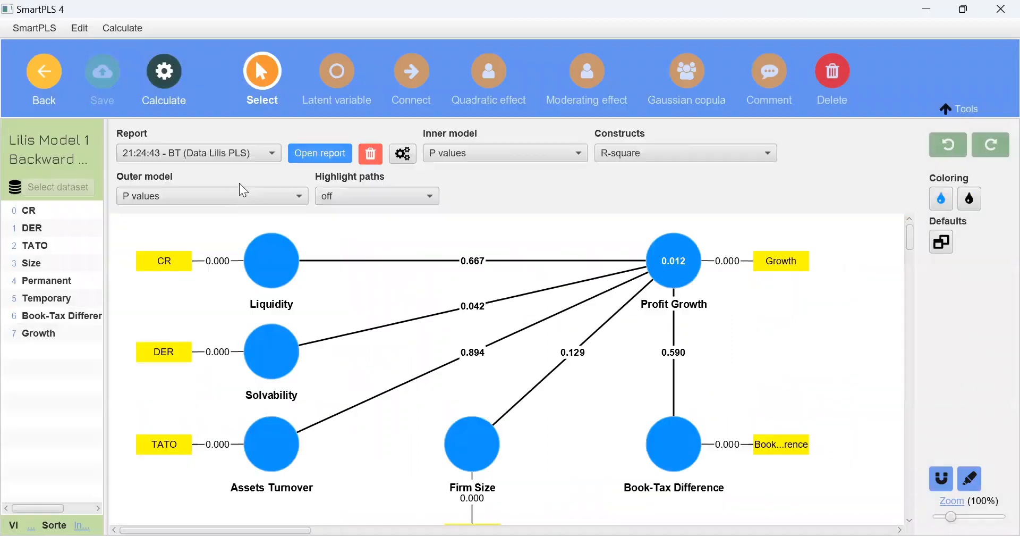
left_click(344, 154)
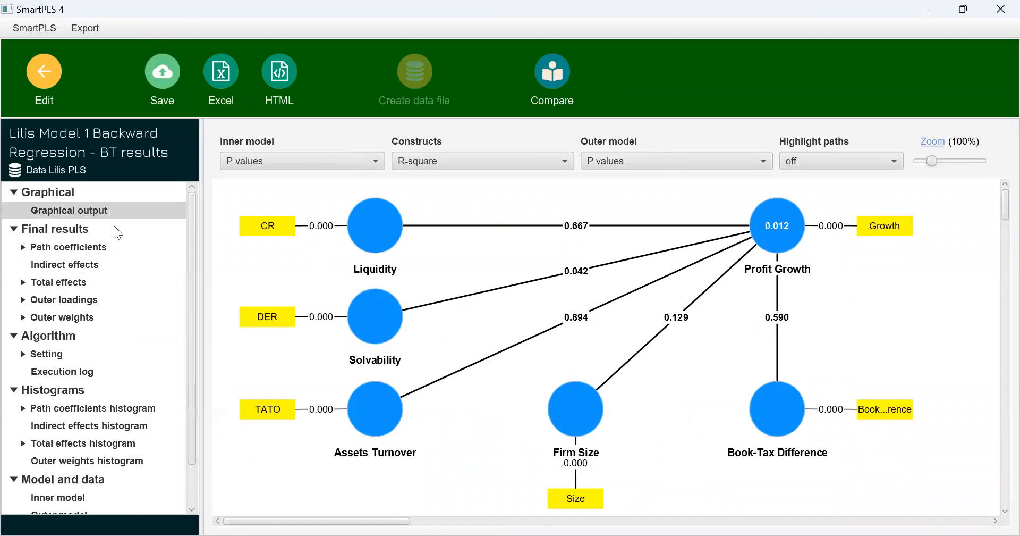
left_click(86, 240)
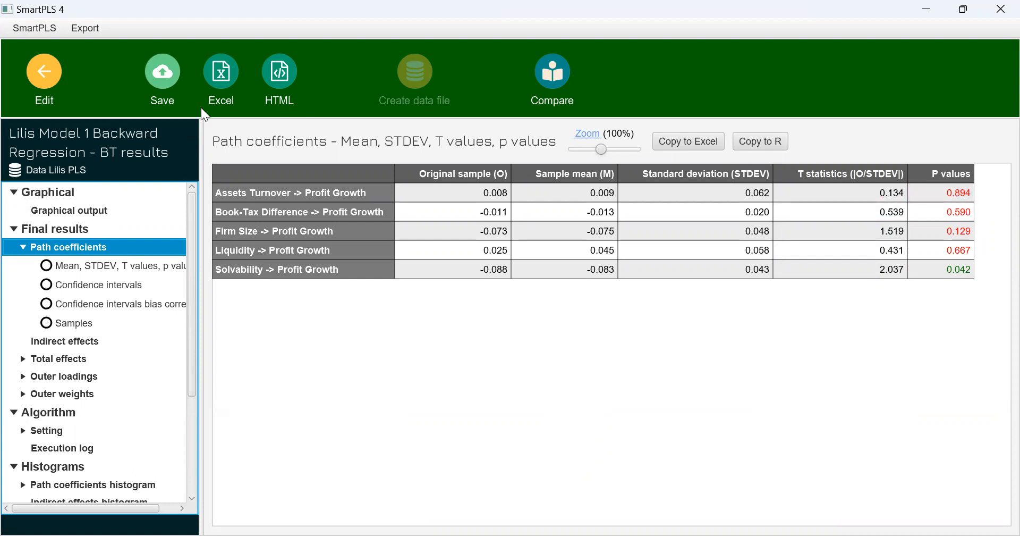
Delete the Assets Turnover construct from the Backward Regression model, and rerun bootstrapping to open the new report
left_click(45, 72)
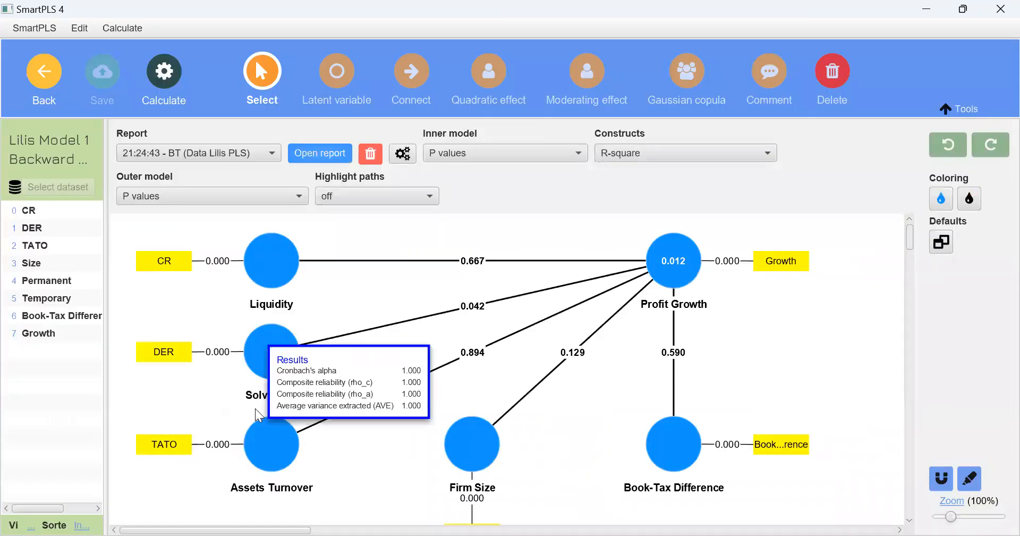
left_click(275, 447)
key("Delete")
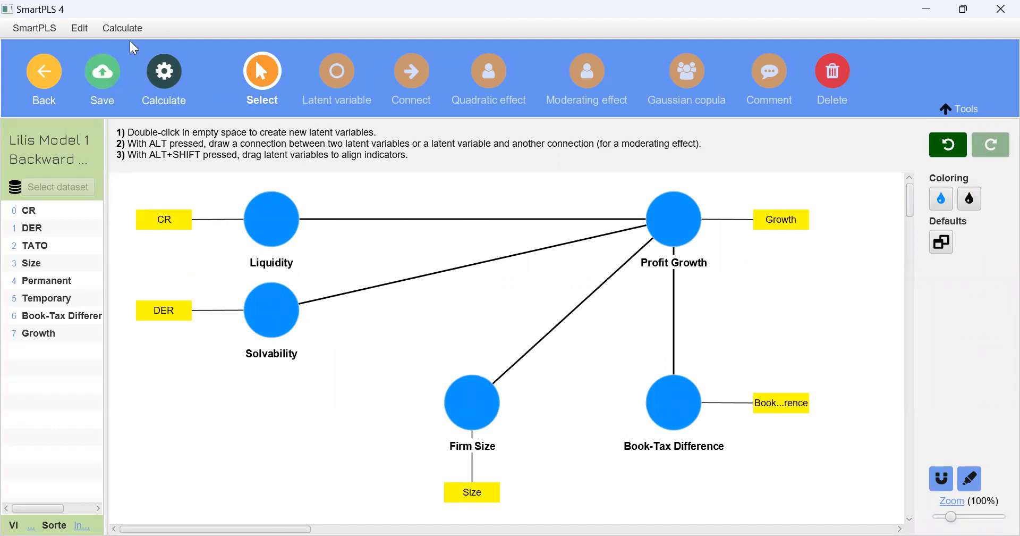
left_click(165, 77)
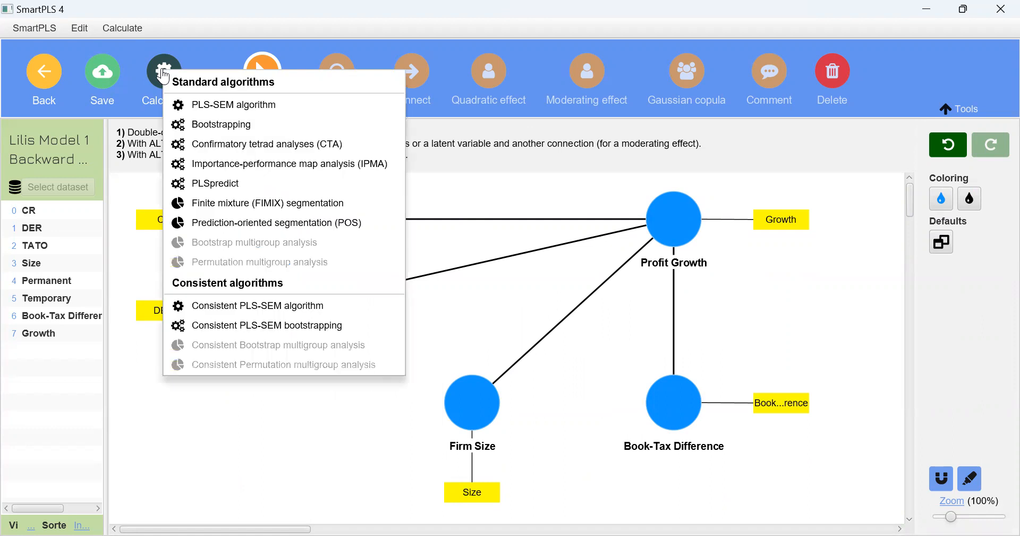
left_click(234, 123)
left_click(626, 518)
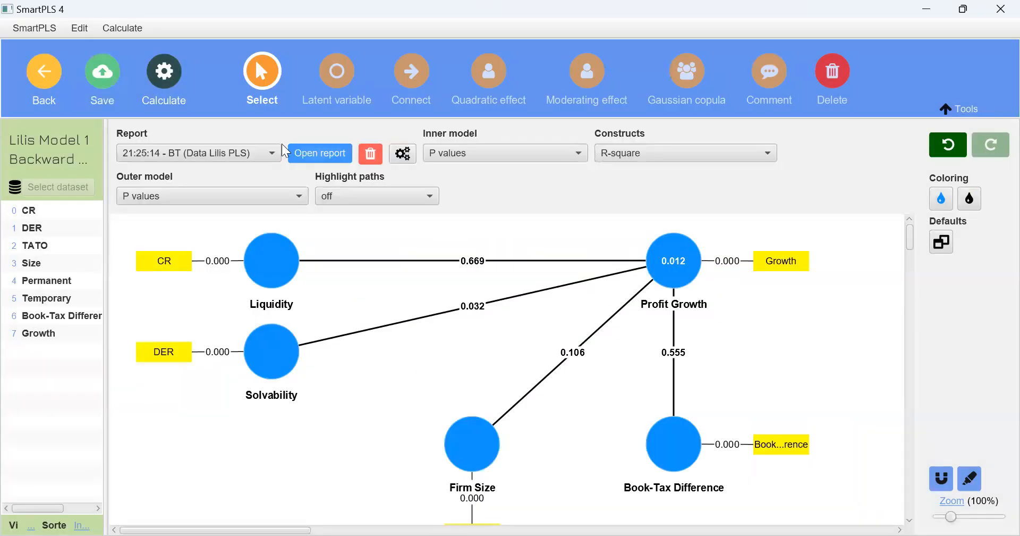
left_click(295, 153)
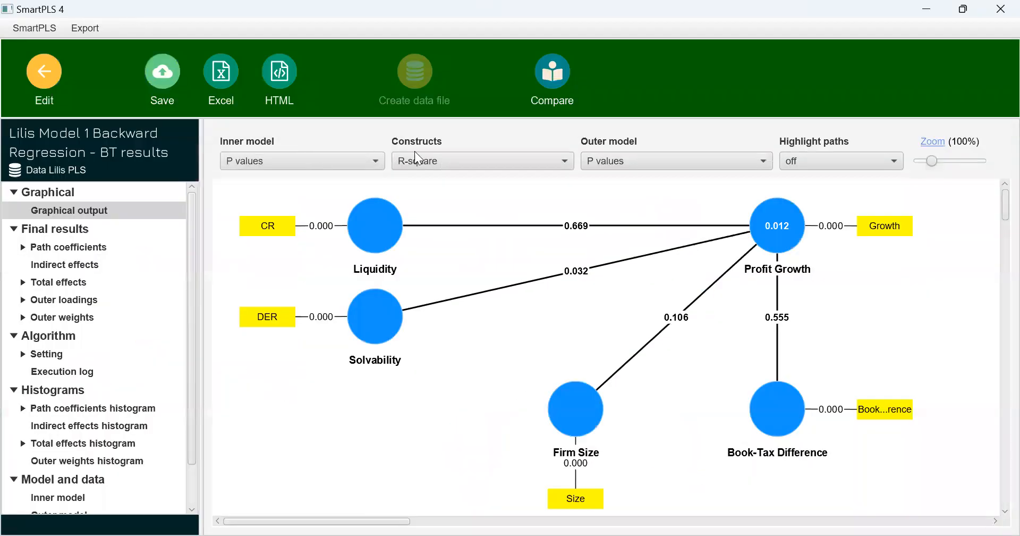
Show R-square adjusted on the constructs in the report without Assets Turnover, and check the p values in the path coefficients table
left_click(430, 157)
left_click(445, 291)
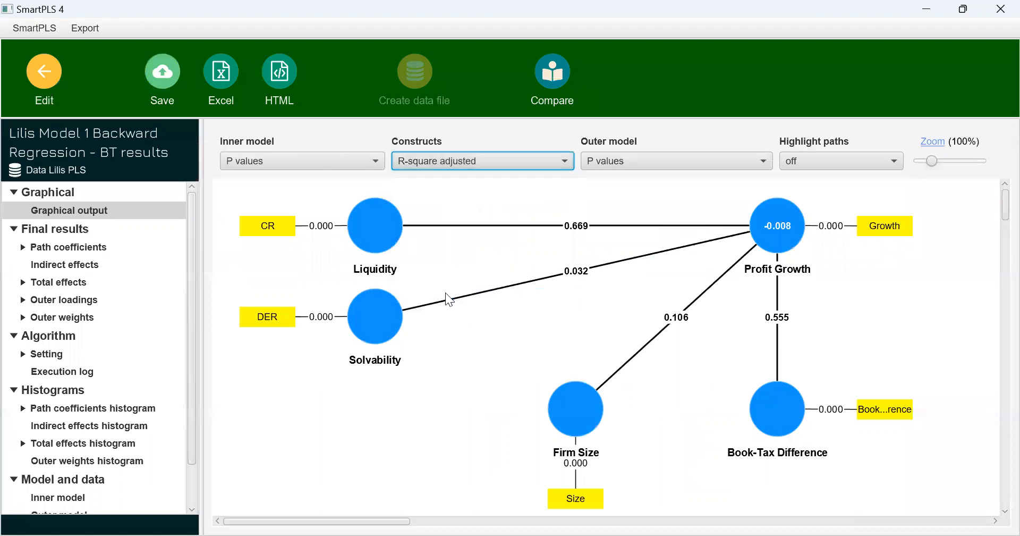
mouse_move(787, 237)
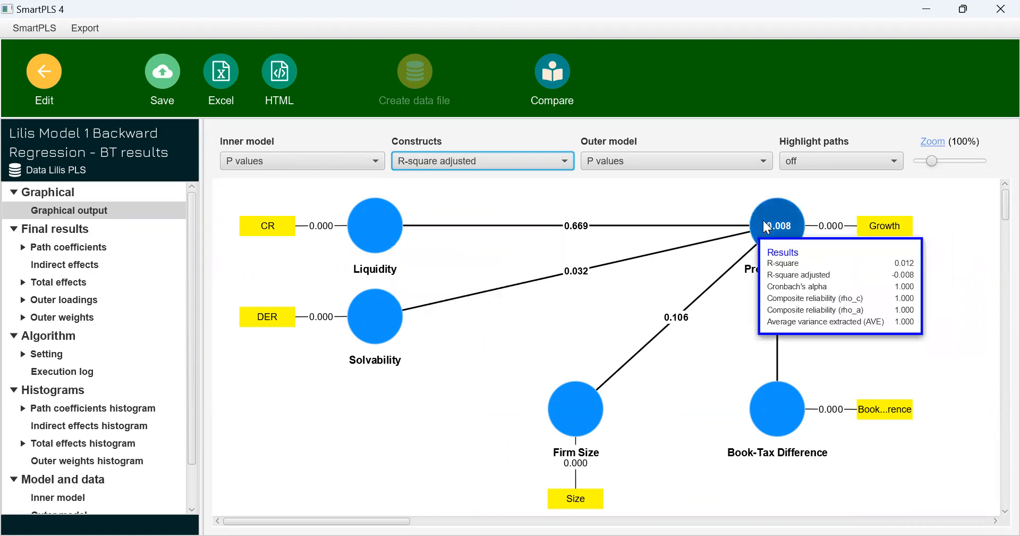
left_click(92, 247)
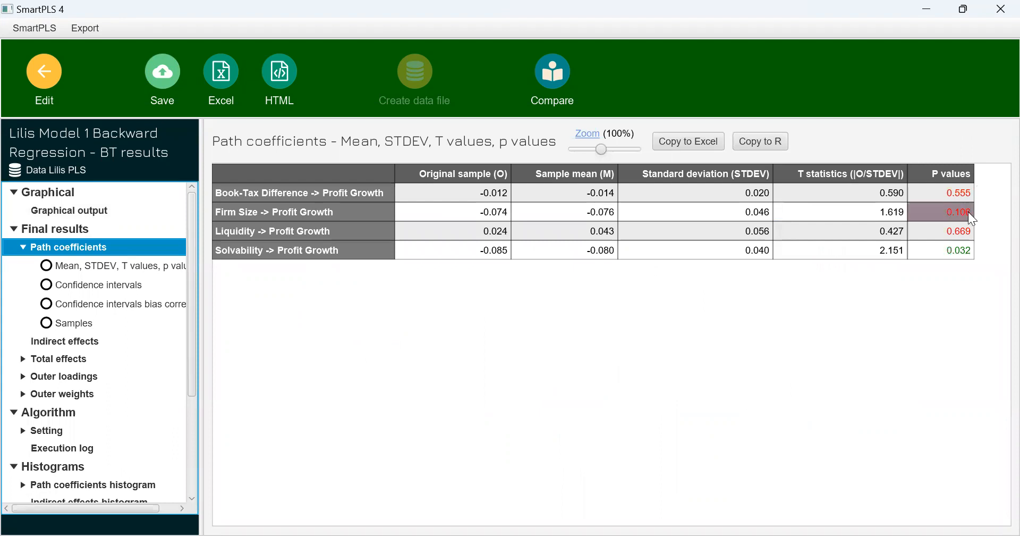
Delete the Liquidity construct from the Backward Regression model, and rerun bootstrapping to open the new report
left_click(44, 75)
mouse_move(284, 285)
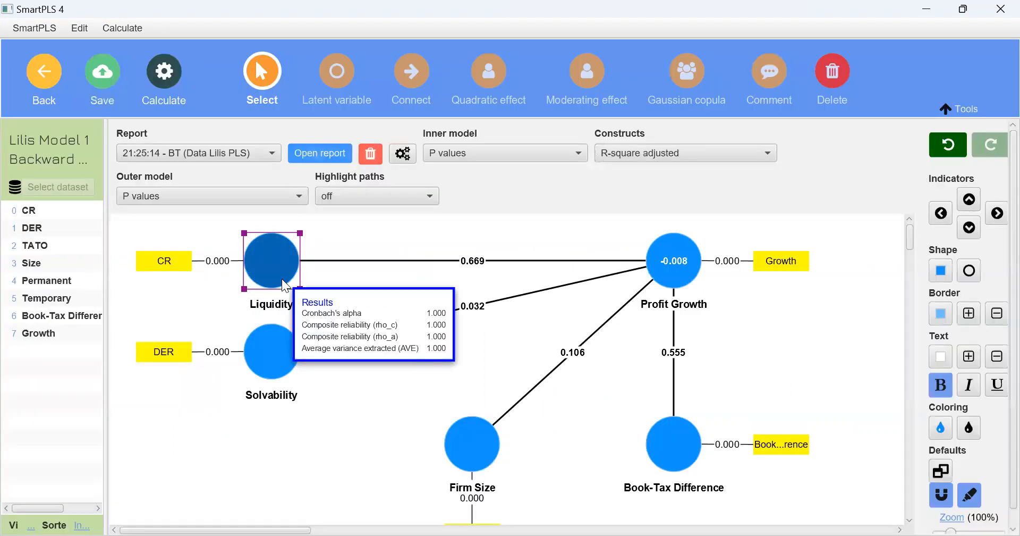
key("Delete")
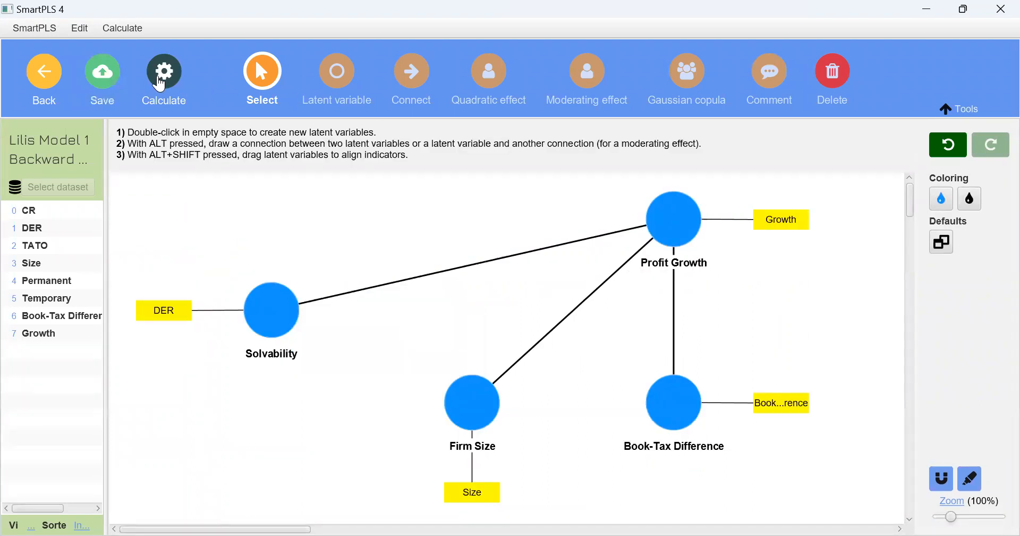
left_click(161, 82)
left_click(206, 129)
left_click(585, 521)
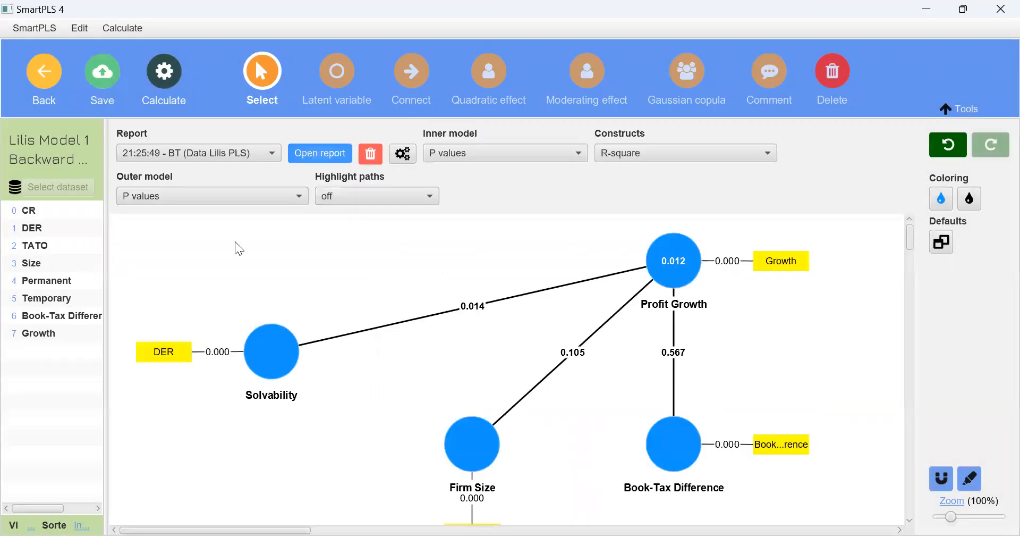
left_click(342, 154)
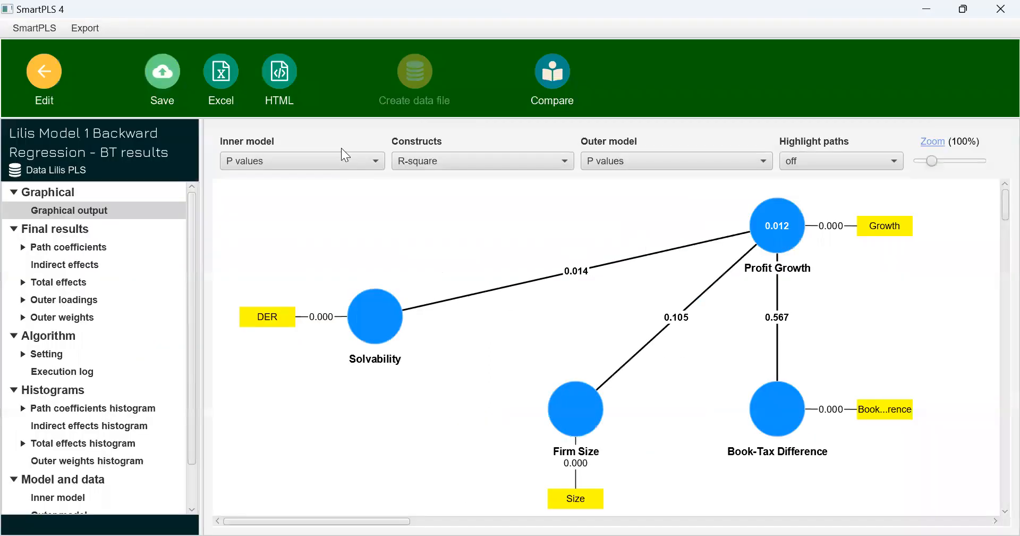
Show R-square adjusted on the constructs in the report without Liquidity, and inspect the results of Profit Growth
left_click(614, 160)
left_click(531, 162)
left_click(531, 161)
left_click(472, 288)
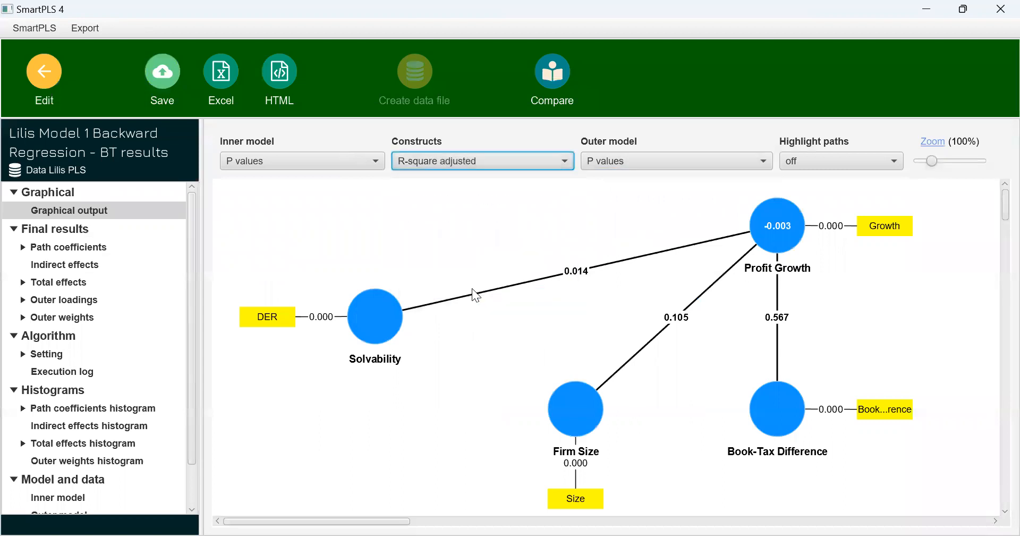
mouse_move(759, 245)
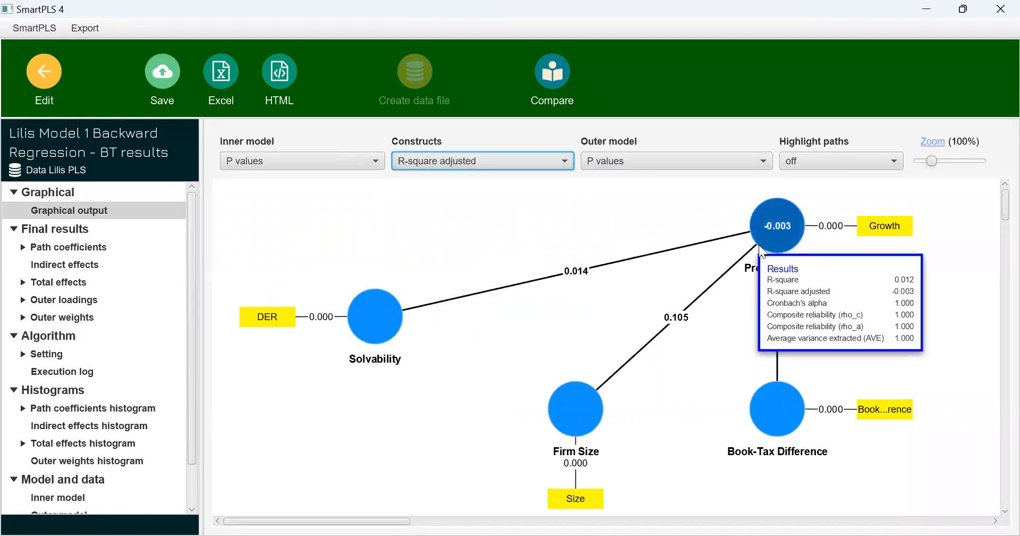
Check the p values in the path coefficients table, and delete the Book-Tax Difference construct from the Backward Regression model
left_click(49, 247)
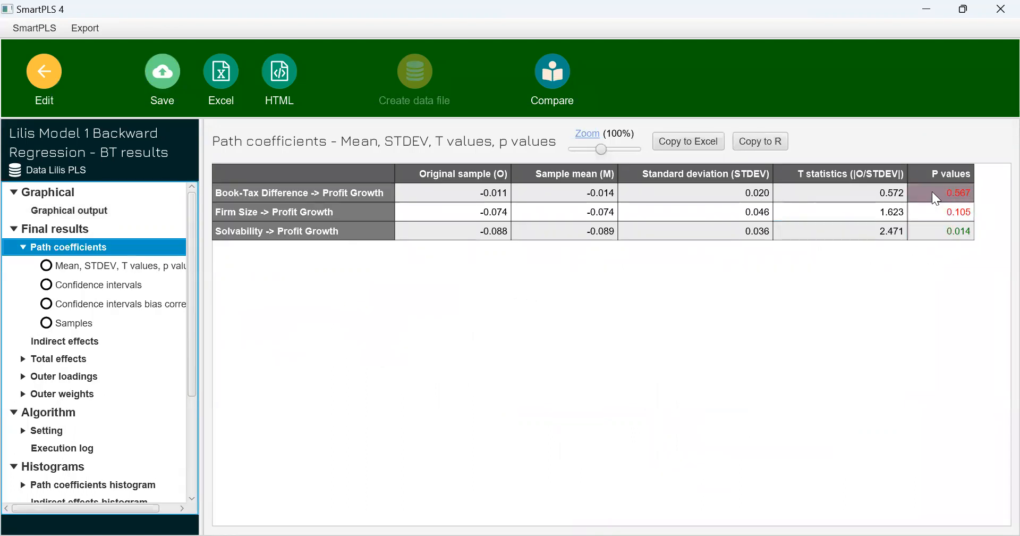
left_click(54, 74)
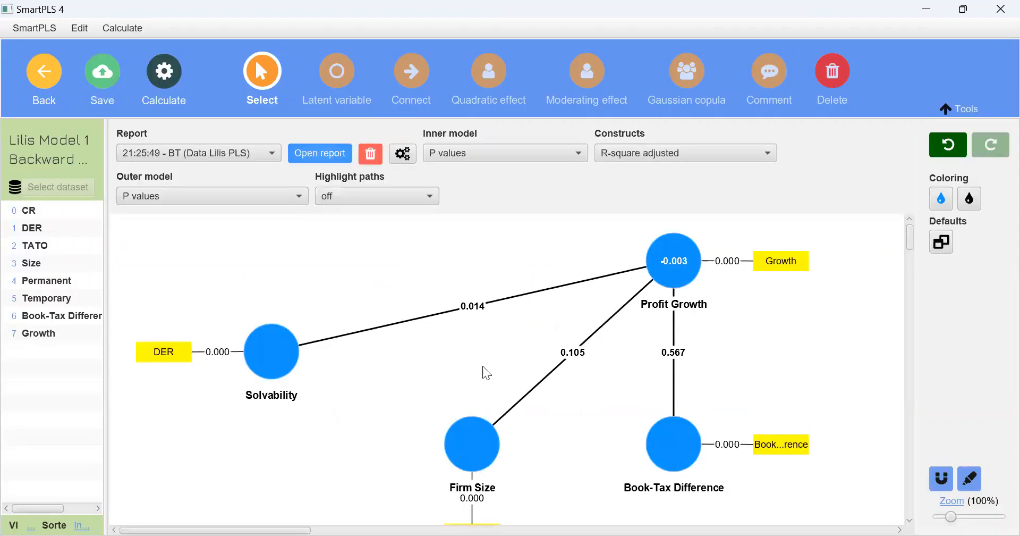
left_click(675, 458)
key("Delete")
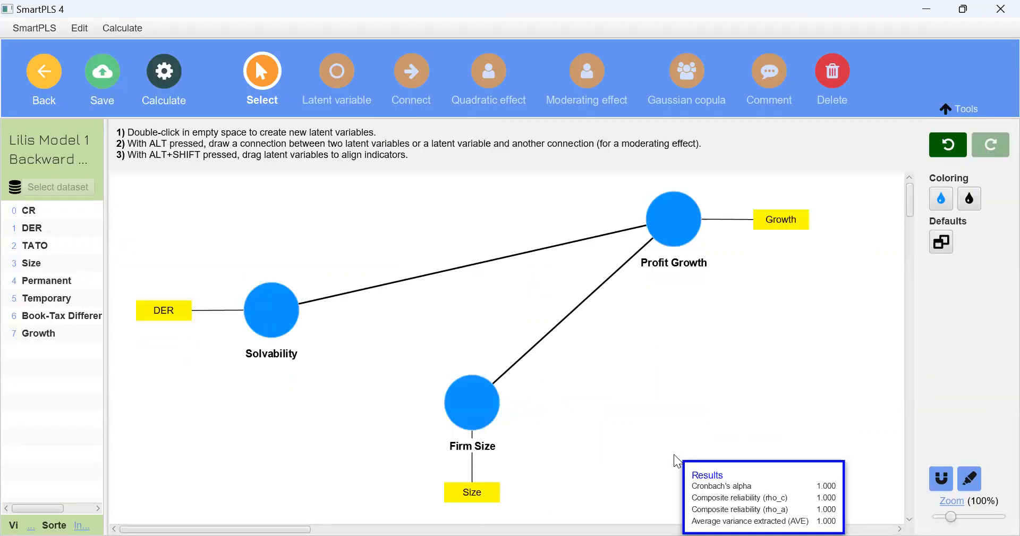
Rerun bootstrapping on the model without Book-Tax Difference, and open the new report
left_click(174, 87)
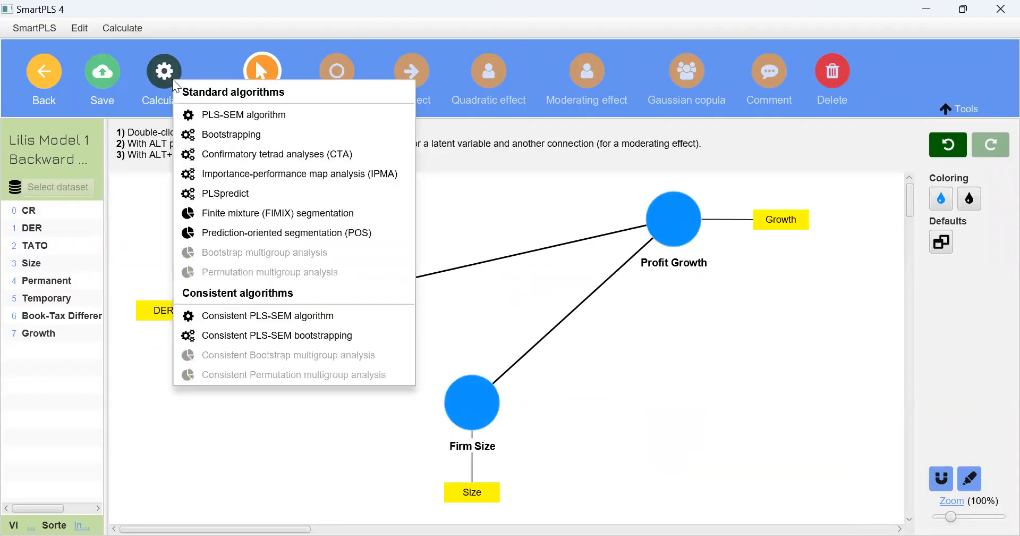
left_click(231, 137)
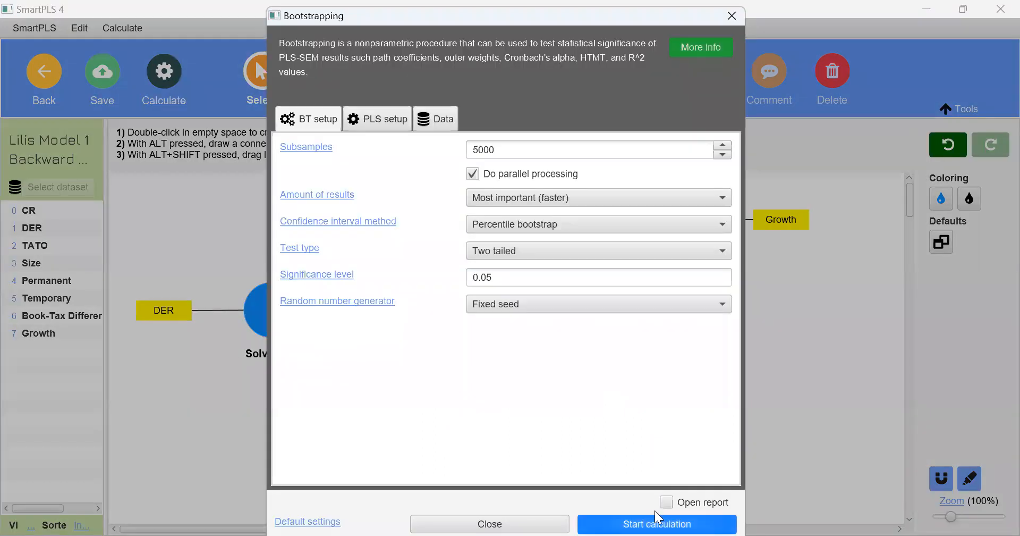
left_click(654, 521)
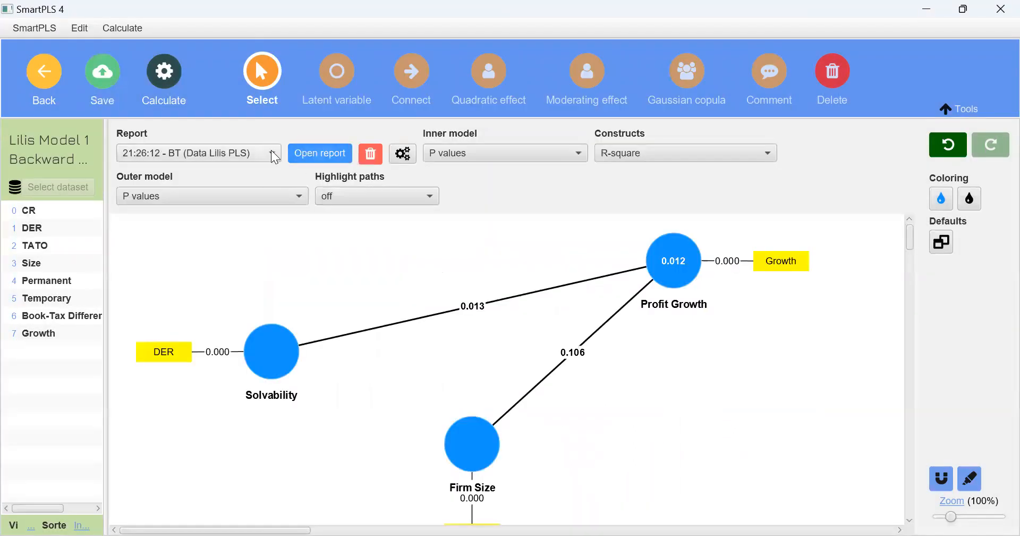
left_click(307, 157)
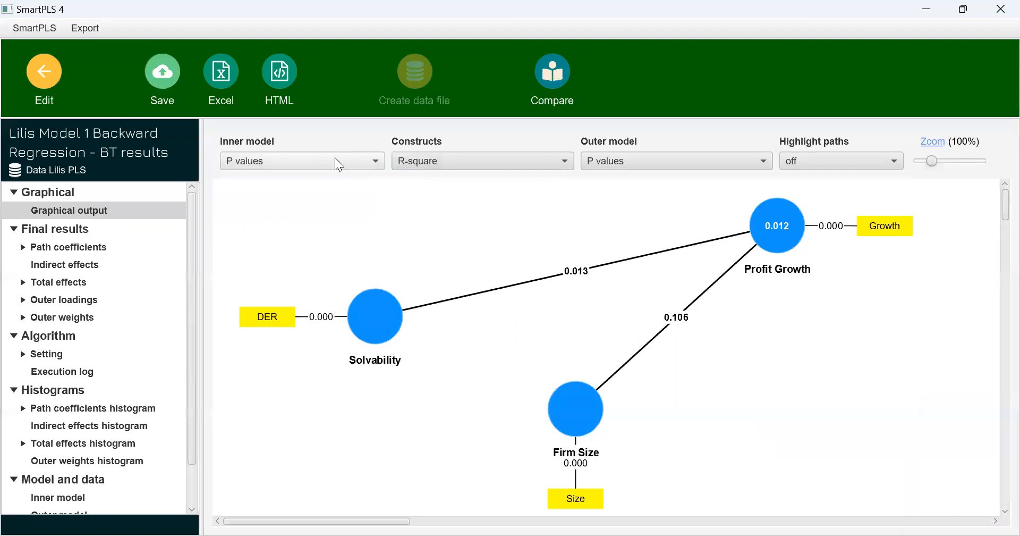
Compare R-square adjusted with R-square on the constructs in the bootstrapping report, and check the p values in the path coefficients table
left_click(433, 165)
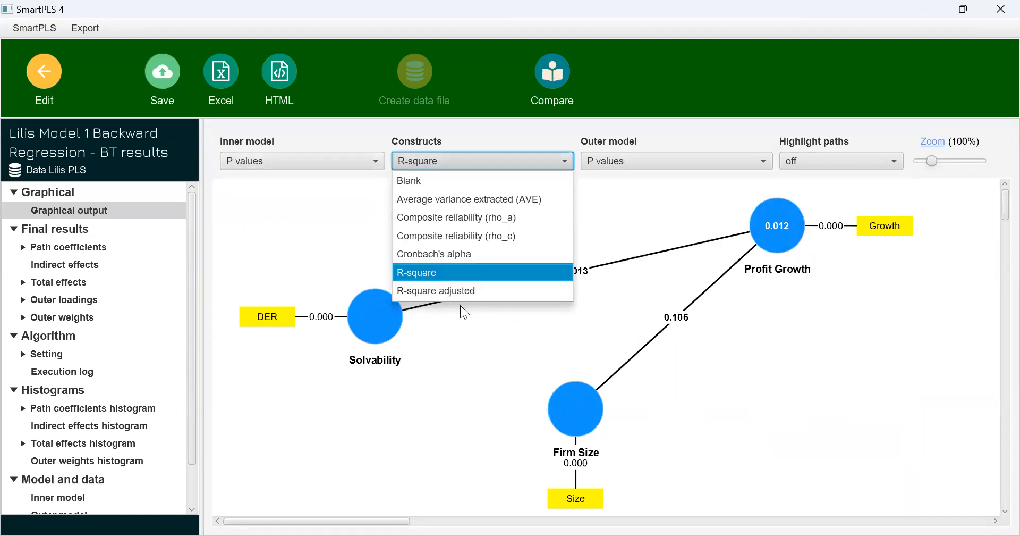
left_click(456, 291)
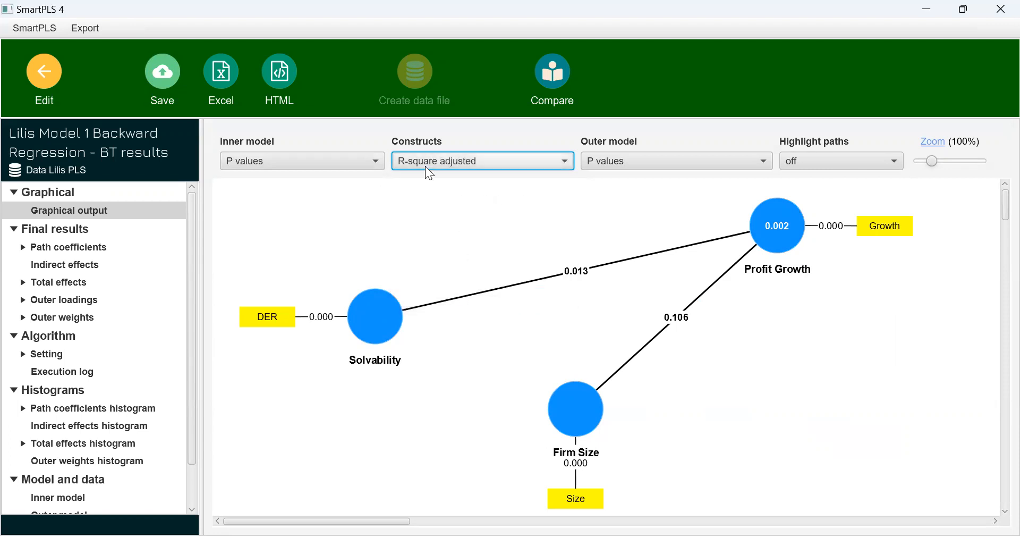
left_click(426, 165)
left_click(439, 272)
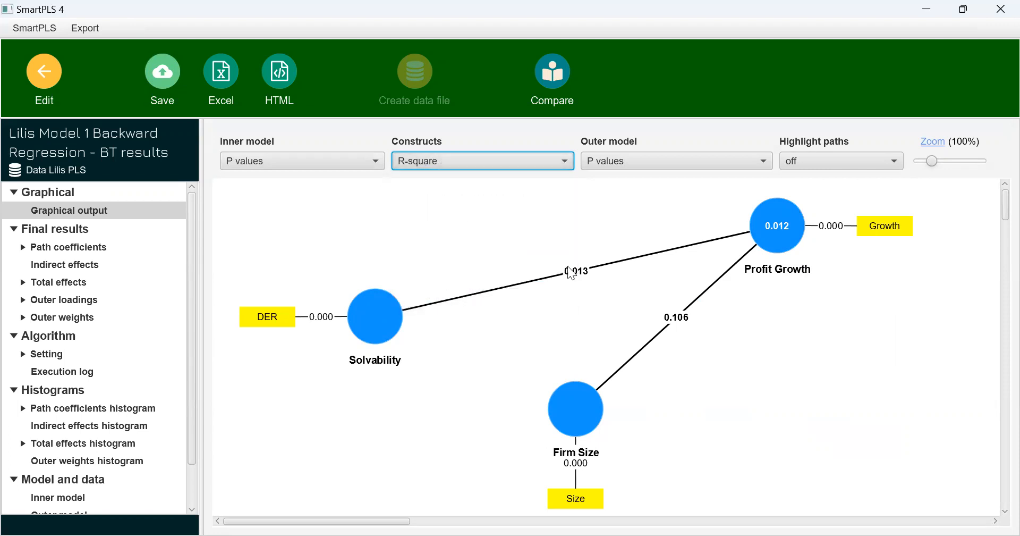
left_click(120, 243)
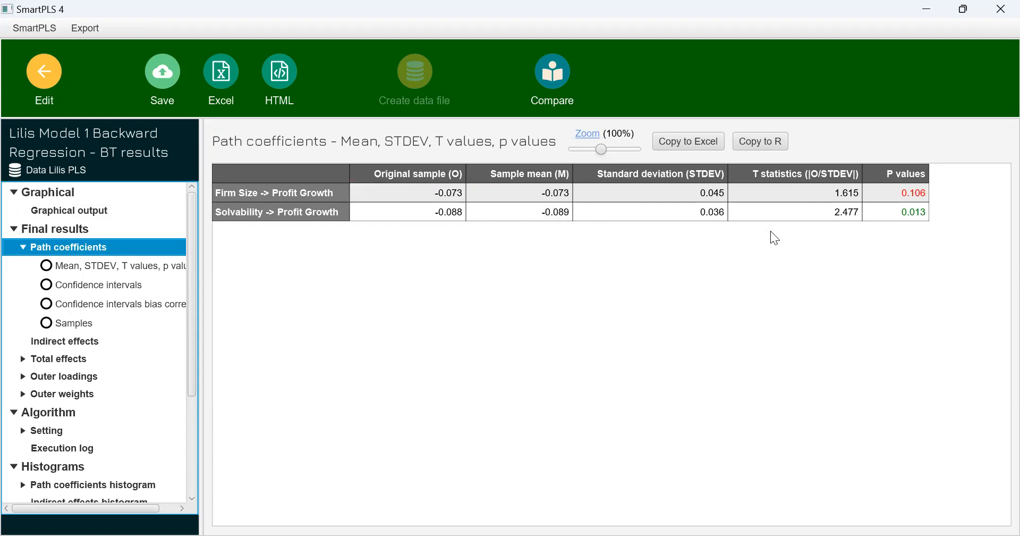
Run the PLS-SEM algorithm on the reduced Backward Regression model, and open its report
left_click(43, 87)
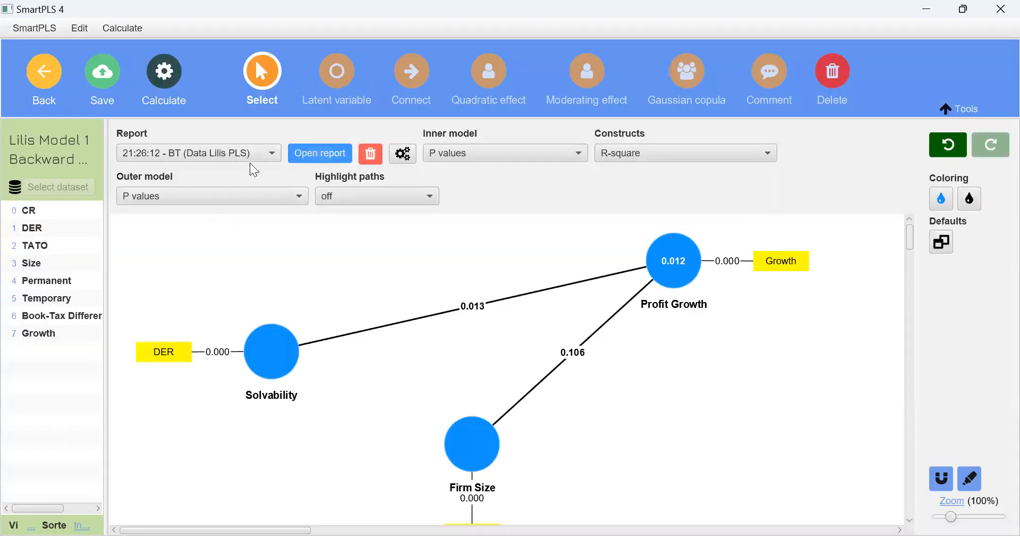
left_click(236, 156)
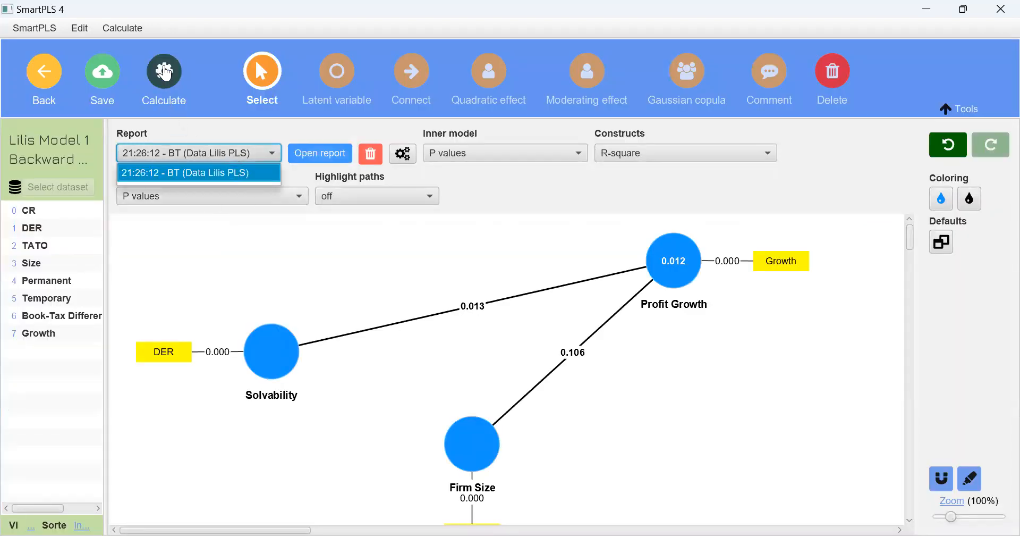
left_click(167, 71)
left_click(201, 105)
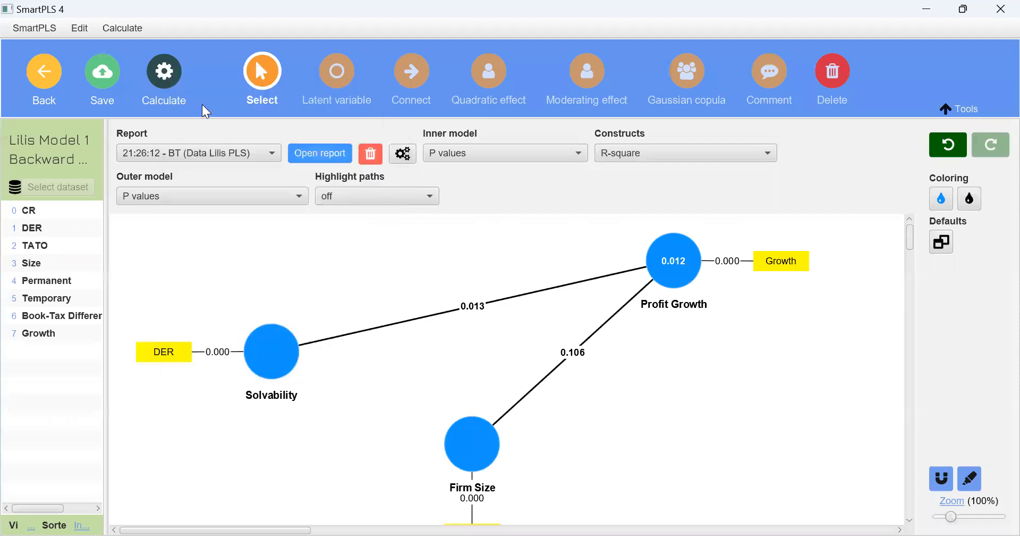
left_click(654, 517)
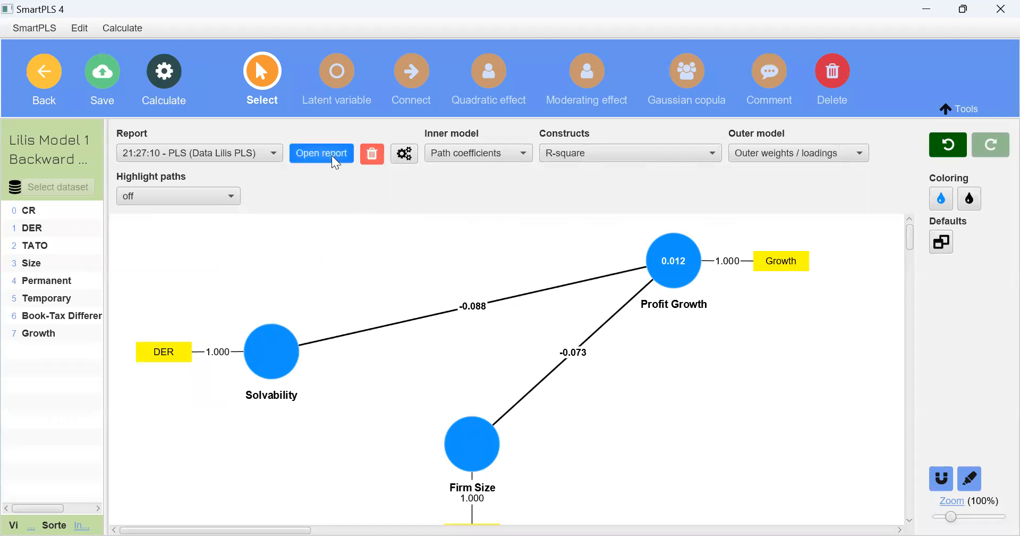
left_click(335, 160)
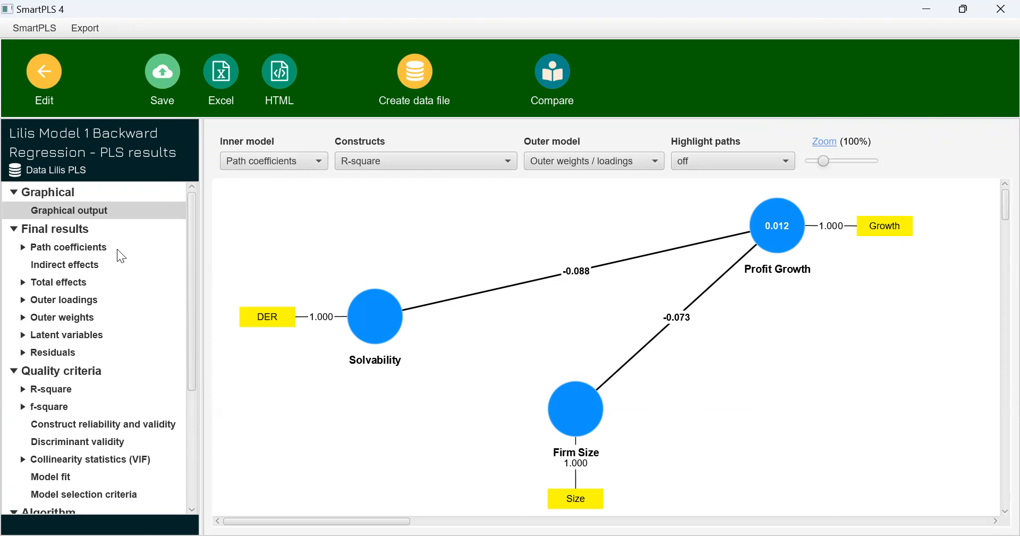
Examine the inner model VIF, f-square, reliability, discriminant validity and path coefficients in the PLS report, ending on the graphical output
left_click(85, 465)
left_click(82, 414)
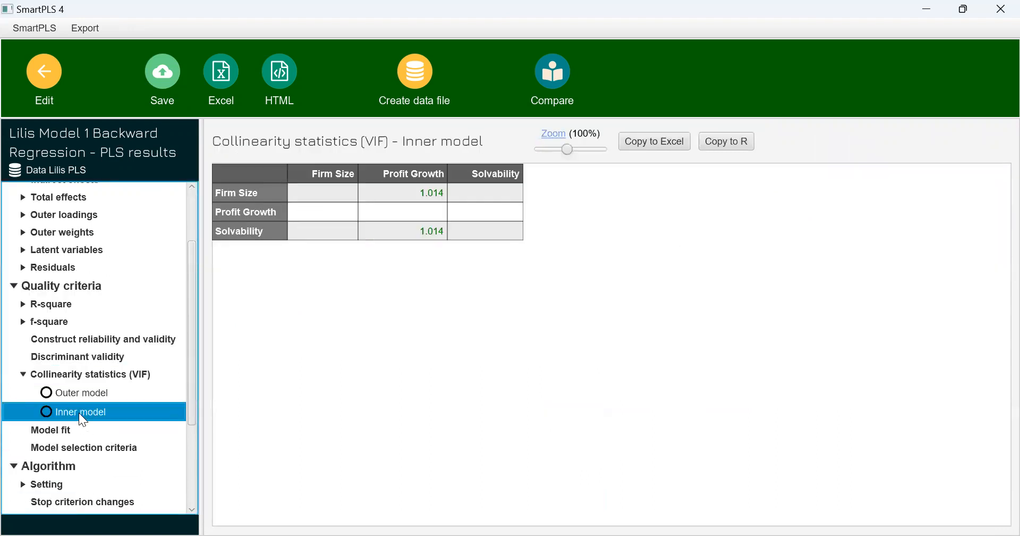
scroll(15, 383, "up", 3)
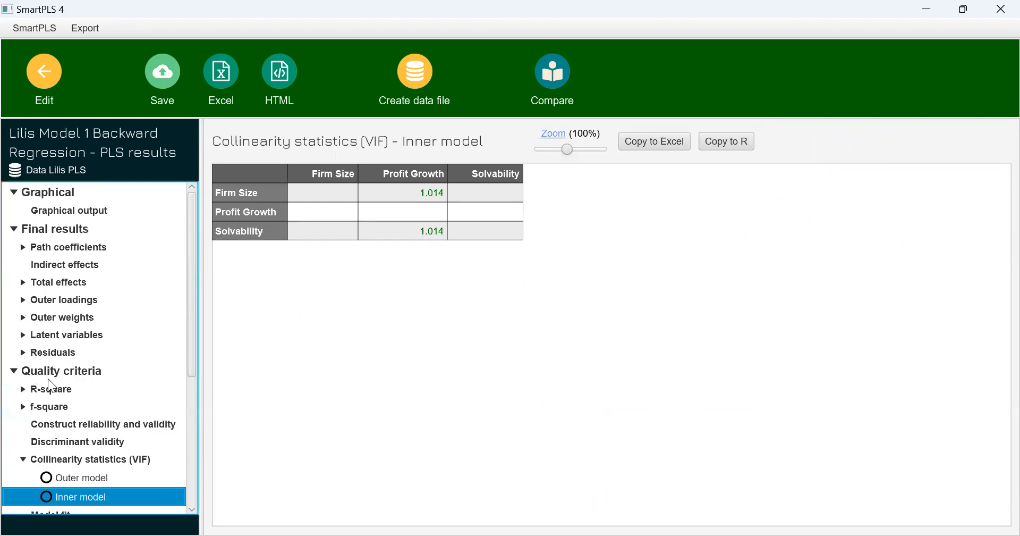
left_click(57, 407)
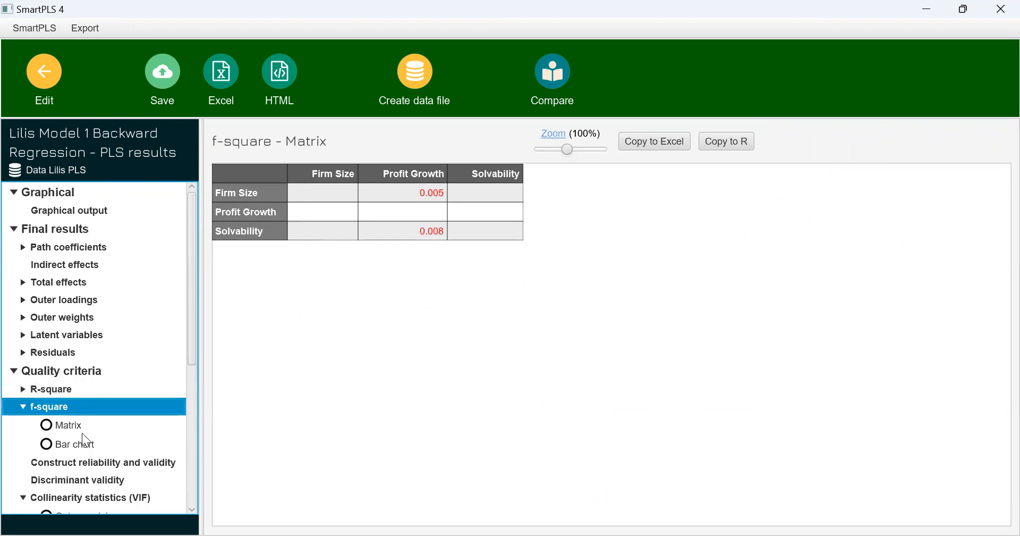
left_click(83, 465)
left_click(83, 480)
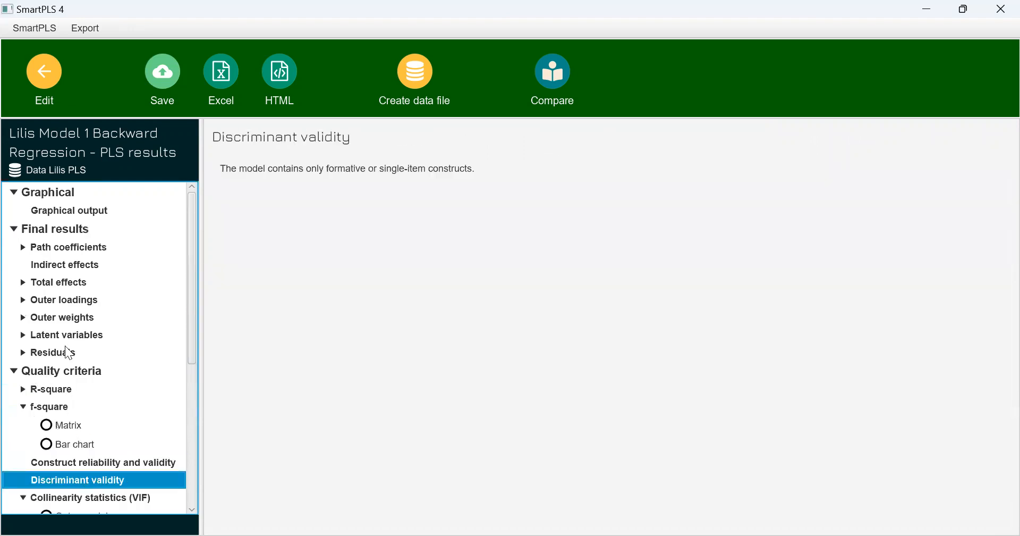
left_click(87, 246)
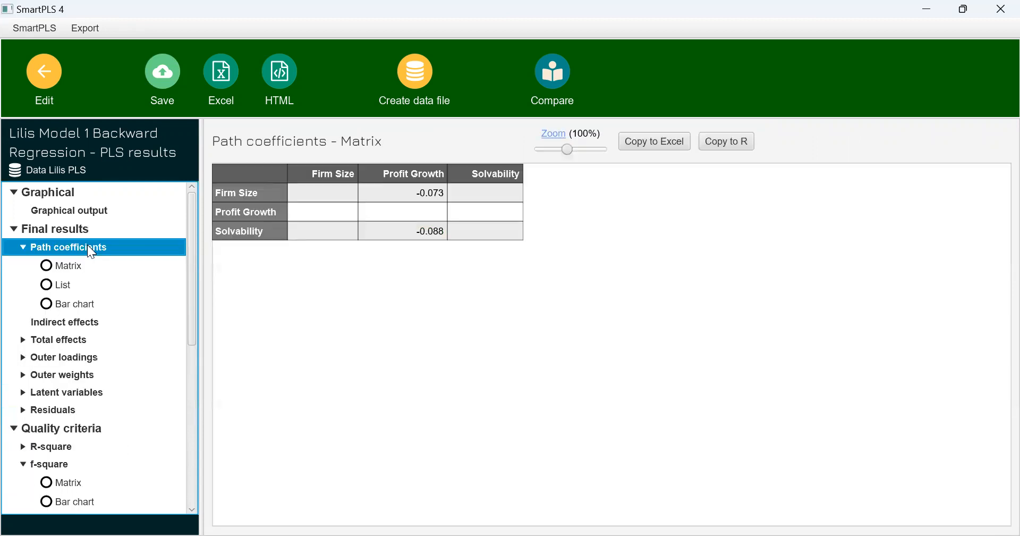
left_click(101, 213)
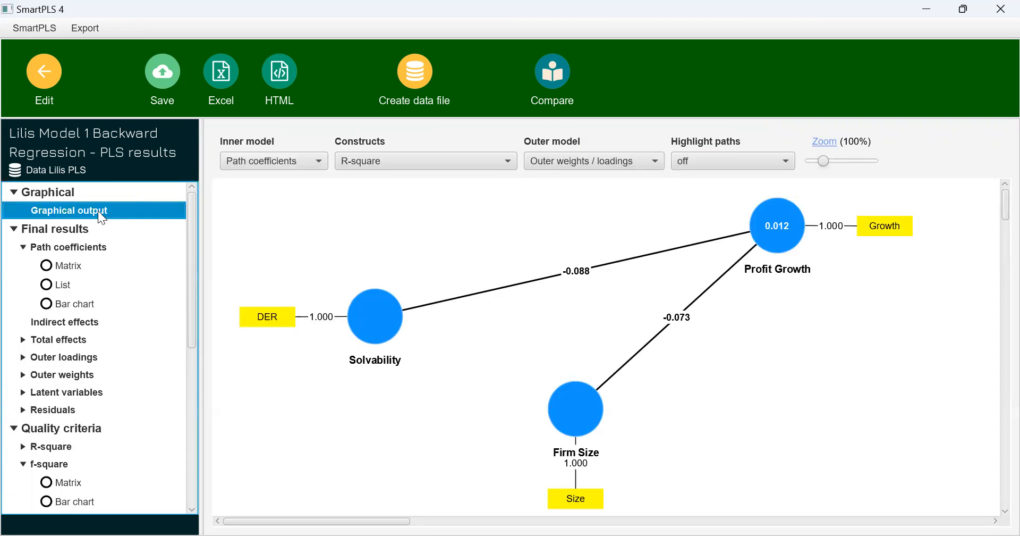
Export the PLS report to Excel with the model image as "Lilis Model 1 Backward Regression Algorithm 9 Des 22"
left_click(230, 84)
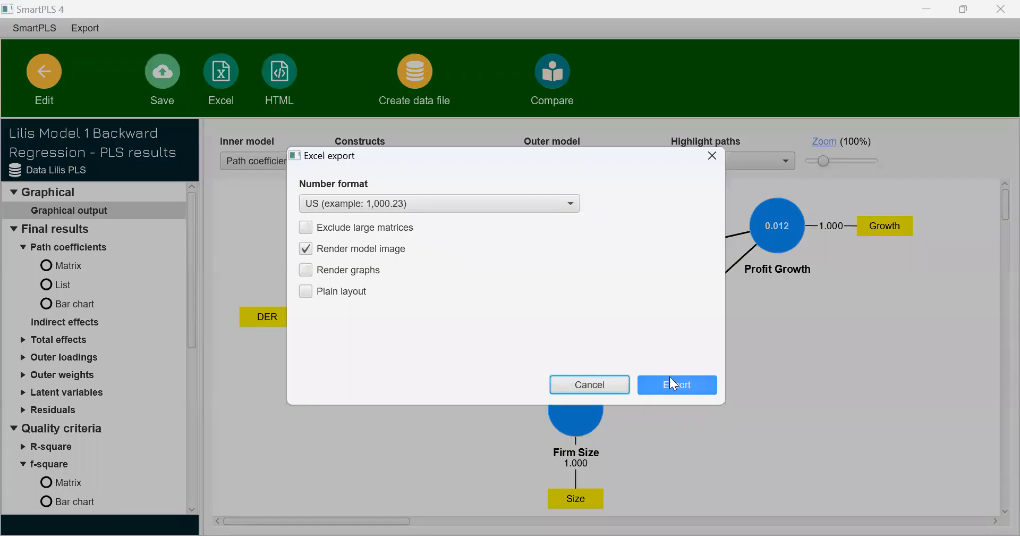
left_click(679, 383)
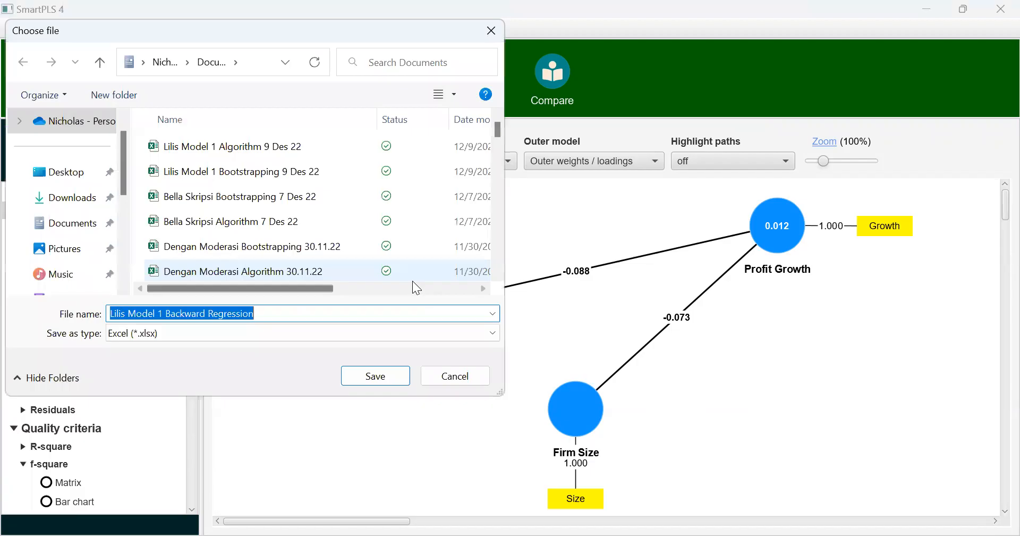
key("End")
type("Al")
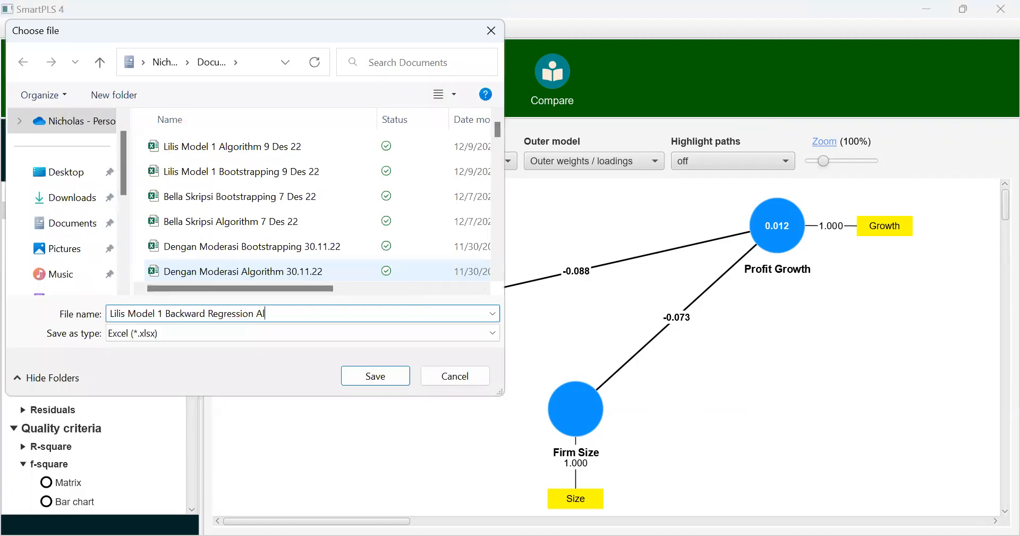
type("gorithm 9 Des 22")
left_click(392, 377)
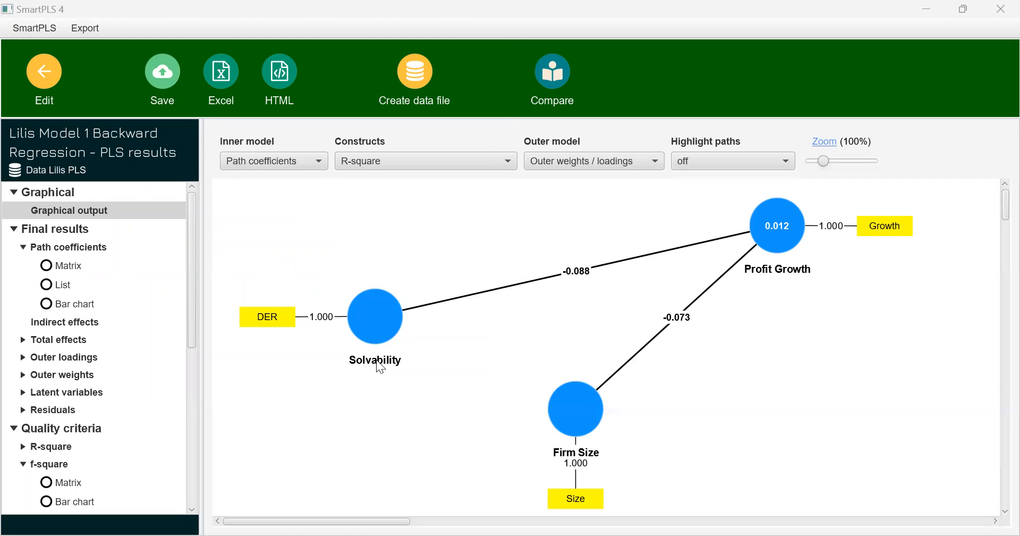
left_click(423, 102)
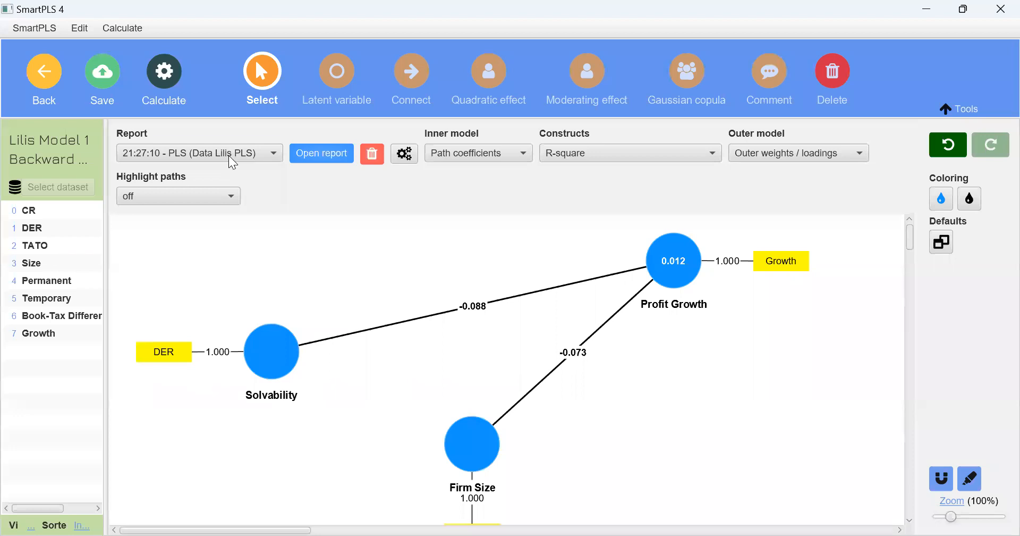
Run bootstrapping again on the Backward Regression model with Solvability and Firm Size, and open the resulting report
left_click(194, 152)
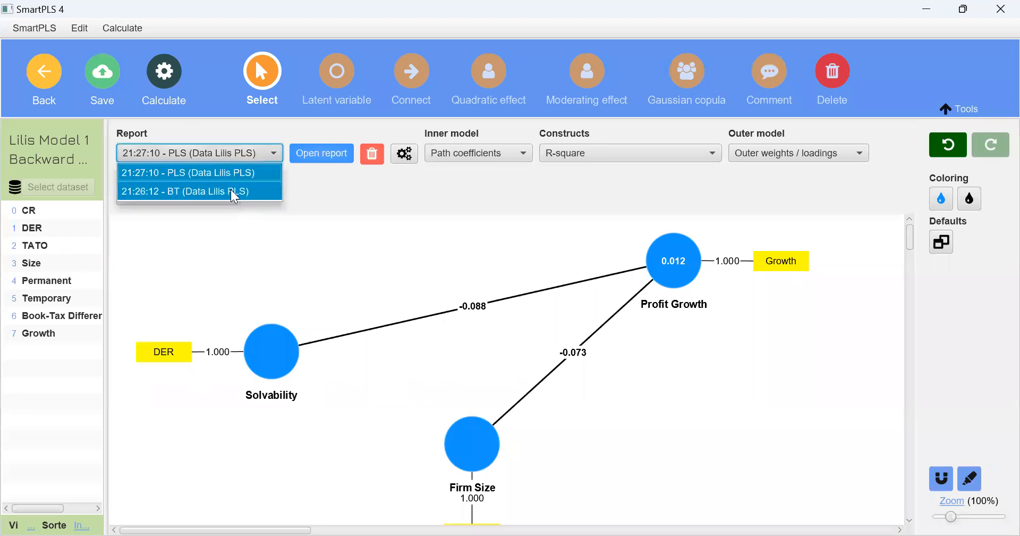
left_click(159, 82)
left_click(159, 82)
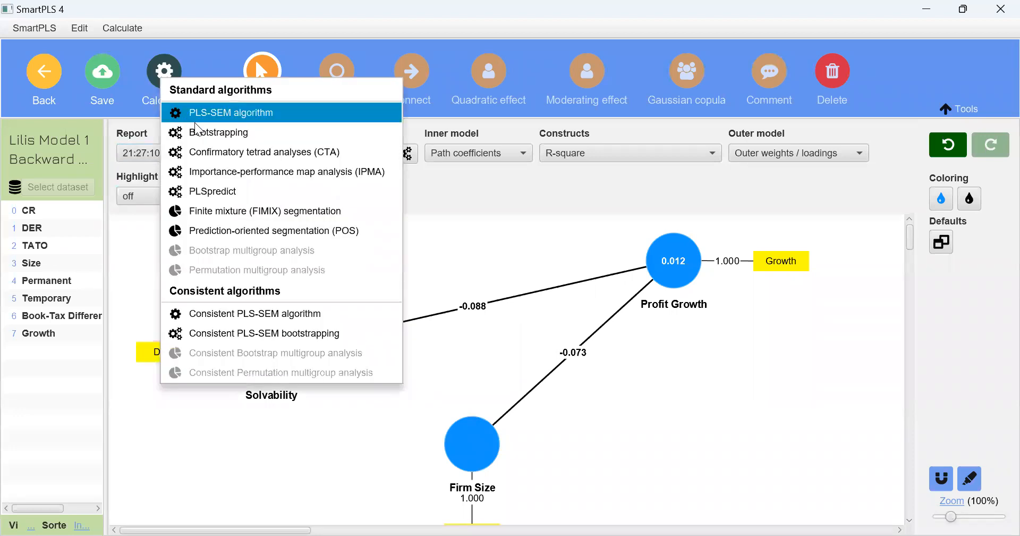
left_click(197, 132)
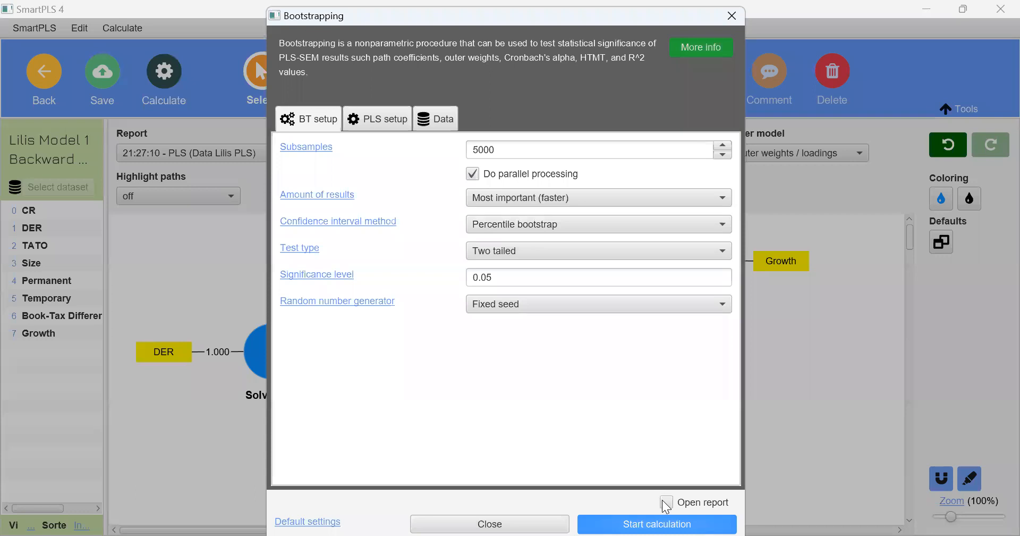
left_click(655, 522)
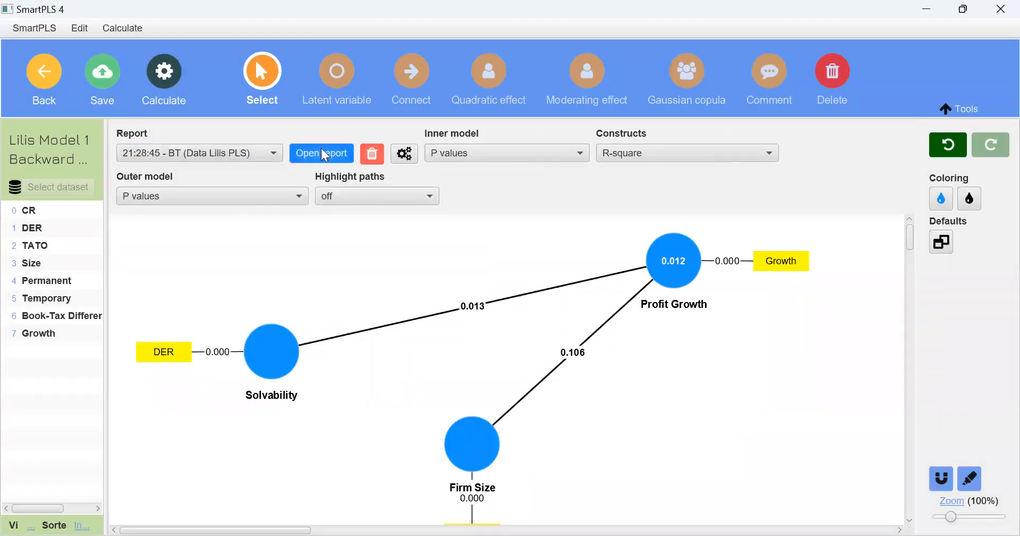
left_click(300, 157)
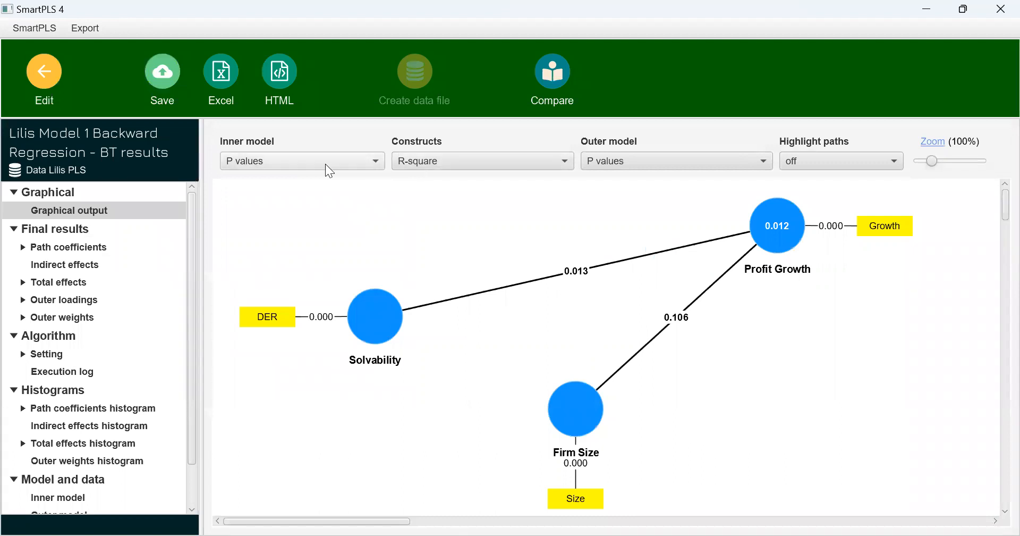
Show path coefficients and p values on the inner model of the bootstrapping report, and check the path coefficients table
left_click(325, 163)
left_click(327, 231)
mouse_move(602, 385)
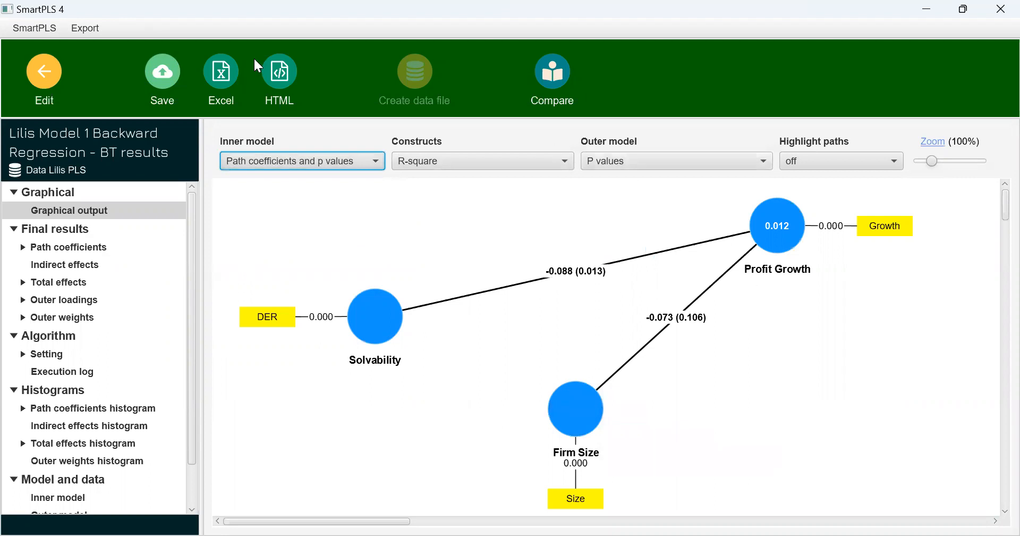
left_click(111, 236)
left_click(105, 246)
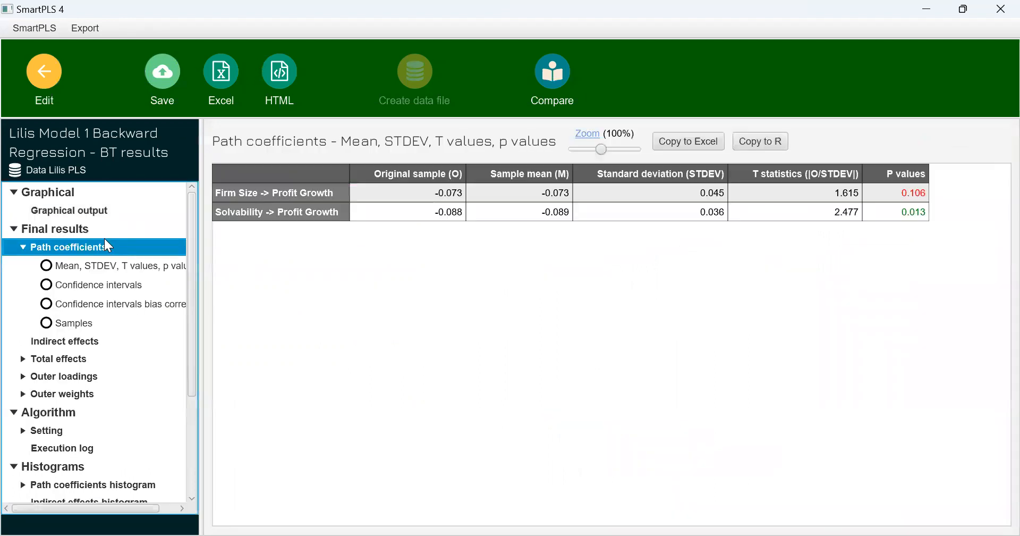
Export the bootstrapping report to Excel with the model image as "Lilis Model 1 Backward Regression Bootstrapping 9 Des 22"
left_click(112, 209)
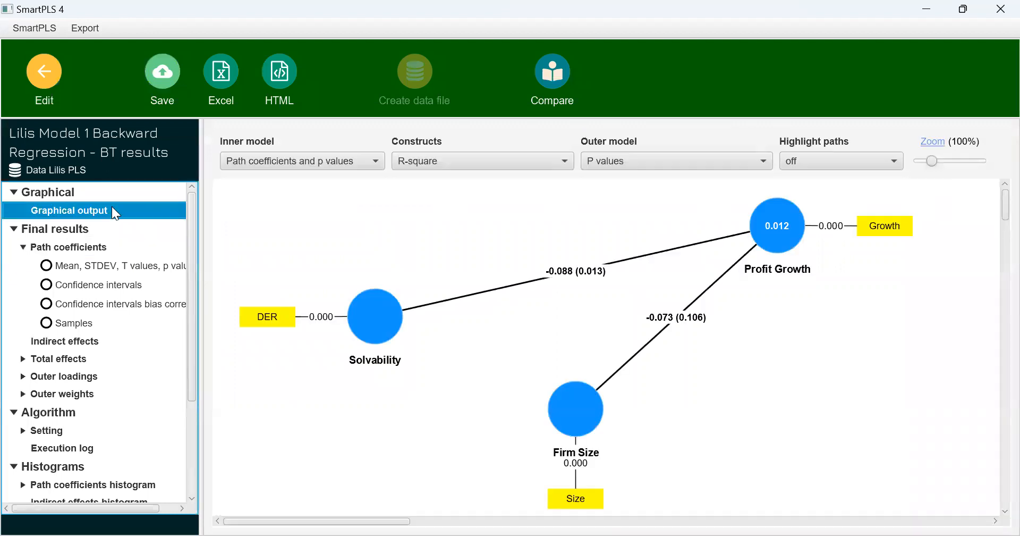
left_click(219, 85)
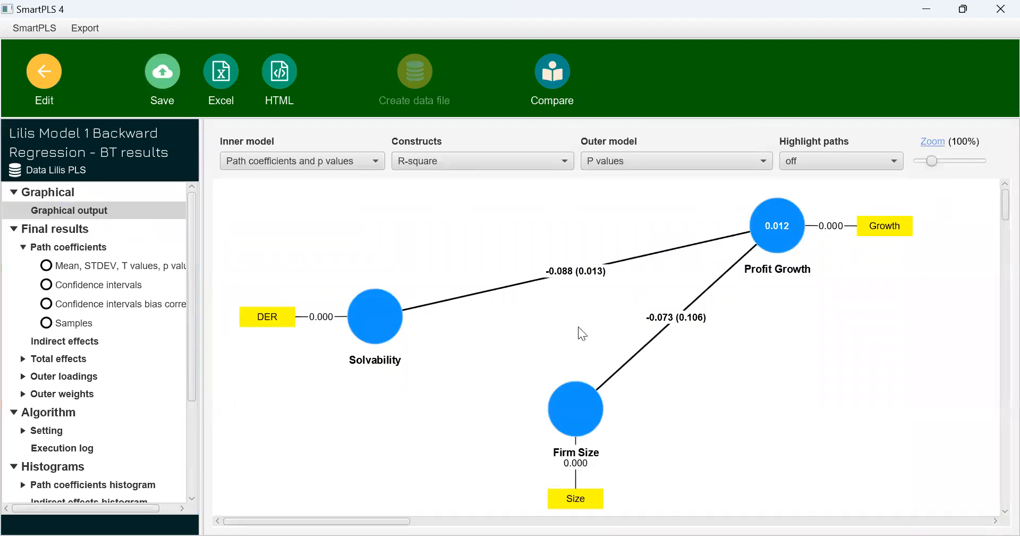
left_click(674, 376)
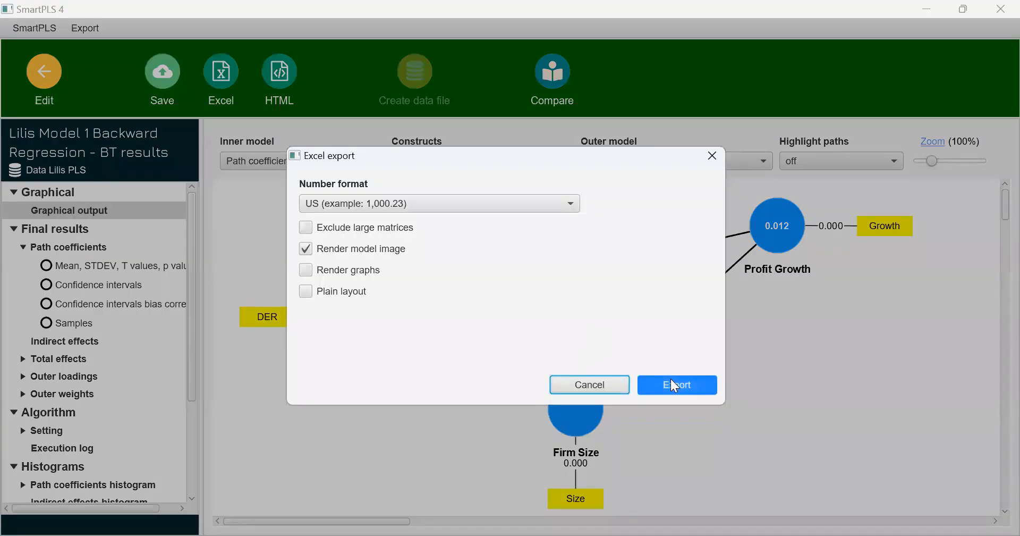
key("Right")
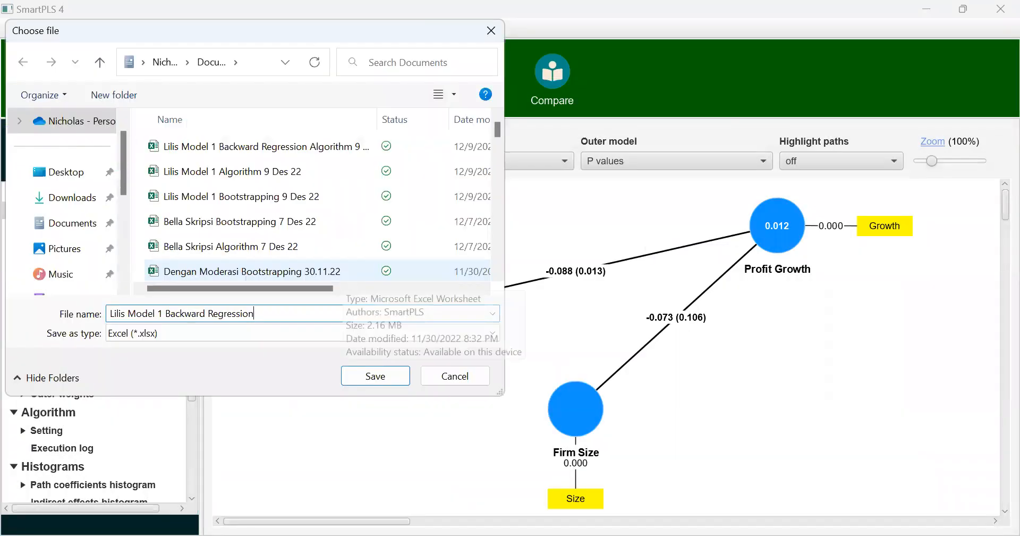
type("Bootstrapping 9 Des 22")
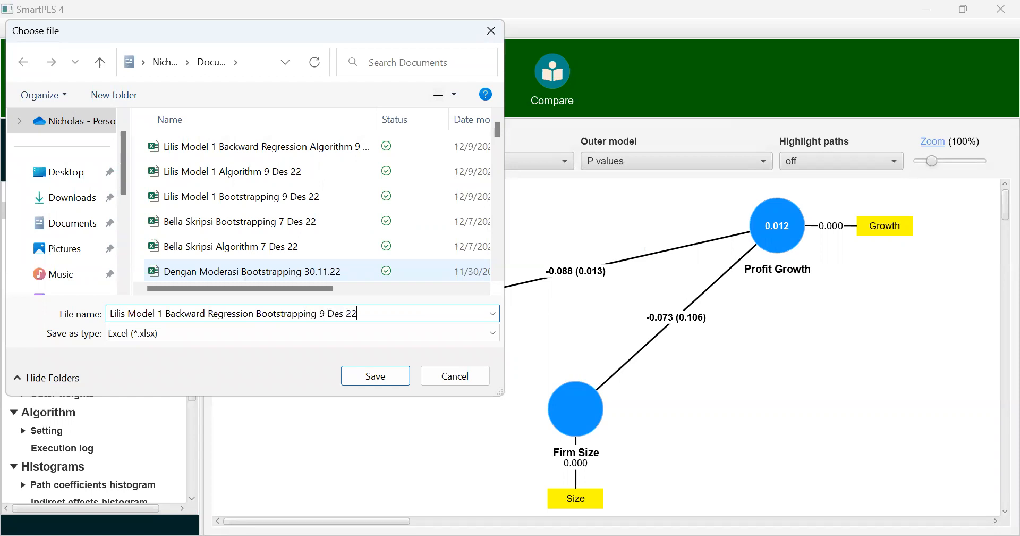
key("Return")
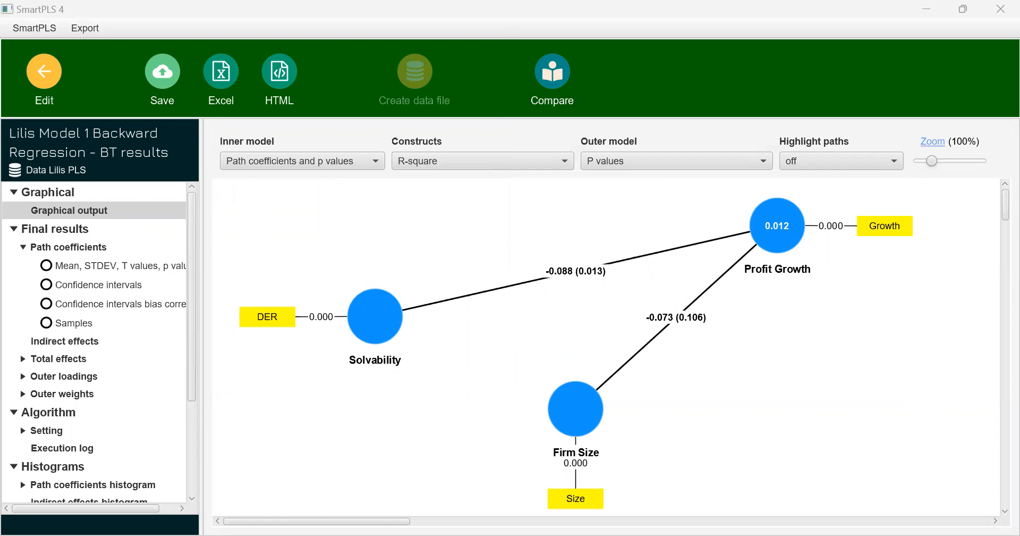
left_click(601, 494)
key("alt+Tab")
left_click(436, 287)
Return to the workspace and duplicate Lilis Model 1 in the Lilis Skripsi project as "Lilis Model 2"
left_click(46, 80)
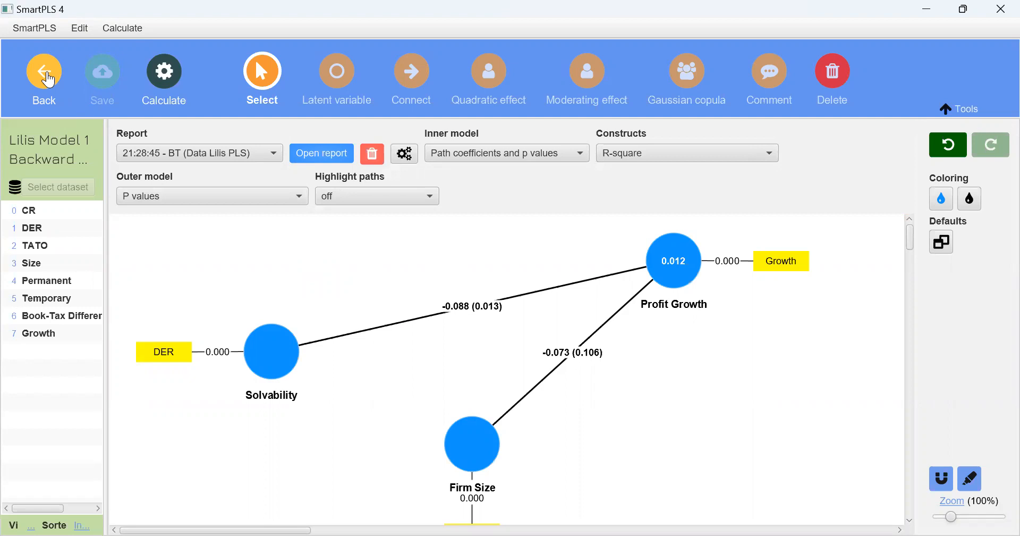
left_click(47, 80)
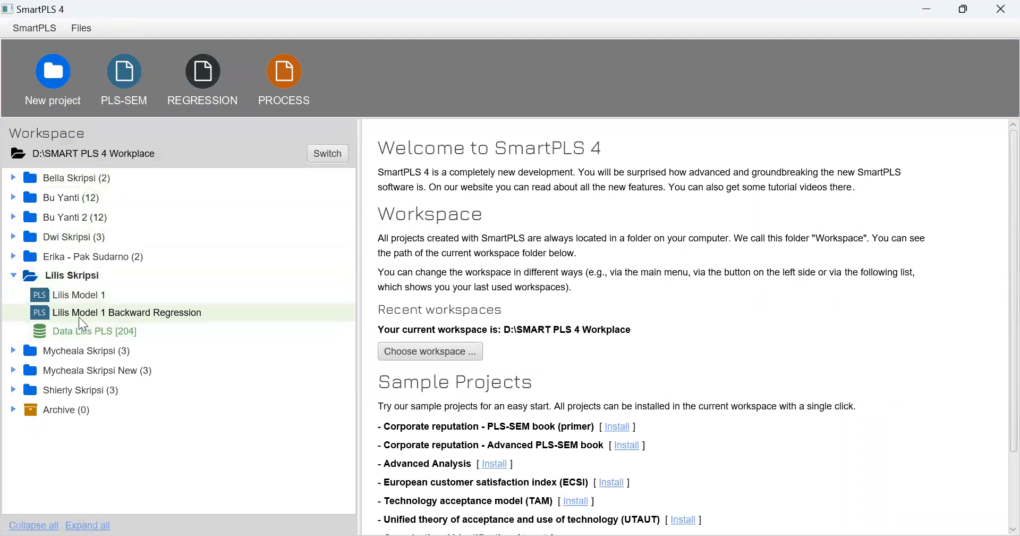
left_click(76, 295)
right_click(75, 298)
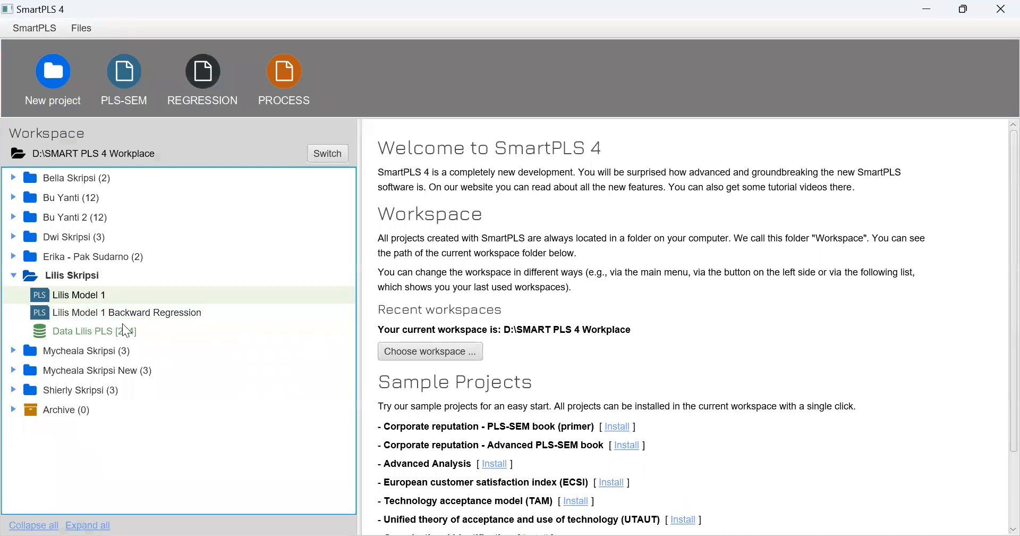
left_click(132, 394)
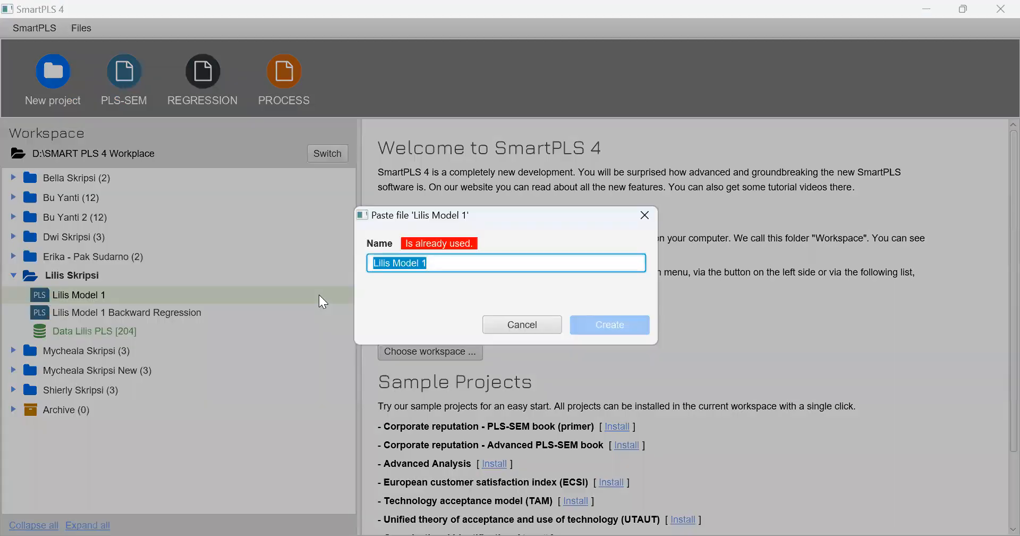
left_click(321, 296)
key("BackSpace")
type("2")
left_click(599, 336)
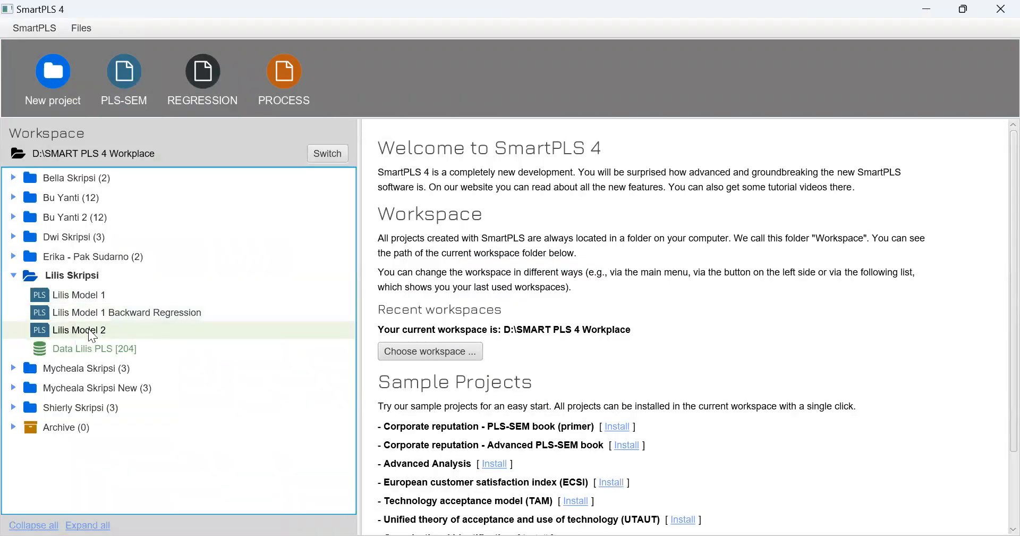
Open Lilis Model 2 and replace the Book-Tax Difference construct with separate Permanent and Temporary constructs built from their own indicators
double_click(80, 330)
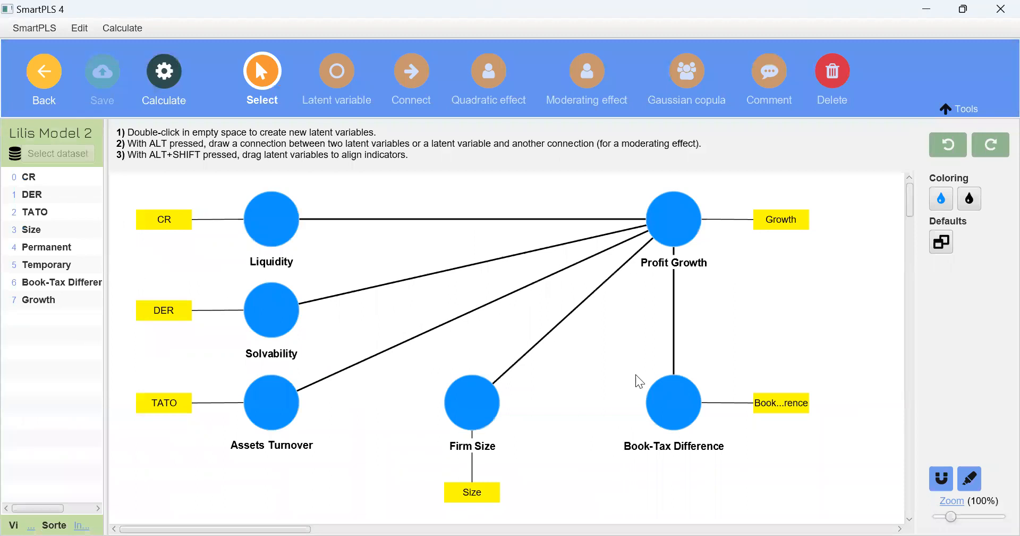
left_click(663, 385)
key("Delete")
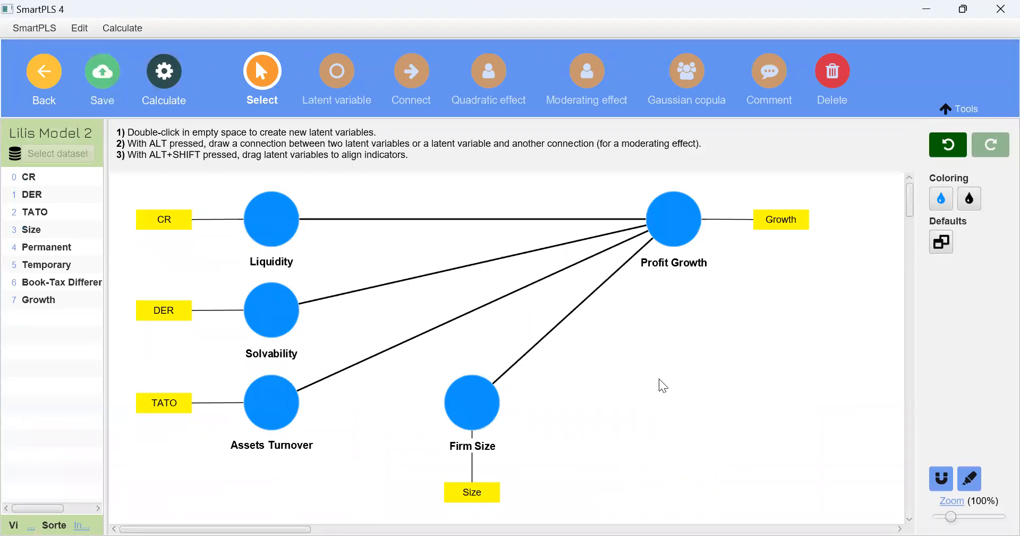
left_click_drag(54, 248, 657, 356)
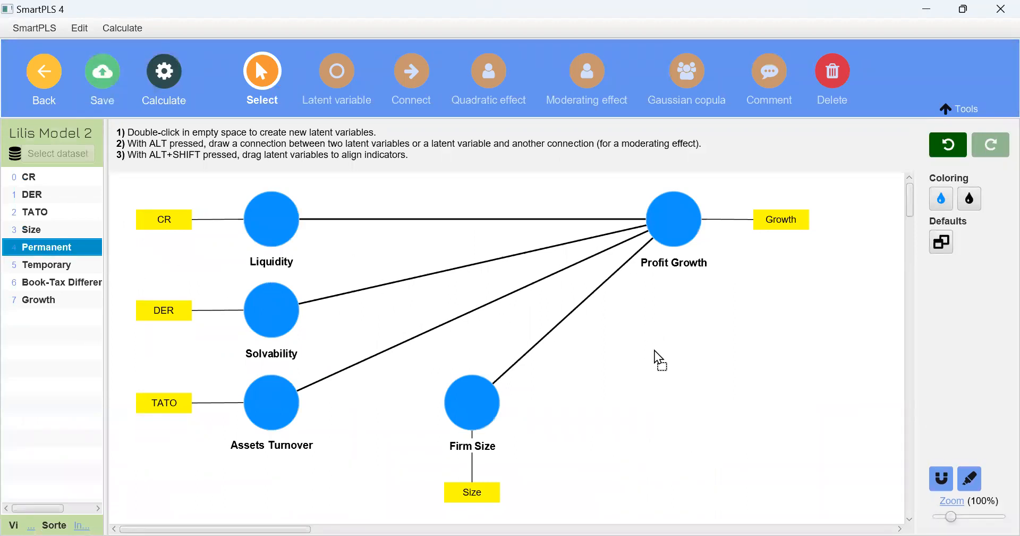
left_click_drag(84, 264, 640, 430)
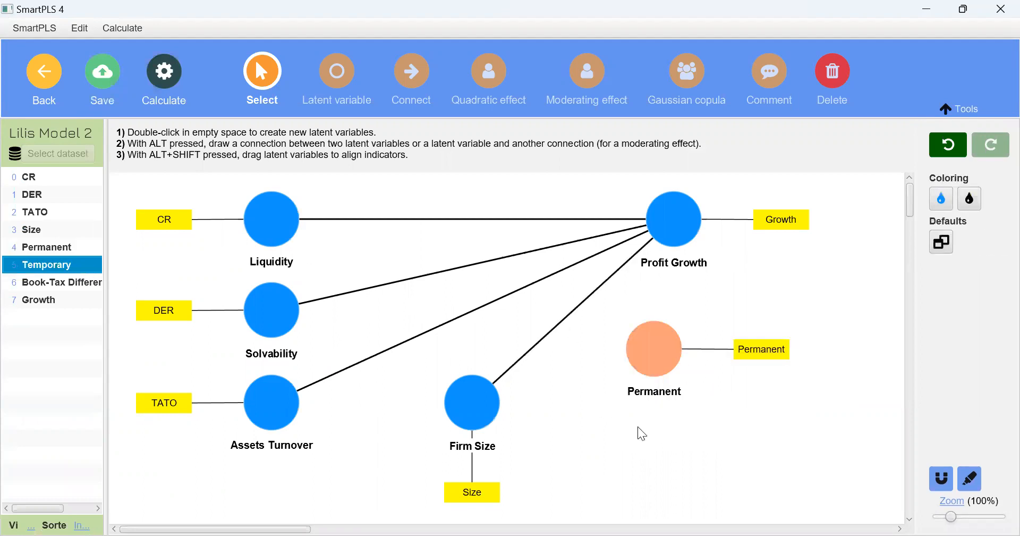
left_click(51, 286)
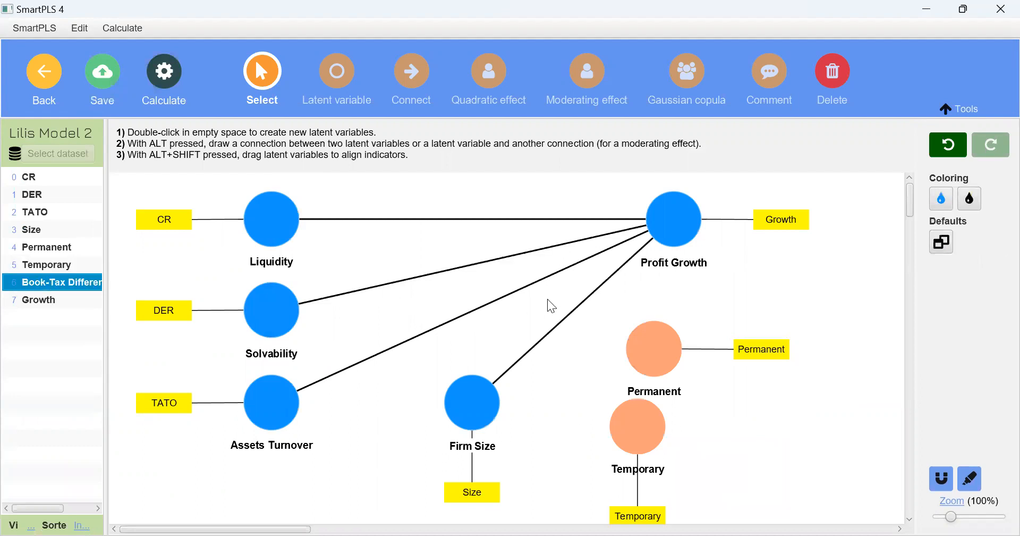
Arrange Firm Size, Permanent and Temporary in one row, with Permanent's indicator below its construct and Temporary's indicator to the right
left_click_drag(665, 370, 594, 414)
left_click(970, 227)
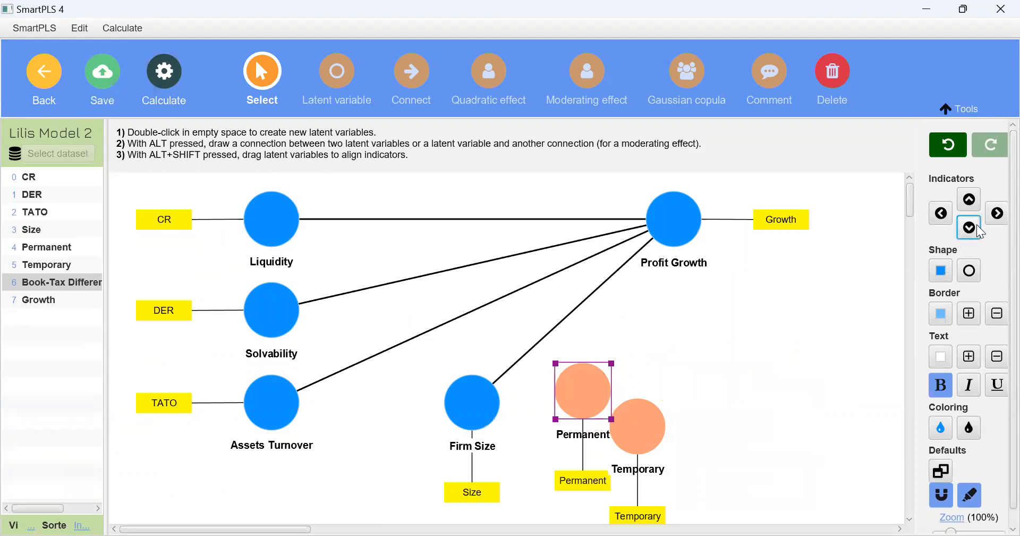
left_click_drag(654, 430, 689, 407)
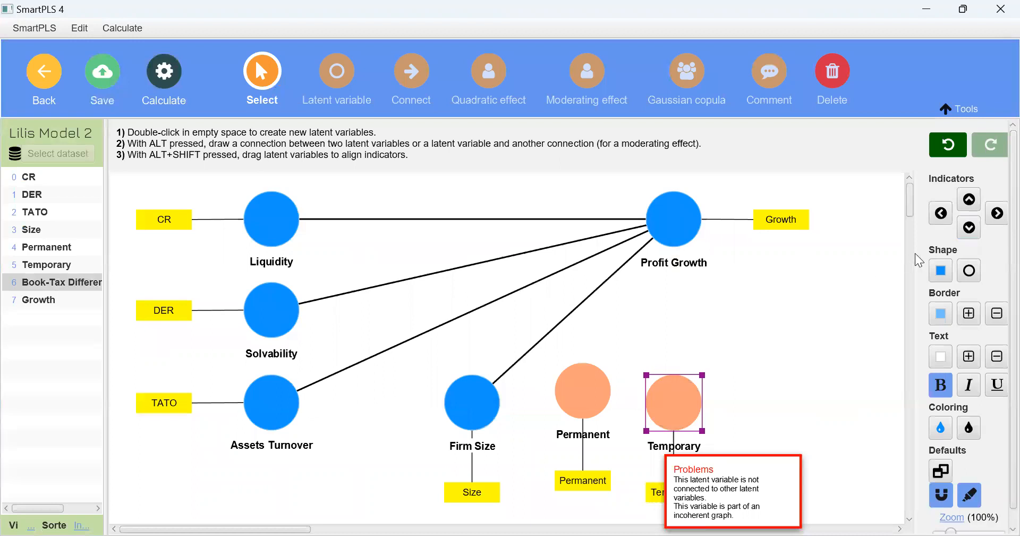
left_click(998, 213)
left_click(479, 405)
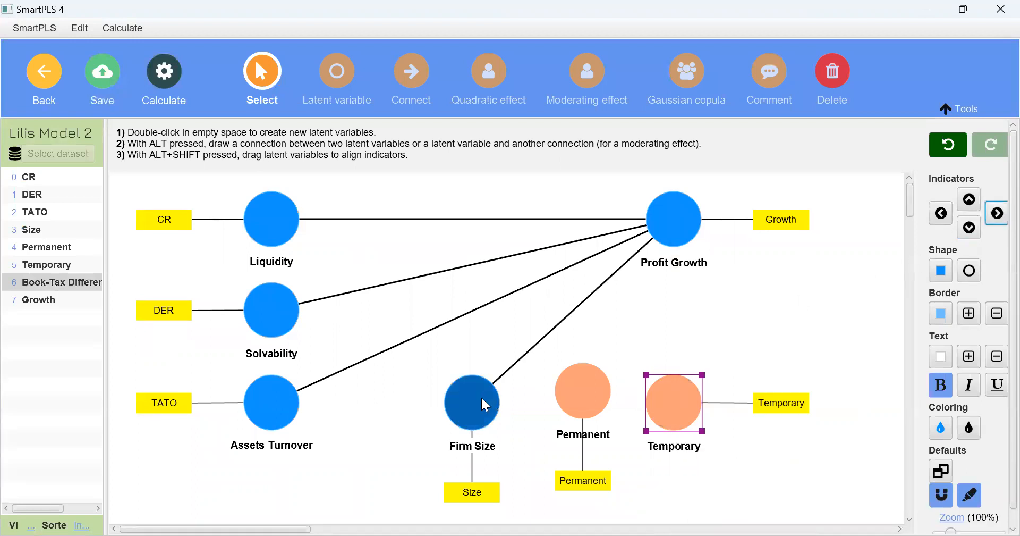
left_click_drag(480, 405, 419, 405)
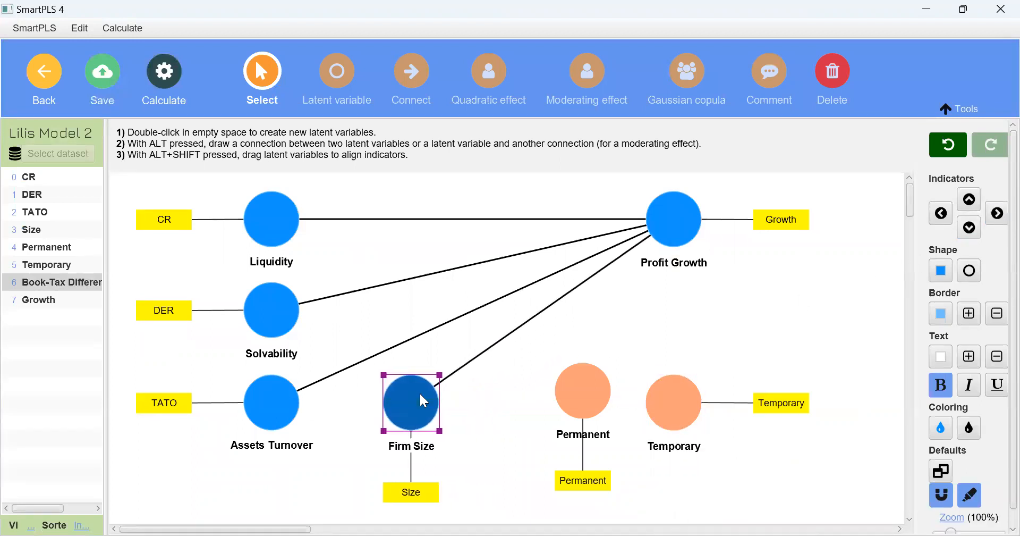
left_click_drag(569, 394, 527, 406)
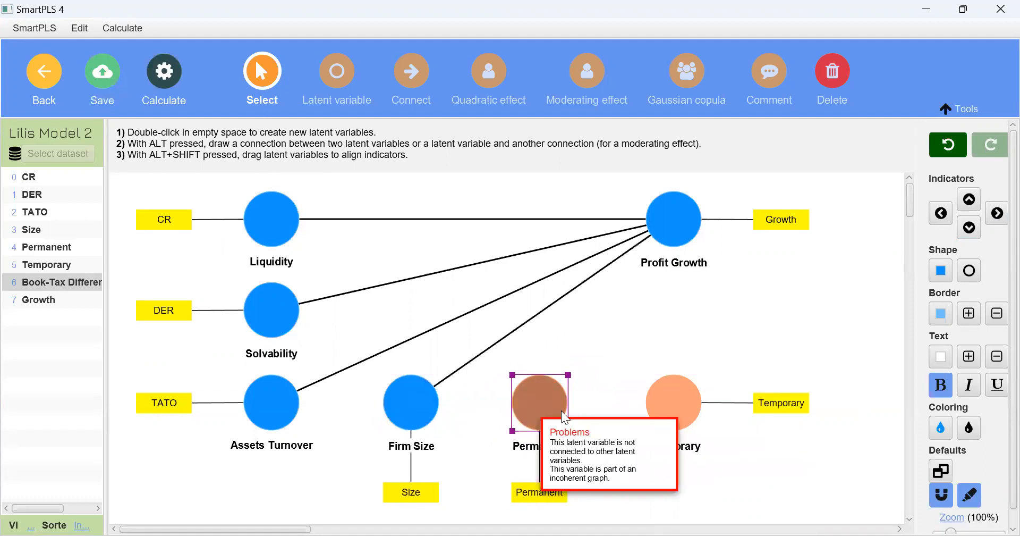
Connect Permanent and Temporary to Profit Growth, and even out the spacing of Firm Size and Permanent in their row
mouse_move(534, 414)
left_mouse_down()
mouse_move(628, 264)
mouse_move(667, 239)
left_mouse_up()
left_click_drag(674, 396, 675, 223)
left_click(527, 417)
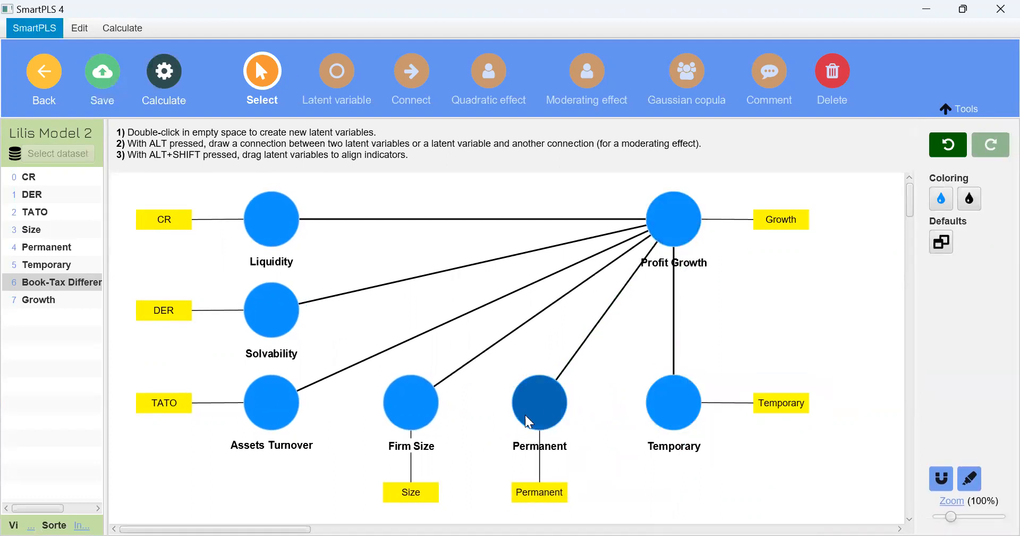
left_click_drag(553, 420, 558, 420)
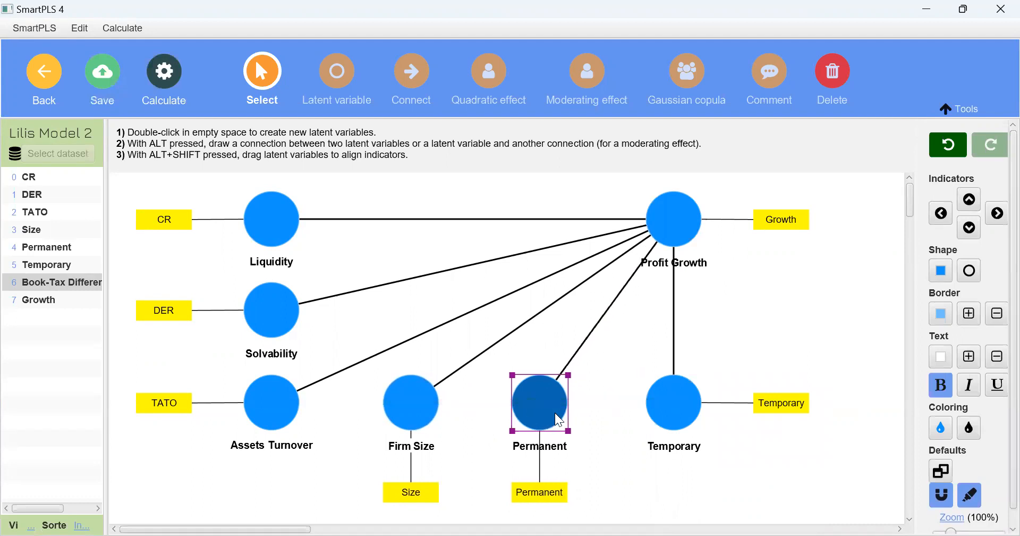
left_click(440, 407)
mouse_move(440, 407)
left_mouse_down()
mouse_move(449, 411)
mouse_move(431, 412)
left_mouse_up()
mouse_move(527, 415)
left_mouse_down()
mouse_move(551, 414)
mouse_move(536, 412)
left_mouse_up()
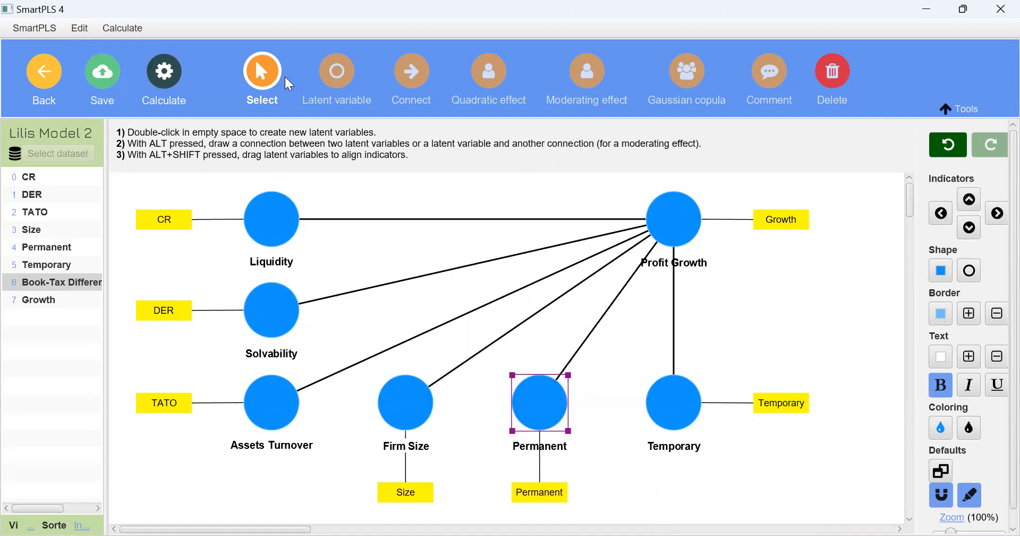
Run the PLS-SEM algorithm on Lilis Model 2 with the Path weighting scheme and standardized results, and open the report
left_click(177, 83)
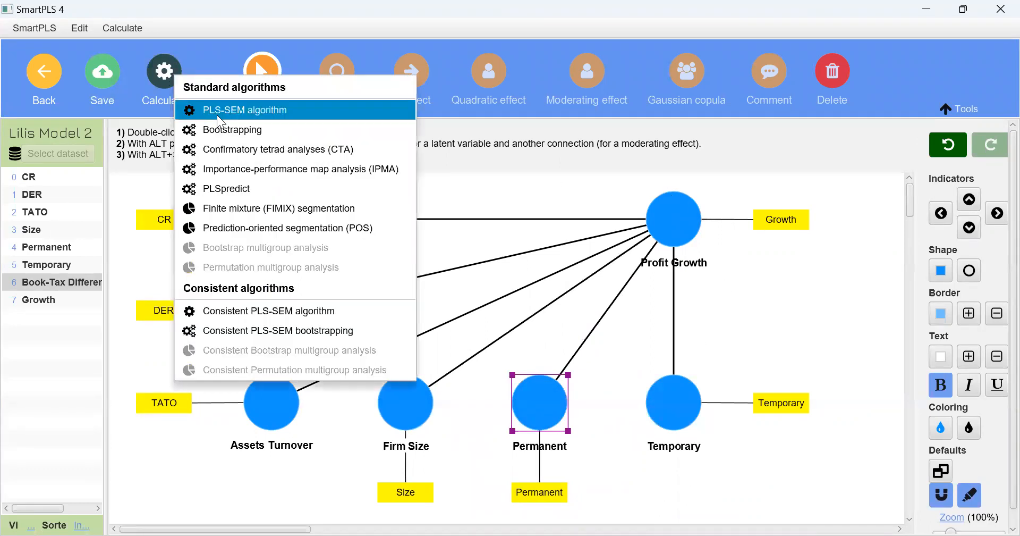
left_click(219, 116)
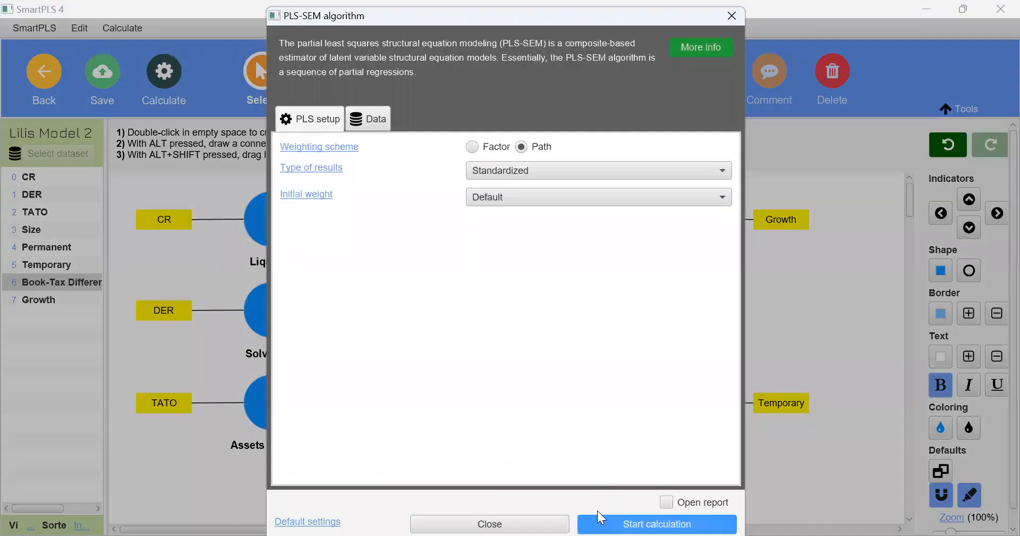
left_click(597, 517)
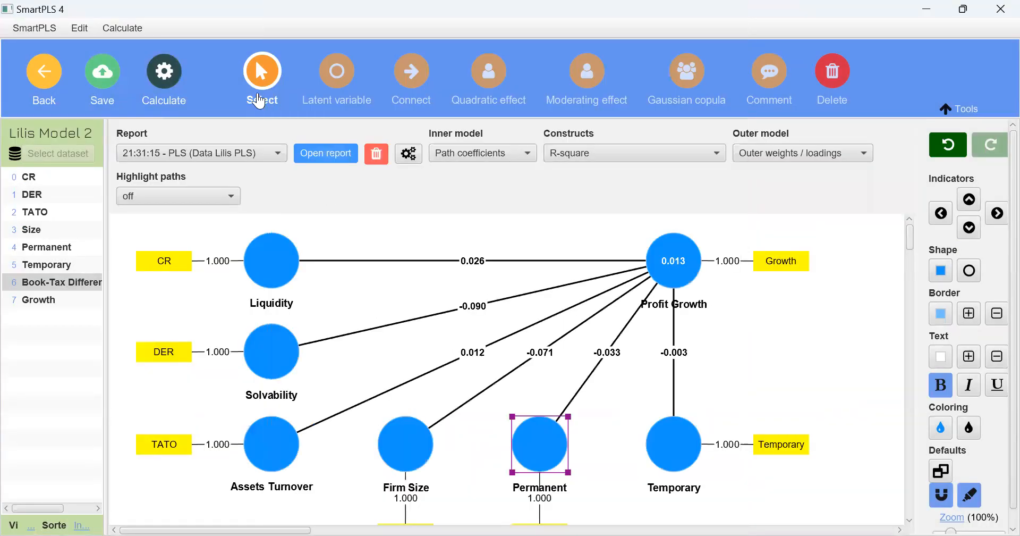
left_click(314, 154)
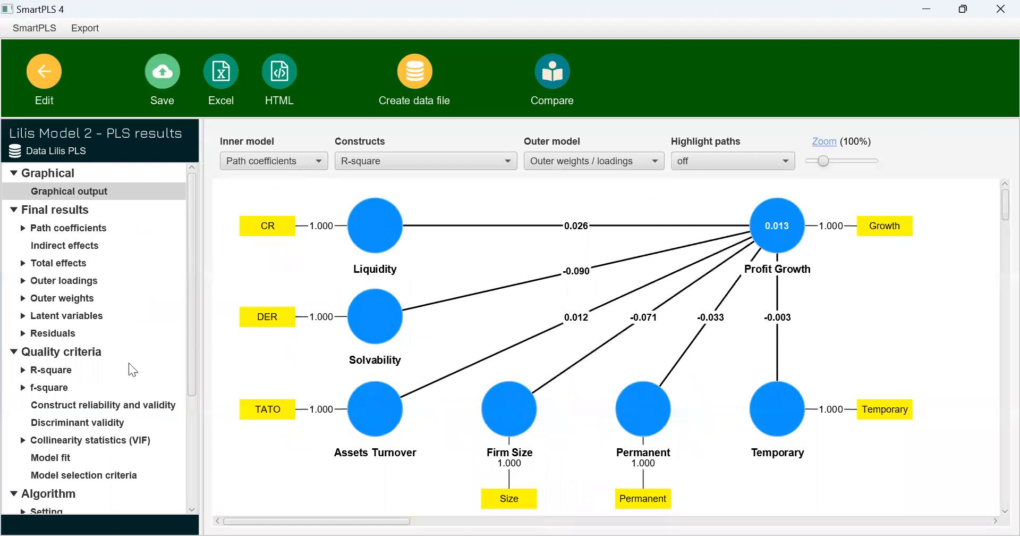
Examine the inner model VIF, path coefficients matrix and R-square overview in the Lilis Model 2 PLS report
left_click(132, 445)
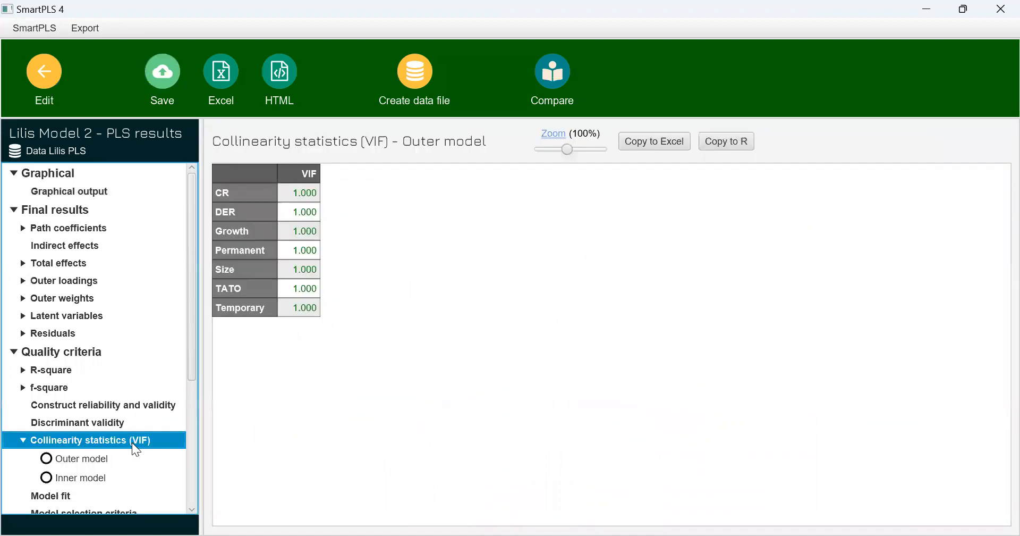
left_click(87, 479)
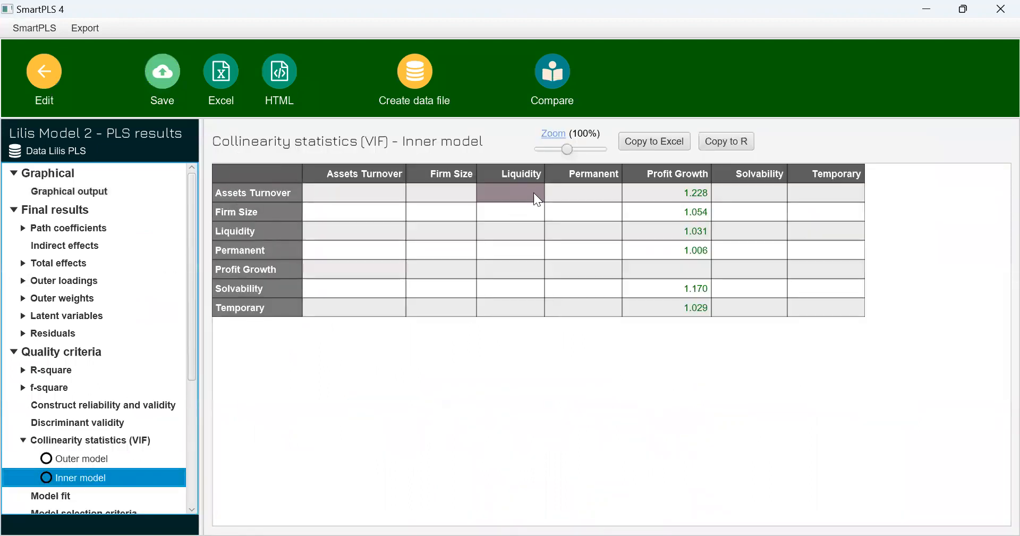
left_click(65, 229)
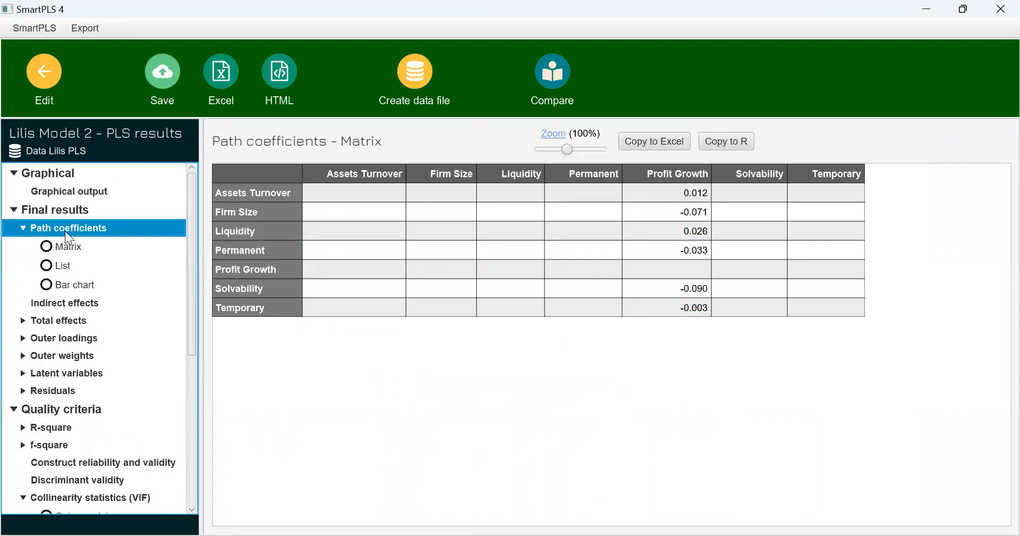
left_click(47, 433)
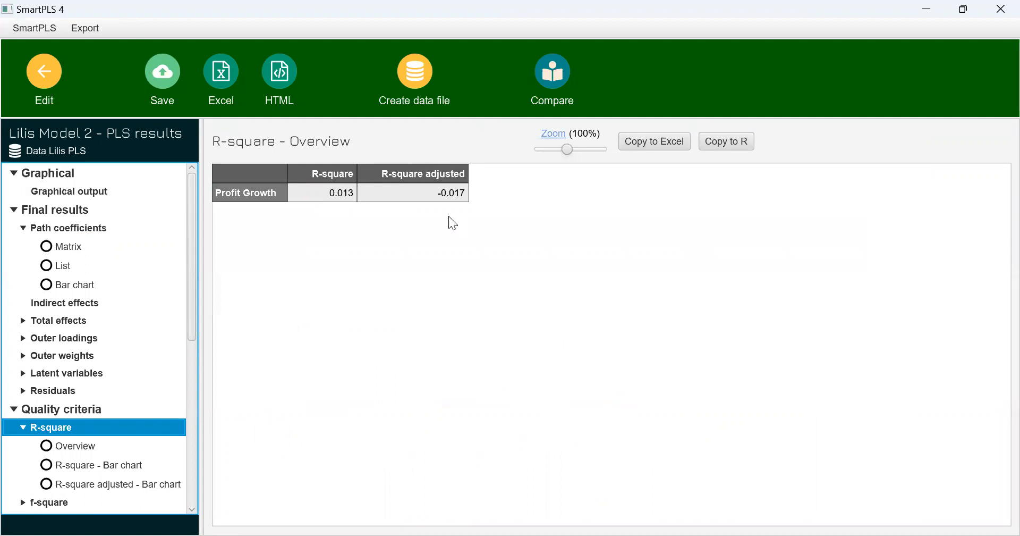
Run bootstrapping on Lilis Model 2, and check the path coefficients table with T statistics and p values in its report
left_click(36, 83)
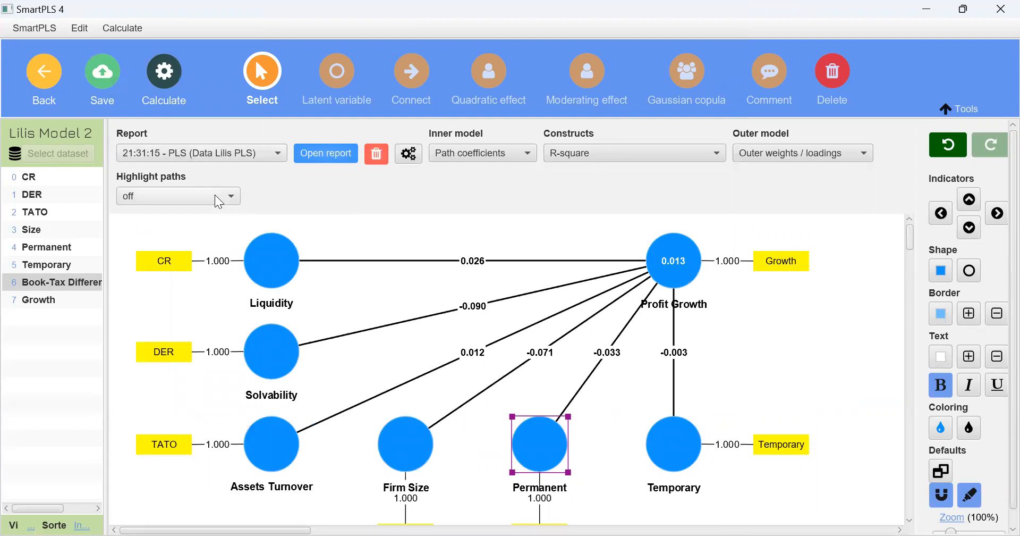
left_click(158, 76)
left_click(202, 123)
left_click(629, 518)
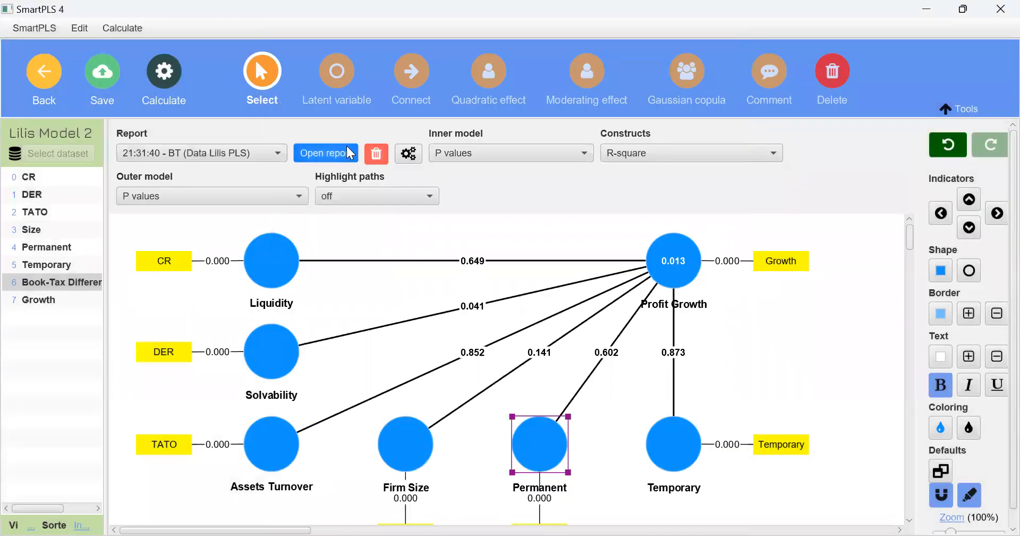
left_click(347, 147)
left_click(86, 228)
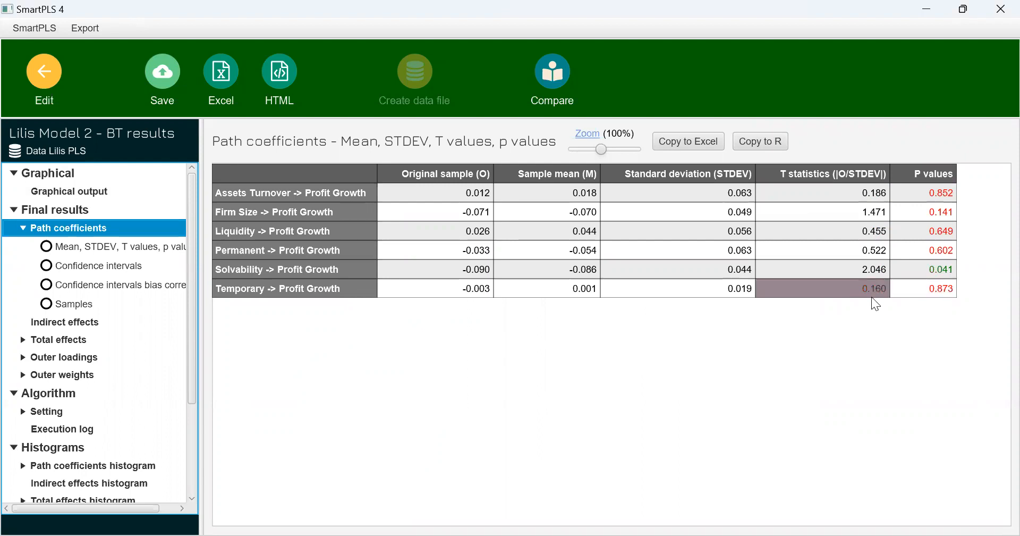
Remove the Temporary construct from Lilis Model 2, rerun bootstrapping with 5000 subsamples, and open the new report
left_click(45, 74)
left_click(661, 446)
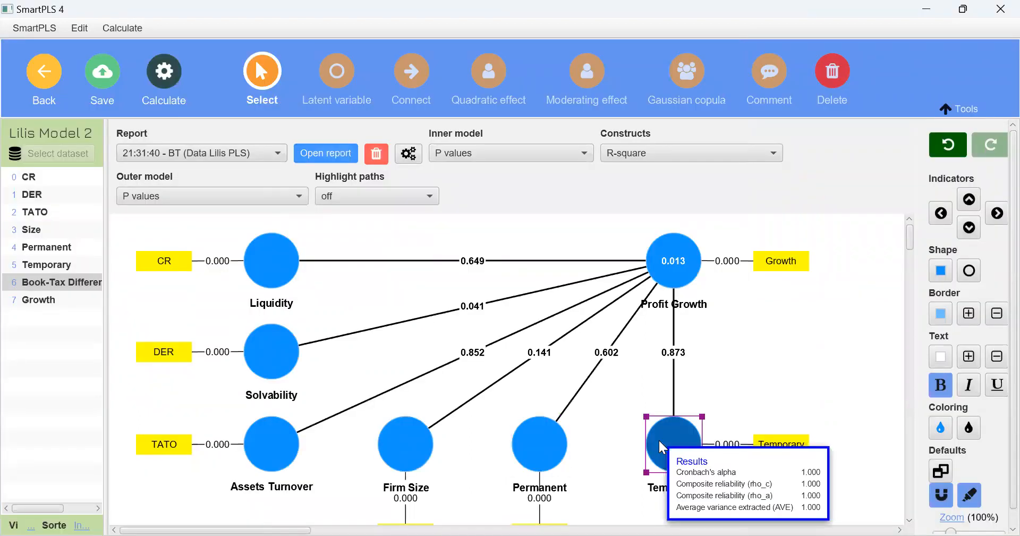
key("Delete")
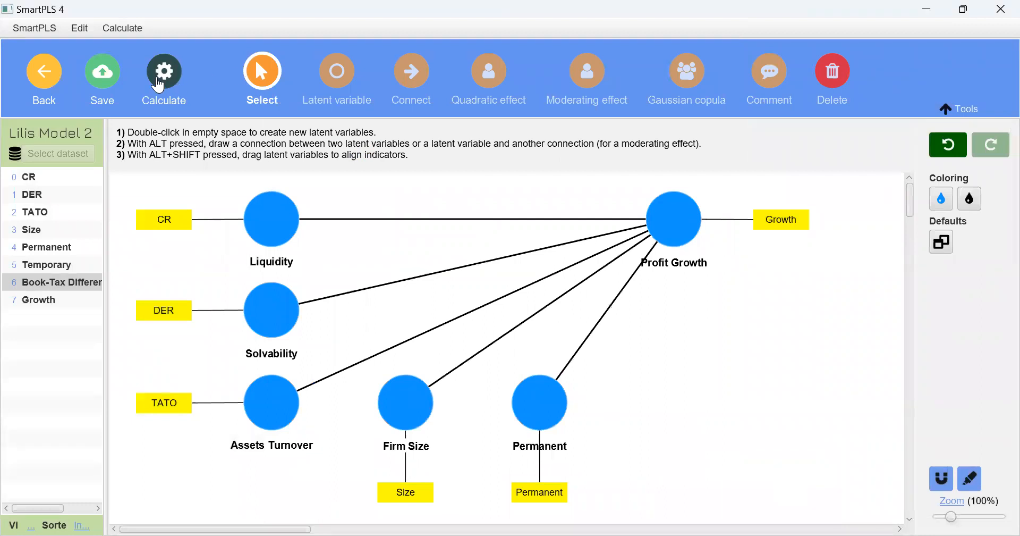
left_click(162, 84)
left_click(243, 134)
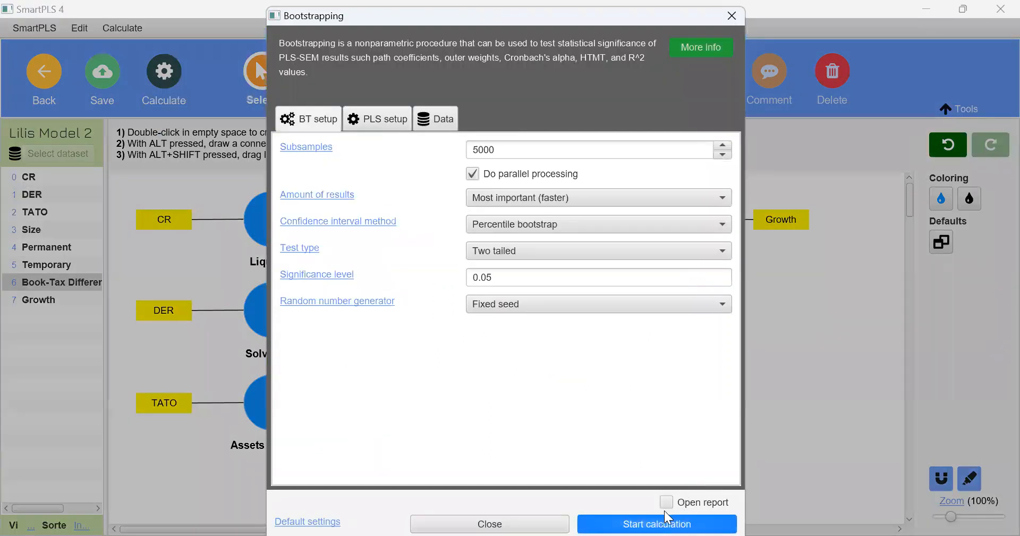
left_click(610, 520)
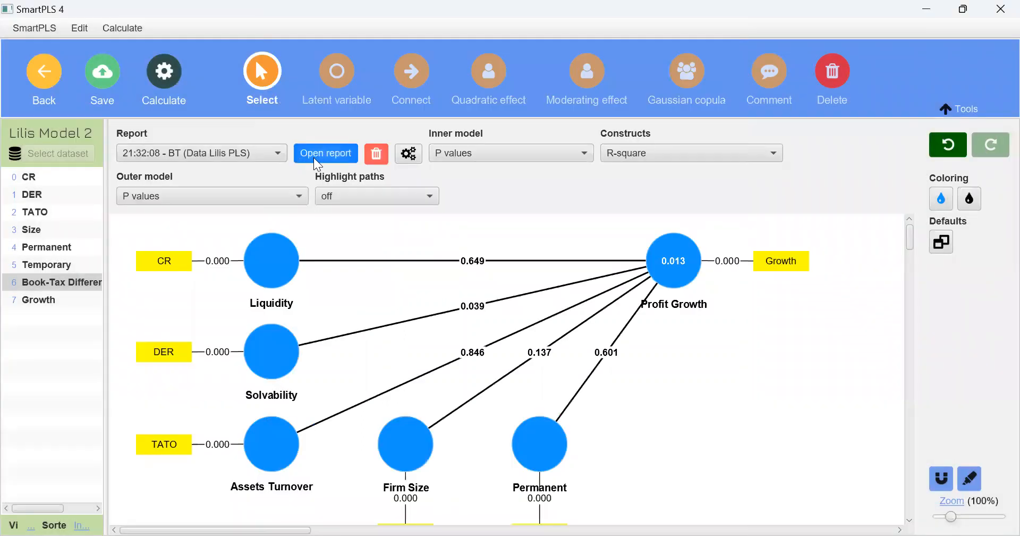
left_click(314, 157)
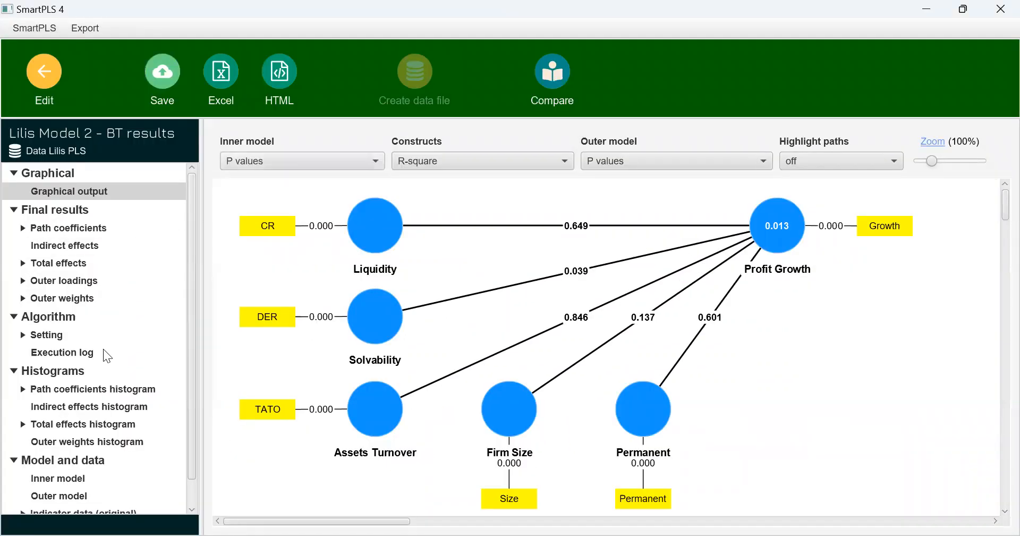
Check the path coefficients table without Temporary, and show R-square adjusted for the constructs in the graphical output
left_click(85, 229)
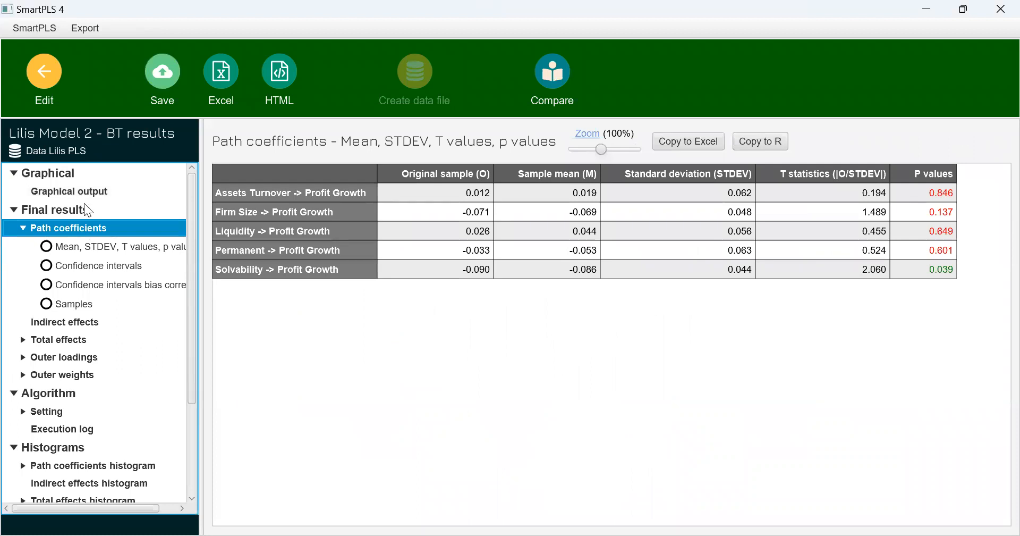
left_click(77, 190)
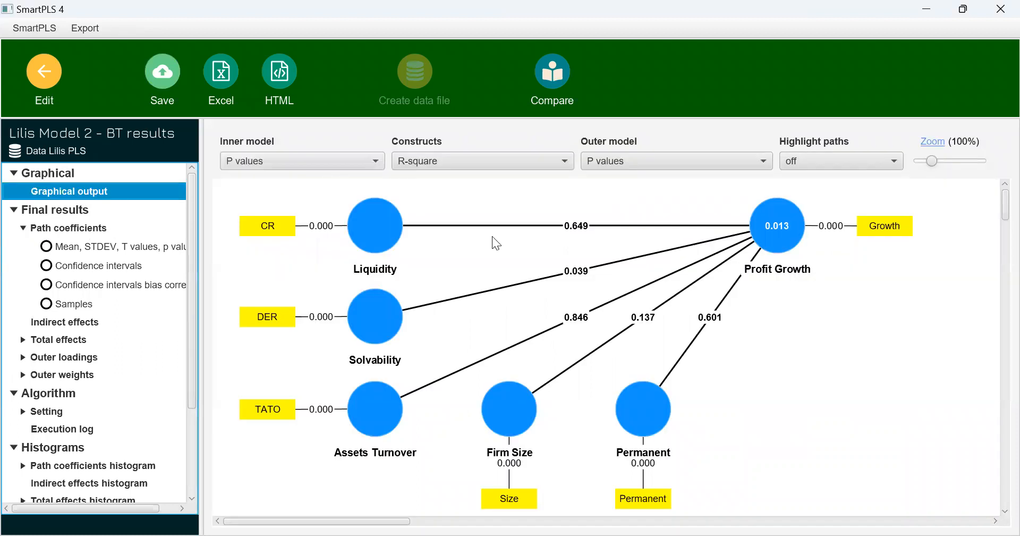
left_click(460, 161)
left_click(439, 291)
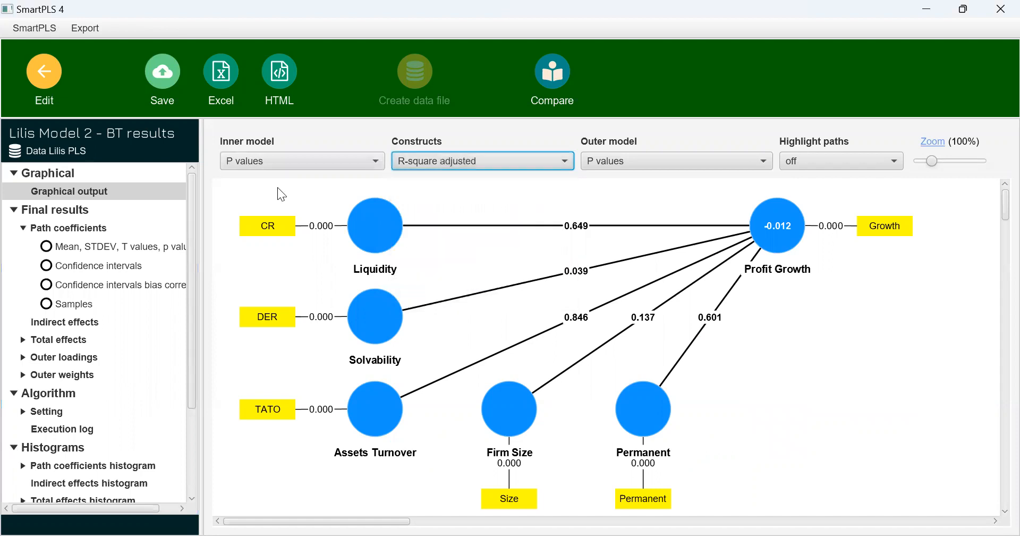
Remove the Assets Turnover construct from Lilis Model 2, rerun bootstrapping, and open the new report
left_click(33, 79)
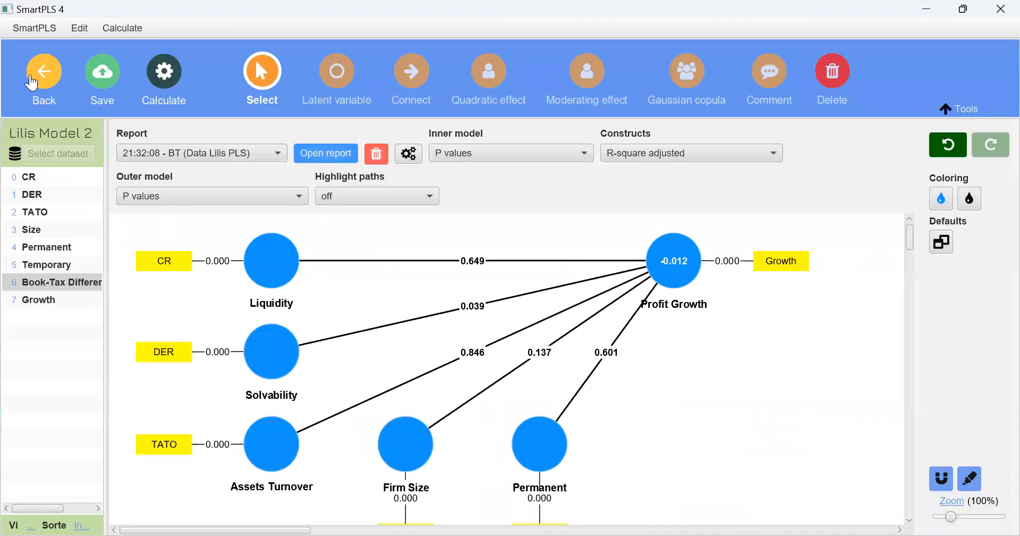
left_click(263, 448)
key("Delete")
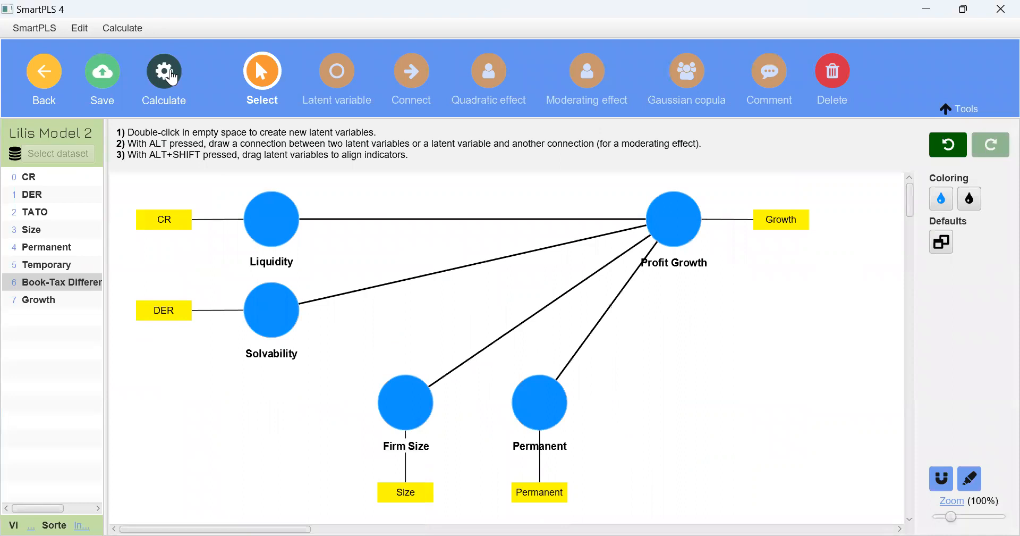
left_click(168, 70)
left_click(272, 127)
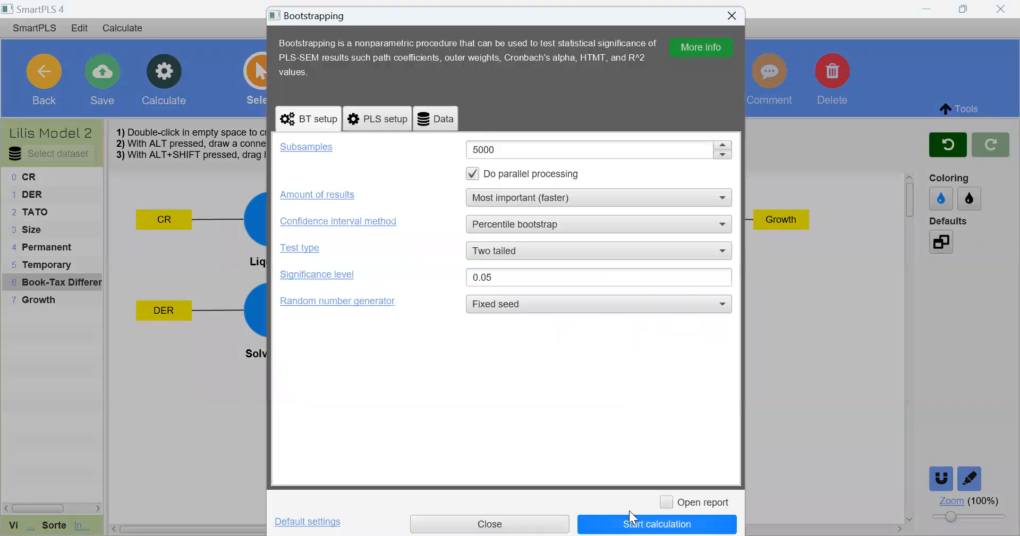
left_click(632, 521)
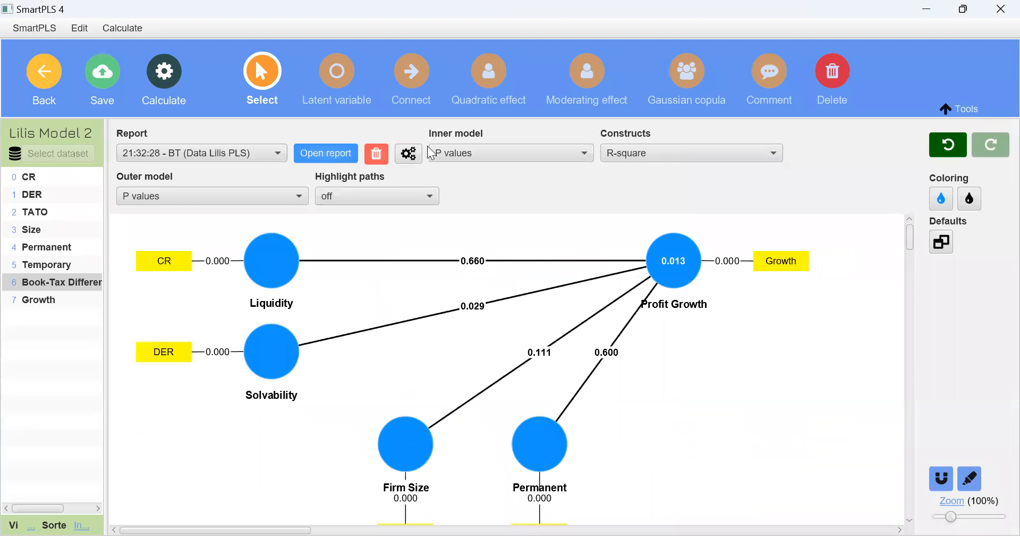
left_click(310, 157)
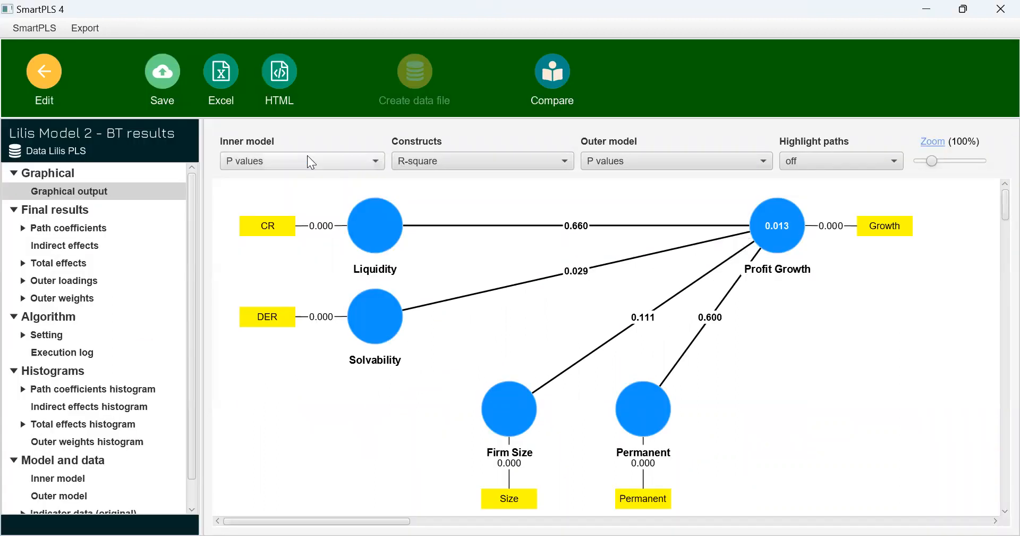
Show R-square adjusted for the constructs in the report without Assets Turnover, and check its path coefficients table
left_click(469, 164)
left_click(447, 294)
left_click(110, 230)
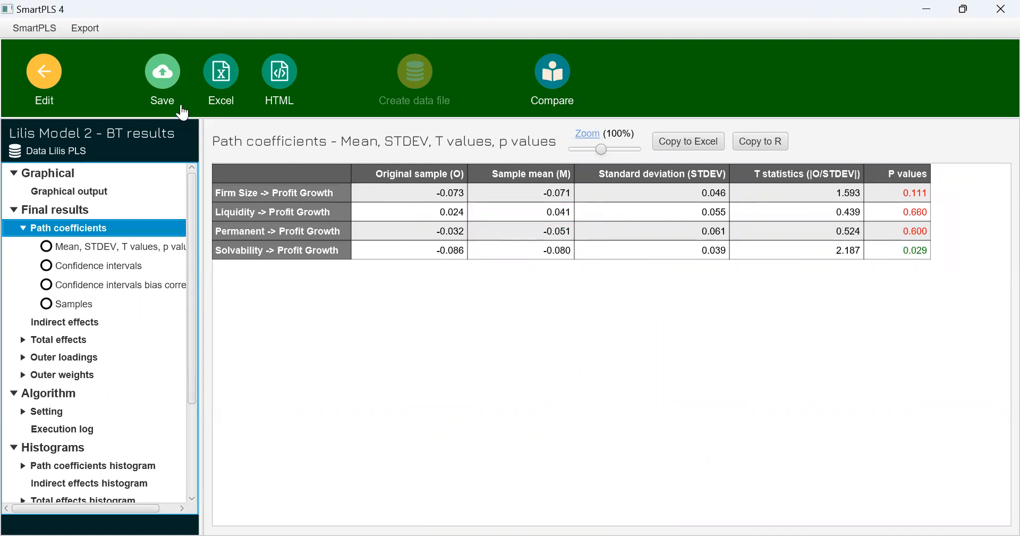
Remove the Liquidity construct from Lilis Model 2, rerun bootstrapping with 5000 subsamples, and open the new report
left_click(63, 87)
left_click(263, 265)
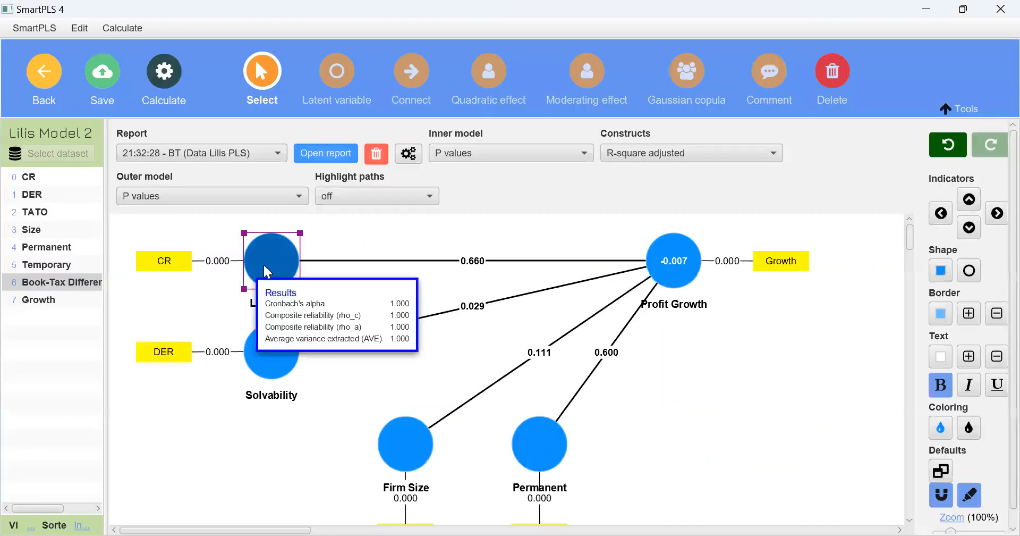
key("Delete")
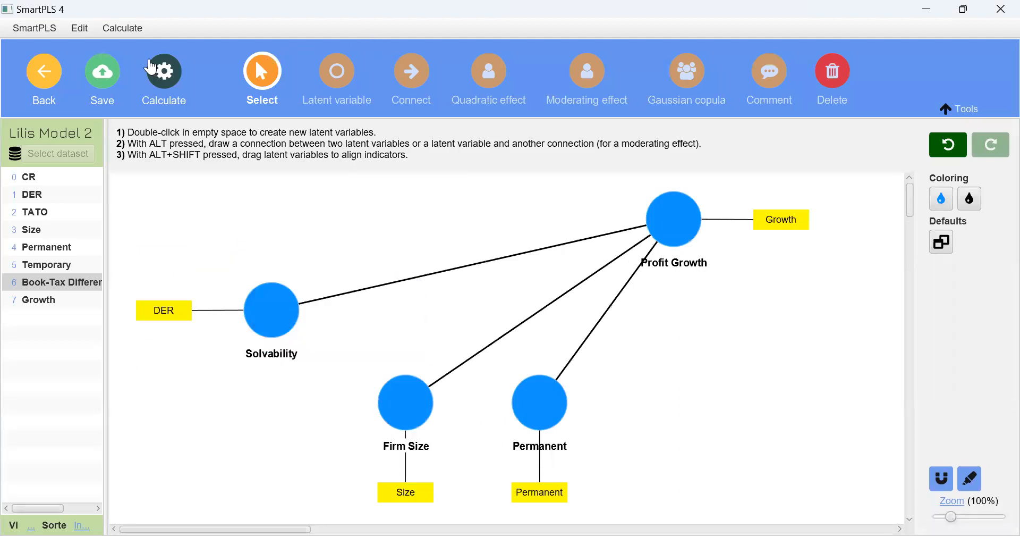
left_click(154, 66)
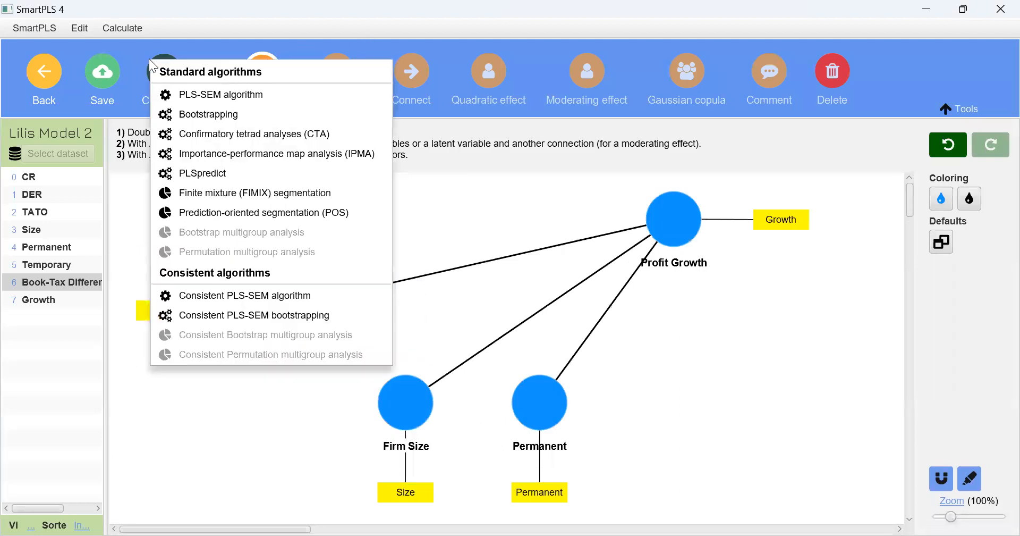
left_click(219, 111)
left_click(630, 517)
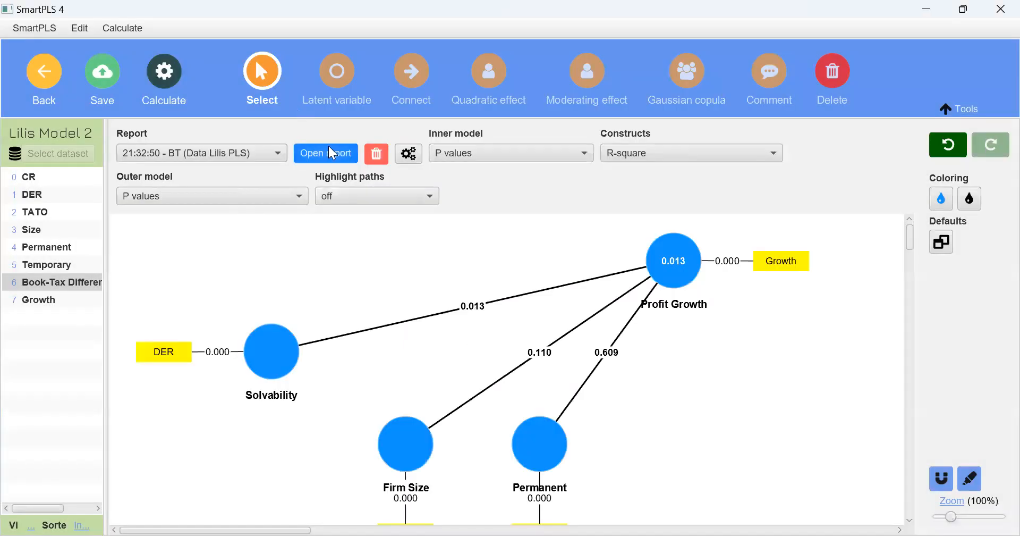
left_click(331, 153)
Show R-square adjusted for the constructs in the report without Liquidity, and check its path coefficients table
left_click(464, 165)
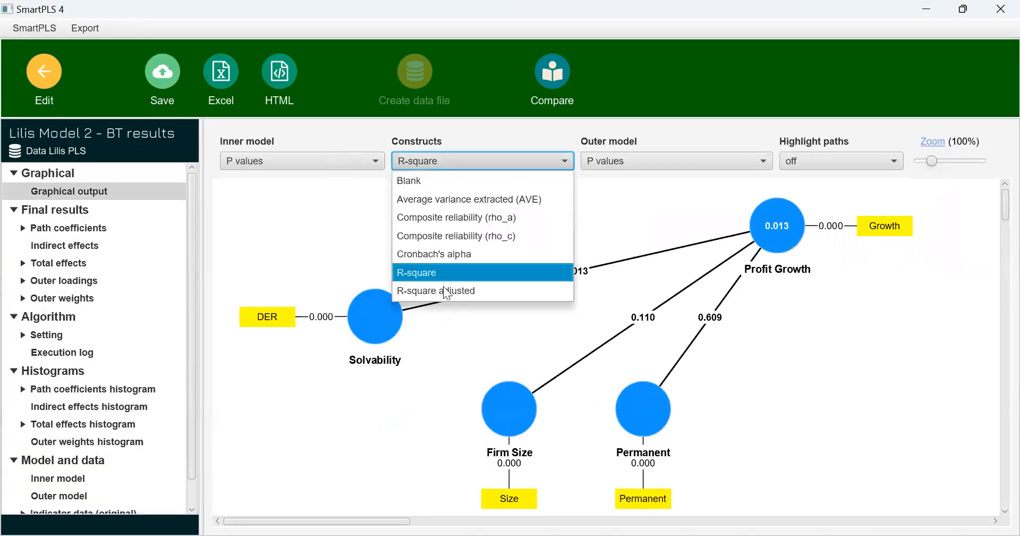
left_click(443, 291)
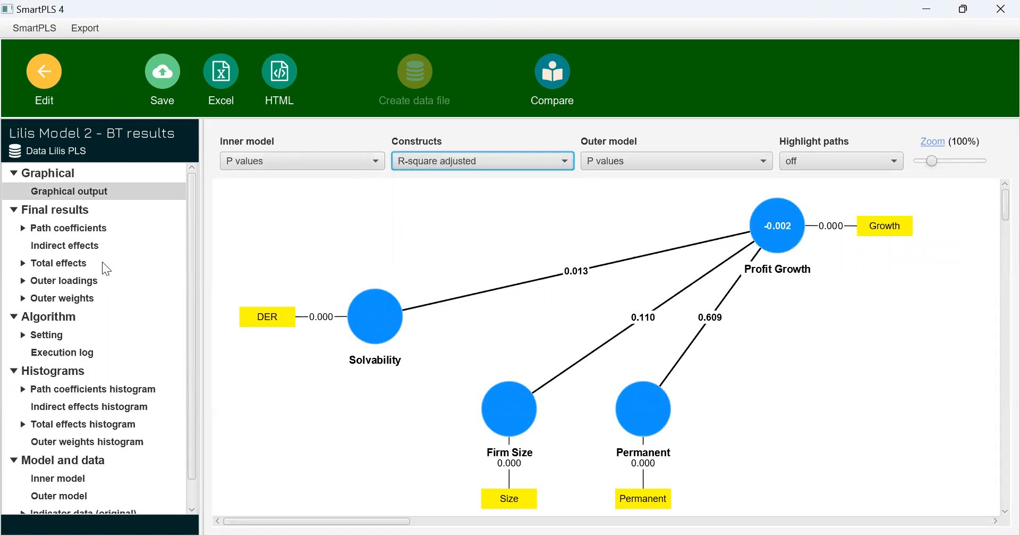
left_click(73, 227)
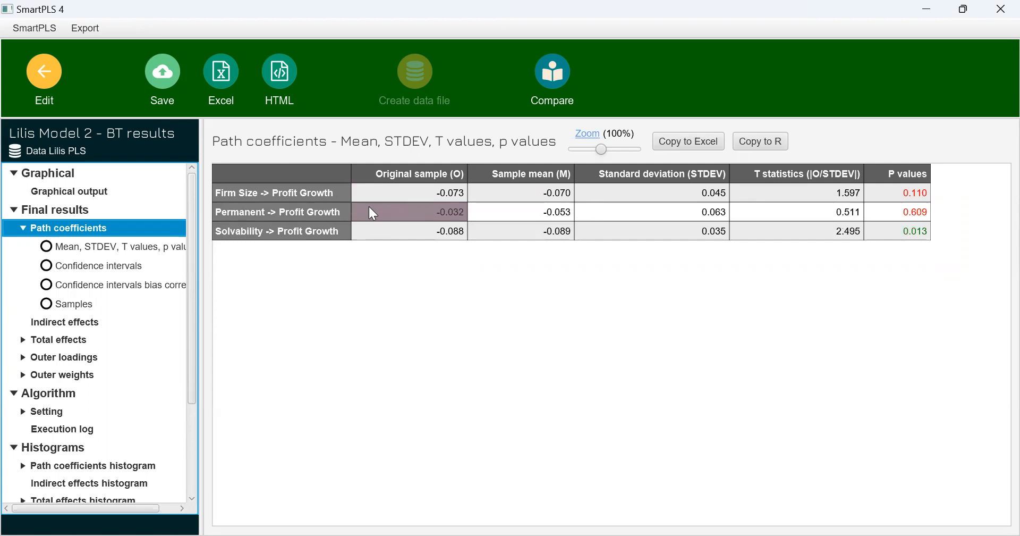
Remove the Permanent construct from Lilis Model 2, and rerun bootstrapping with 5000 subsamples, two tailed at the 0.05 significance level
left_click(44, 74)
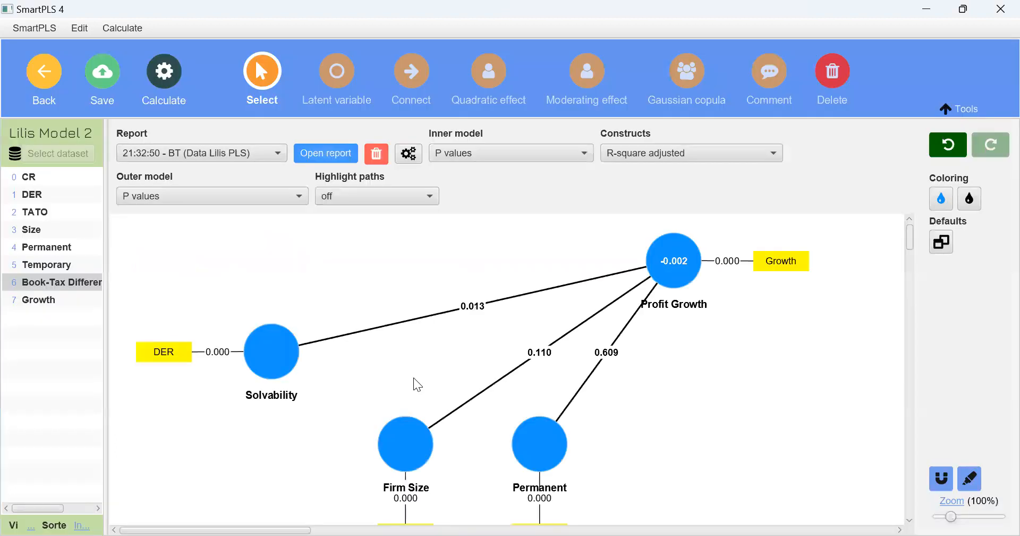
left_click(536, 442)
key("Delete")
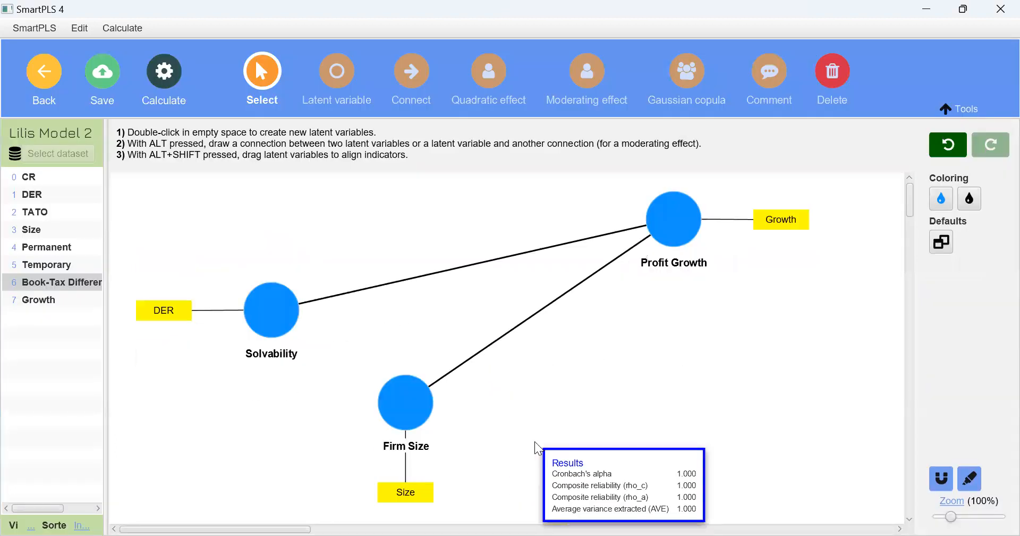
left_click(163, 72)
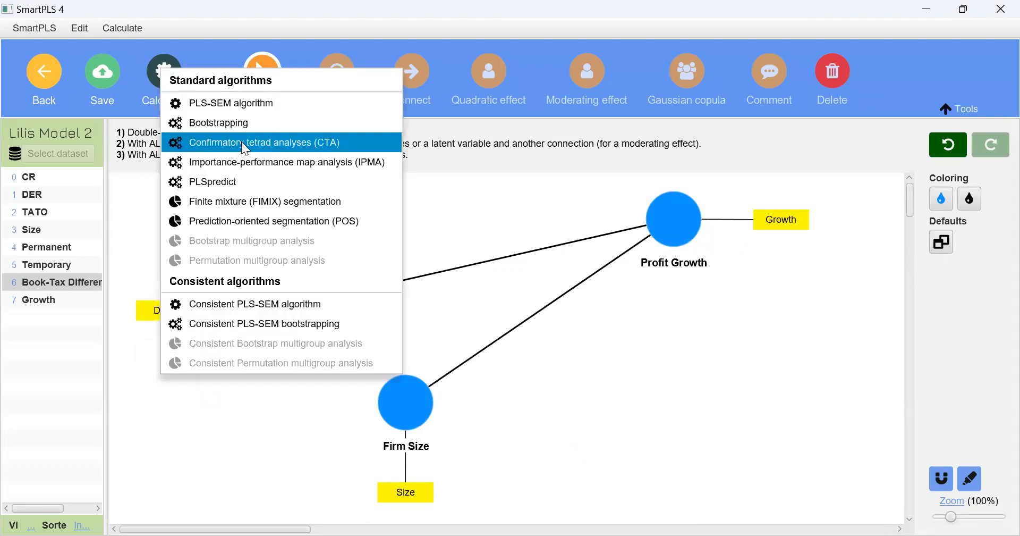
left_click(264, 133)
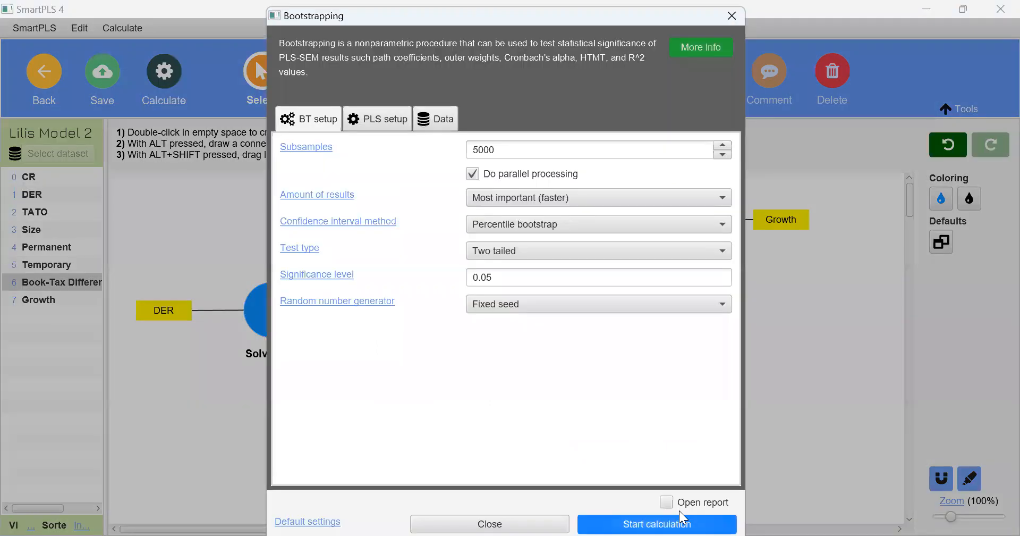
left_click(683, 516)
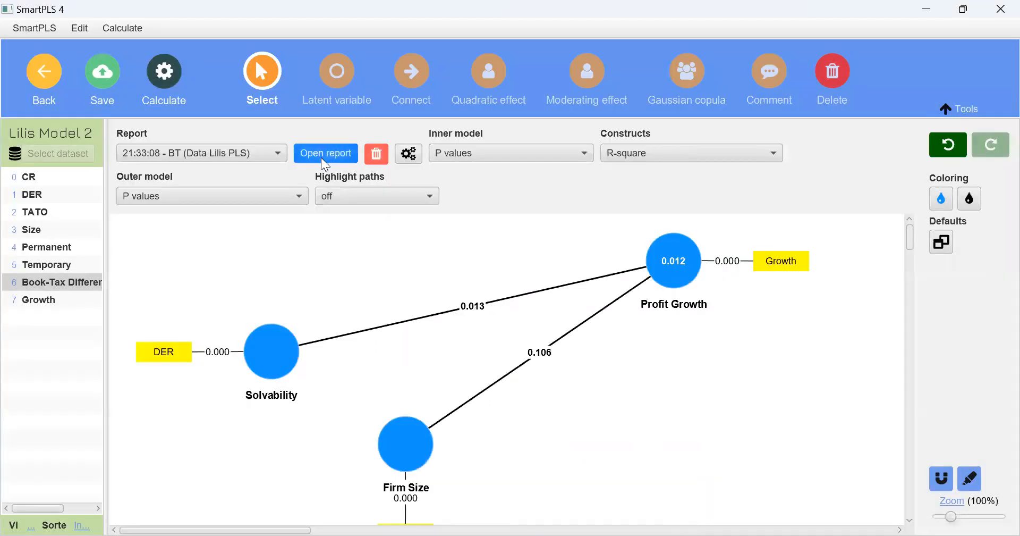
Open the bootstrapping report for the model with only Solvability and Firm Size, and check its path coefficients table
mouse_move(675, 279)
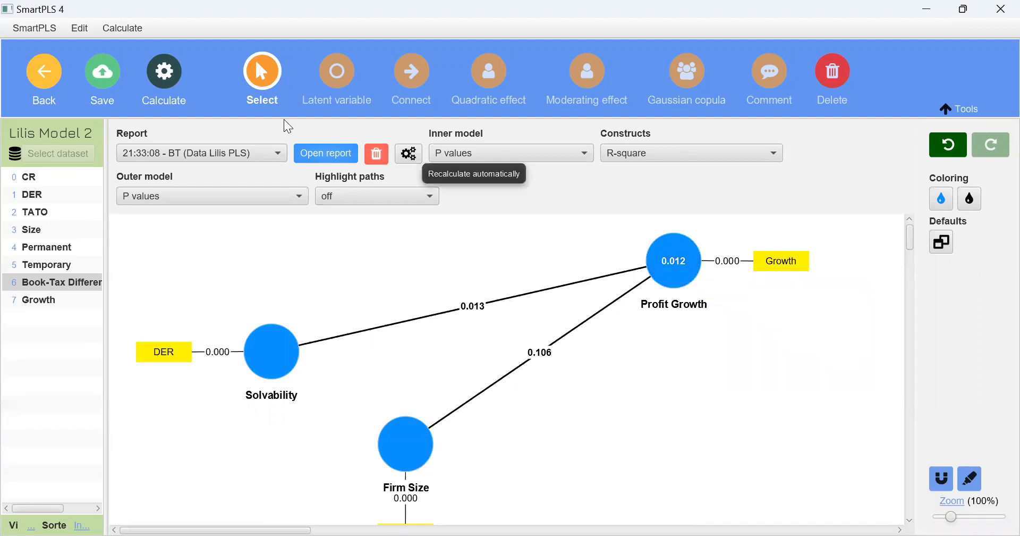
left_click(312, 153)
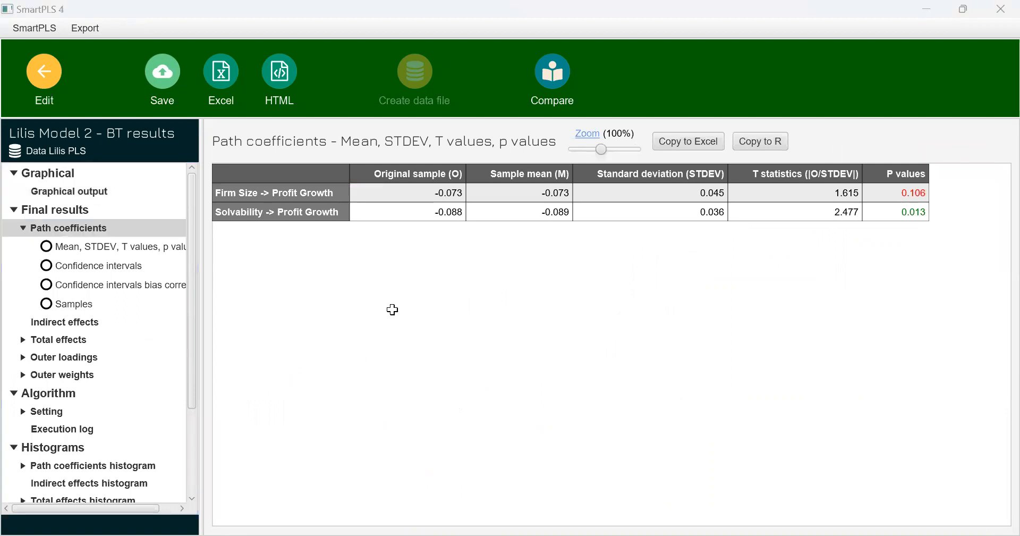
key("alt+Tab")
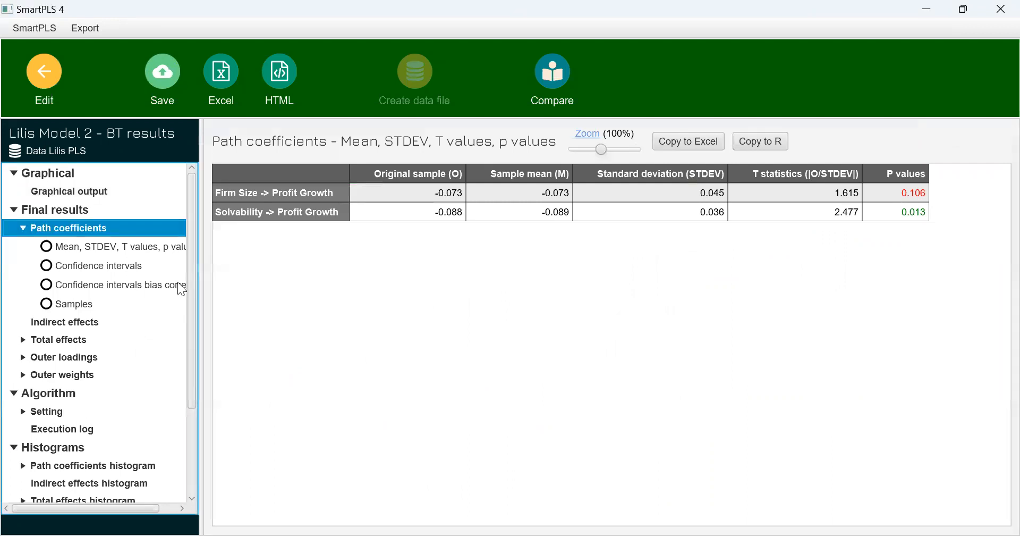